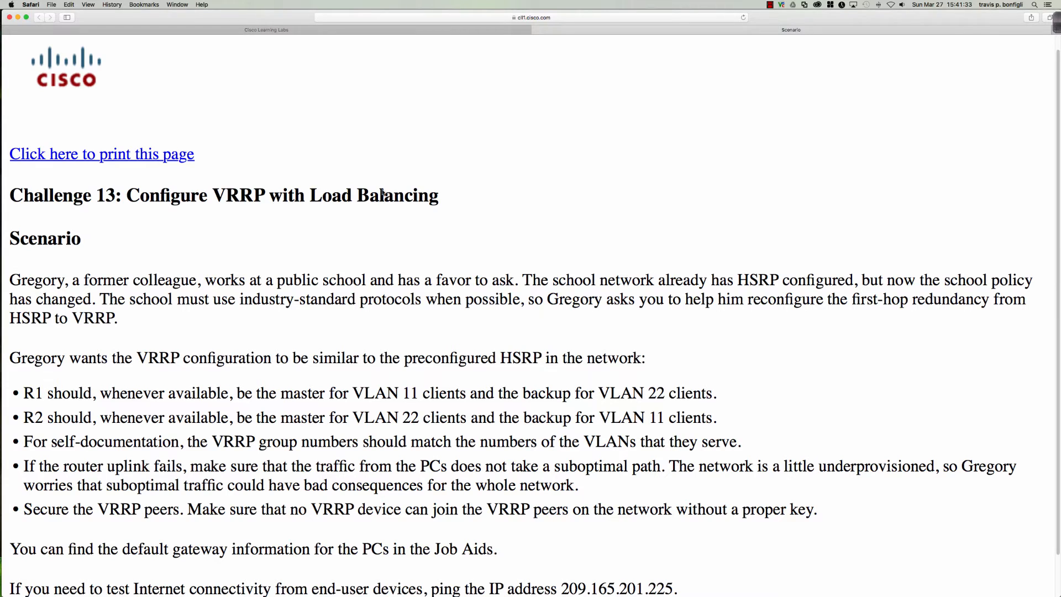
Open router R1's console from the lab diagram and enter privileged mode with 'en'
click(369, 31)
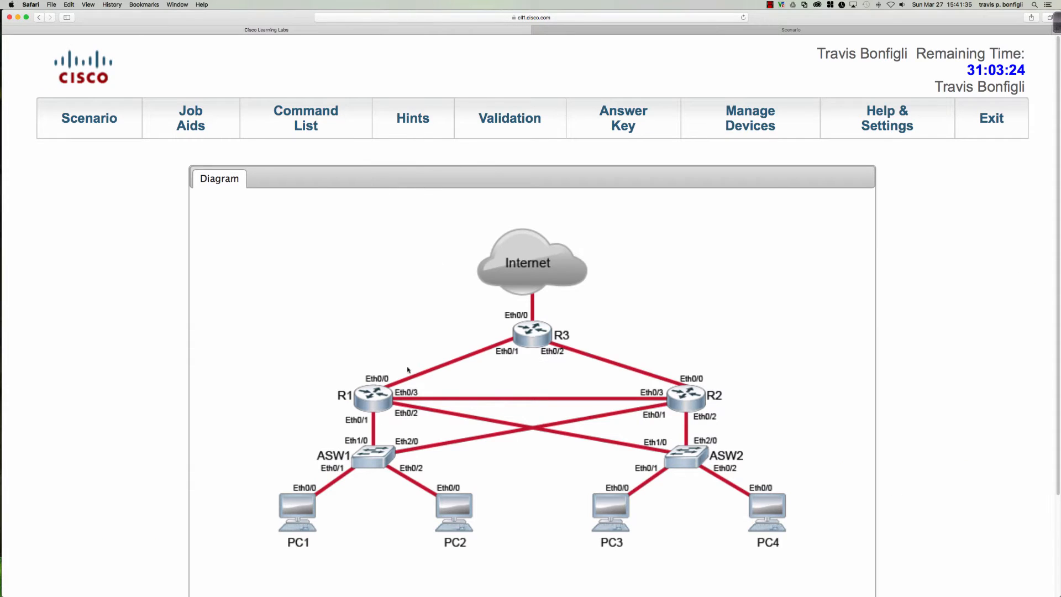
click(373, 397)
key(Return)
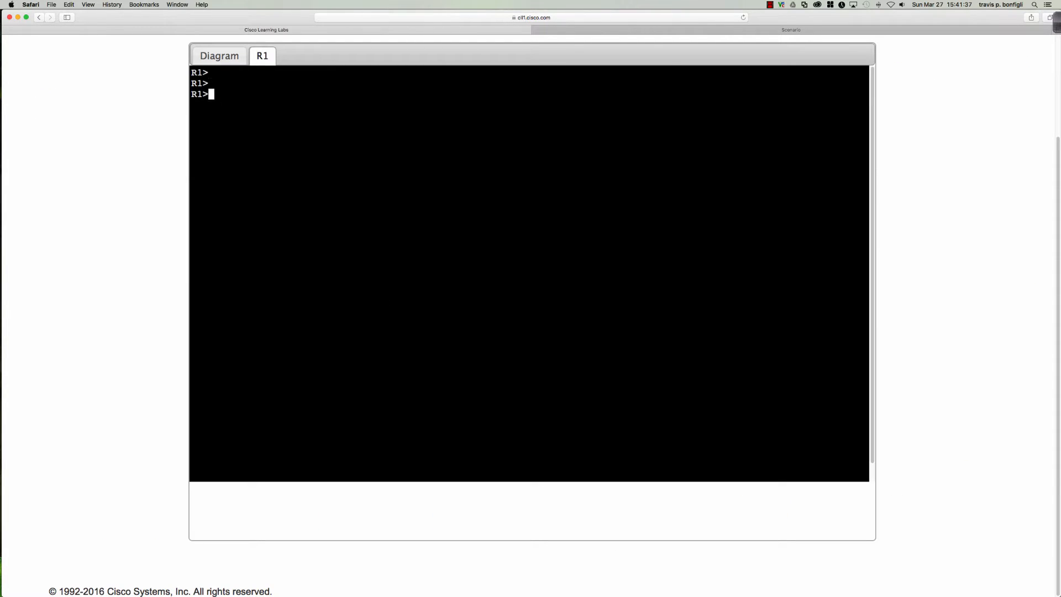
key(Return)
text(en)
key(Return)
List R1's running configuration to find HSRP on Ethernet0/1.11 and Ethernet0/2.22, then recheck the scenario
text(sh run)
key(Return)
key(space)
key(space)
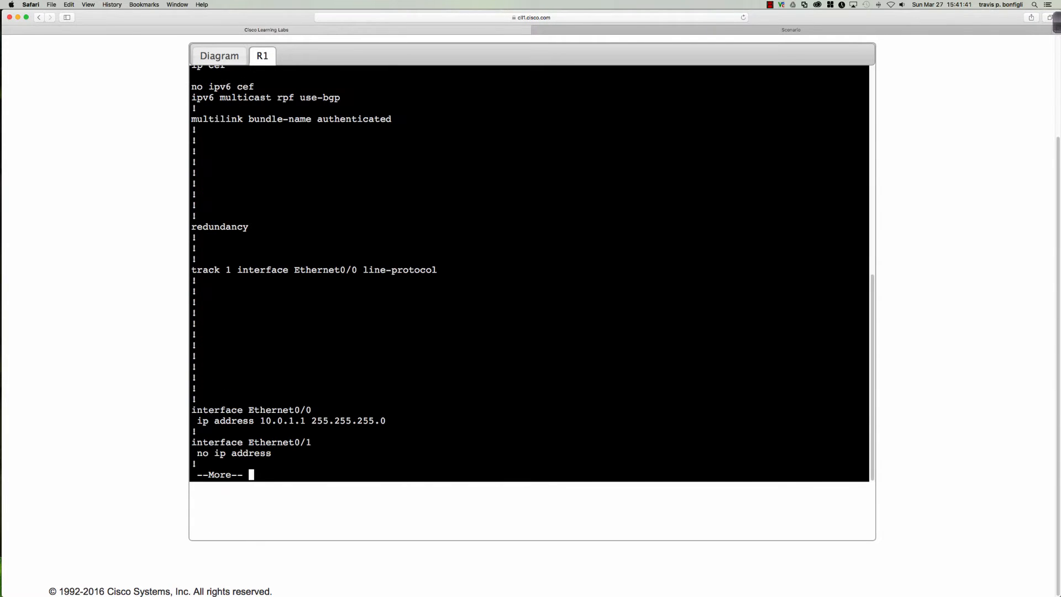
key(Return)
key(Return)
key(Return)
key(Return)
key(Return)
key(Return)
key(Return)
key(Return)
key(Return)
key(Return)
key(Return)
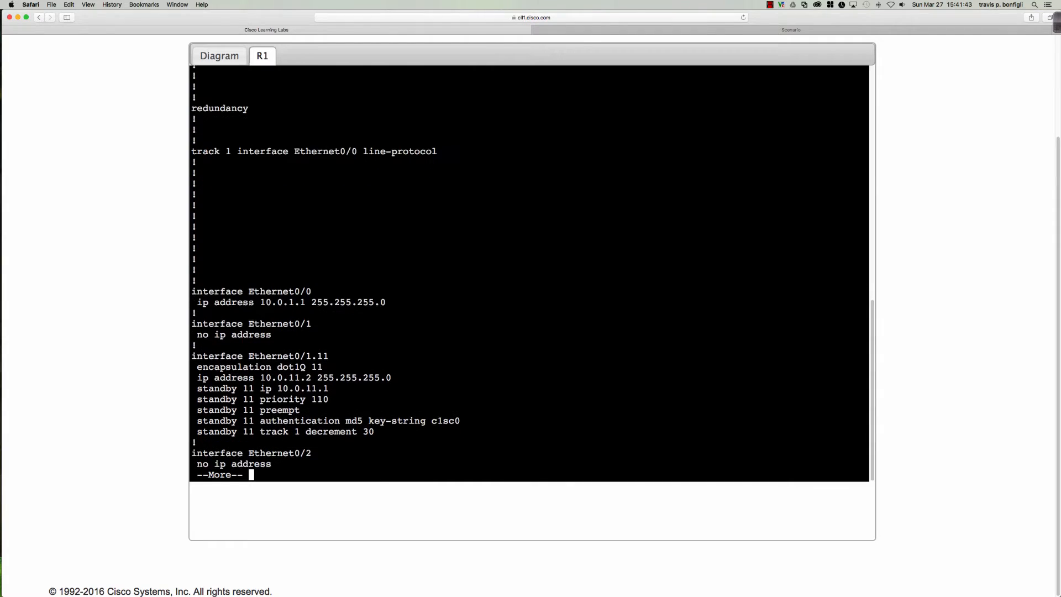
key(Return)
key(Return)
key(Return)
key(Return)
key(Return)
key(Return)
key(Return)
key(Return)
key(Return)
key(Return)
key(Return)
key(Return)
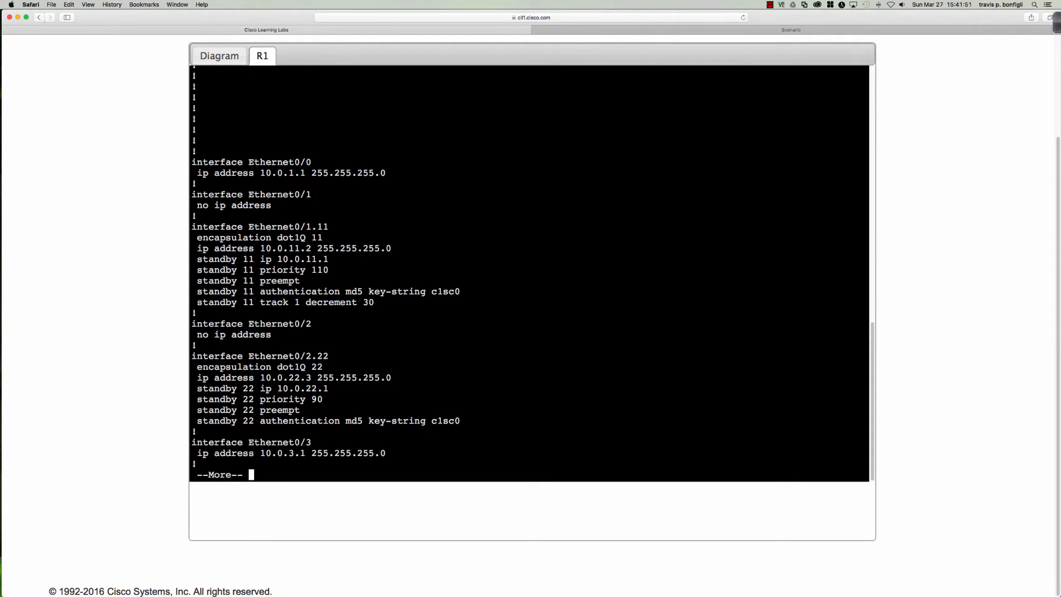
key(Return)
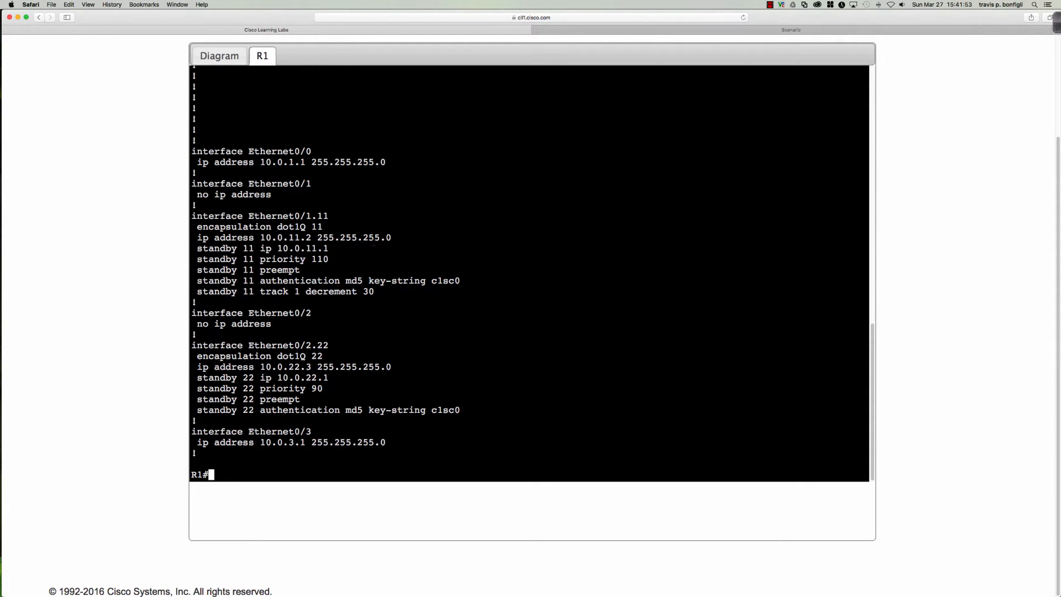
click(547, 29)
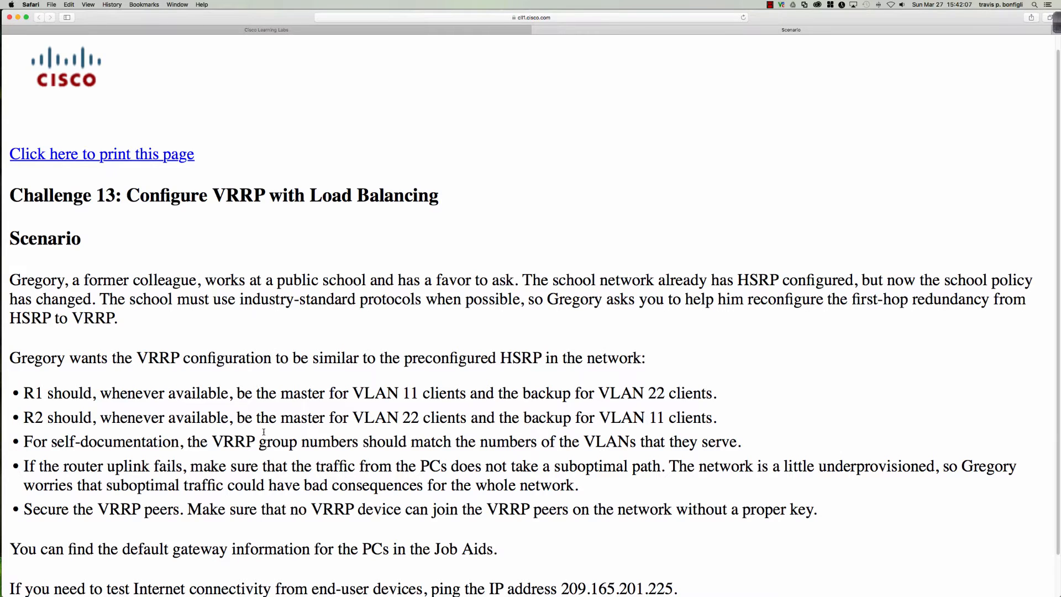
click(432, 31)
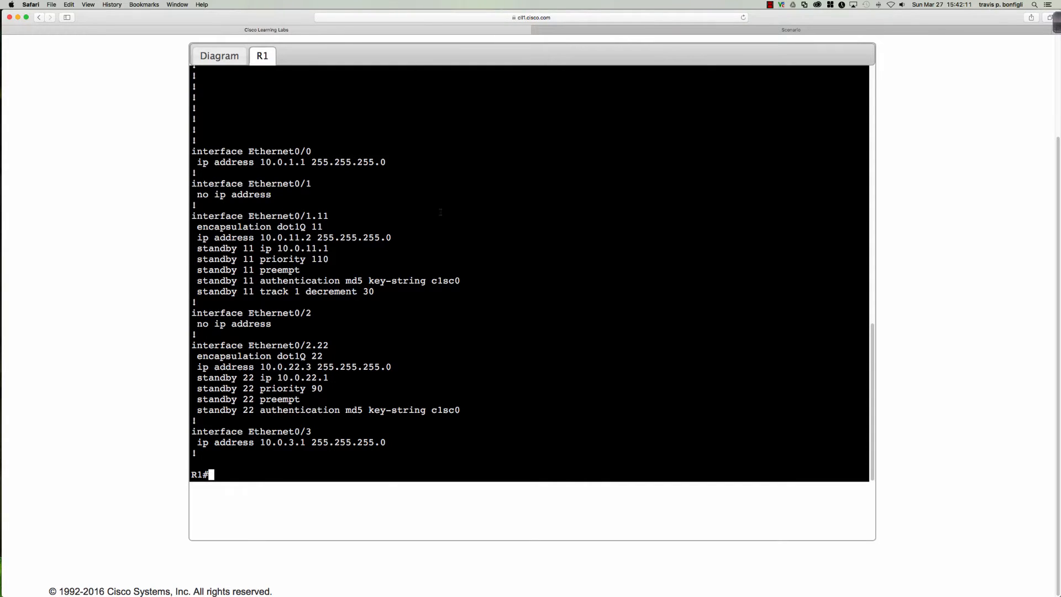
Enter configuration mode for Ethernet0/1.11 and inspect its current HSRP configuration
key(Return)
key(Return)
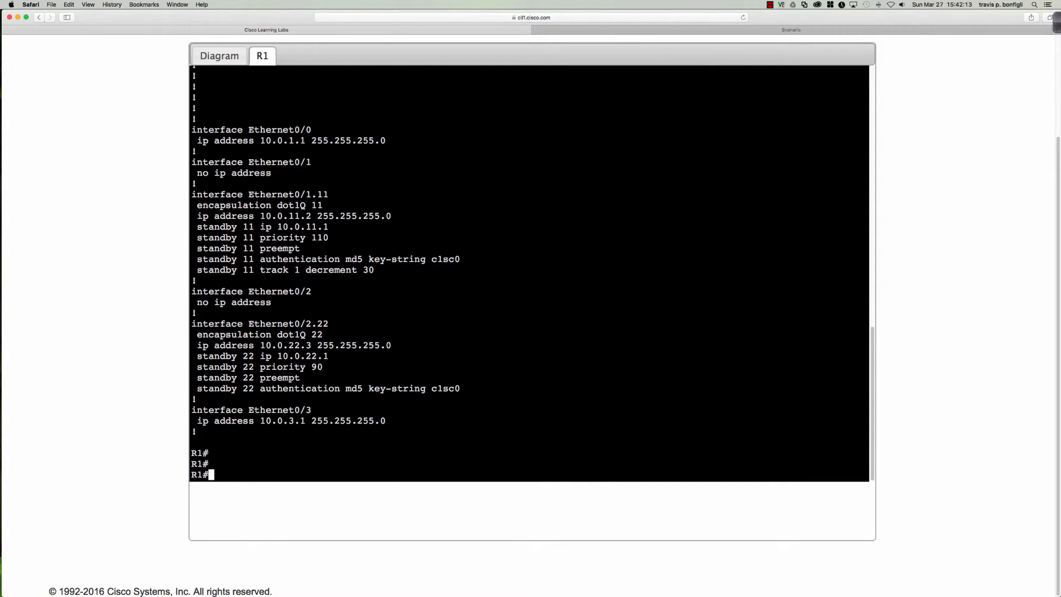
text(conf t)
key(Return)
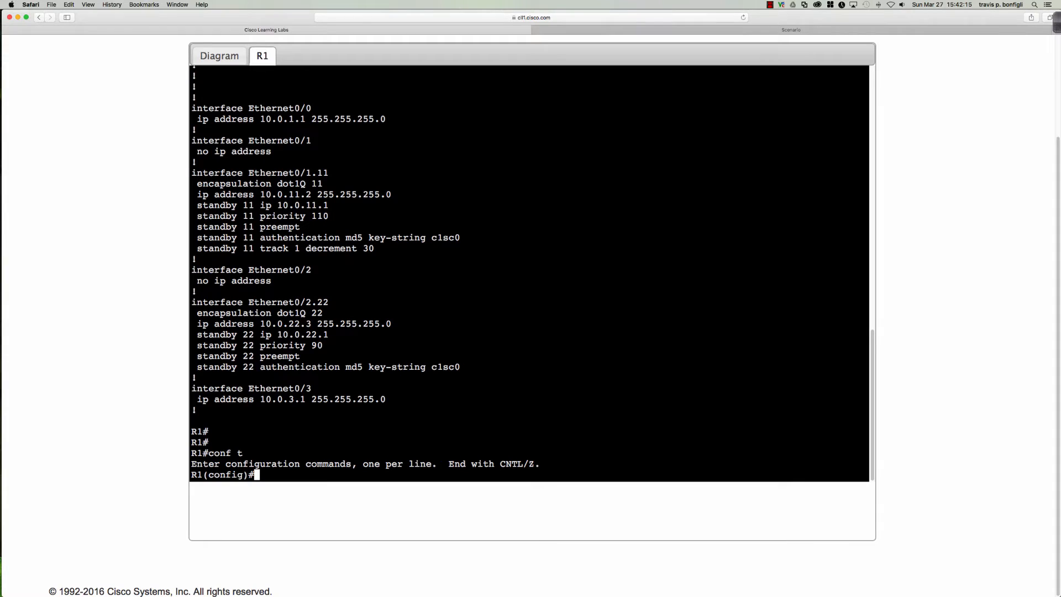
text(int e0/1.11)
key(Return)
text(no )
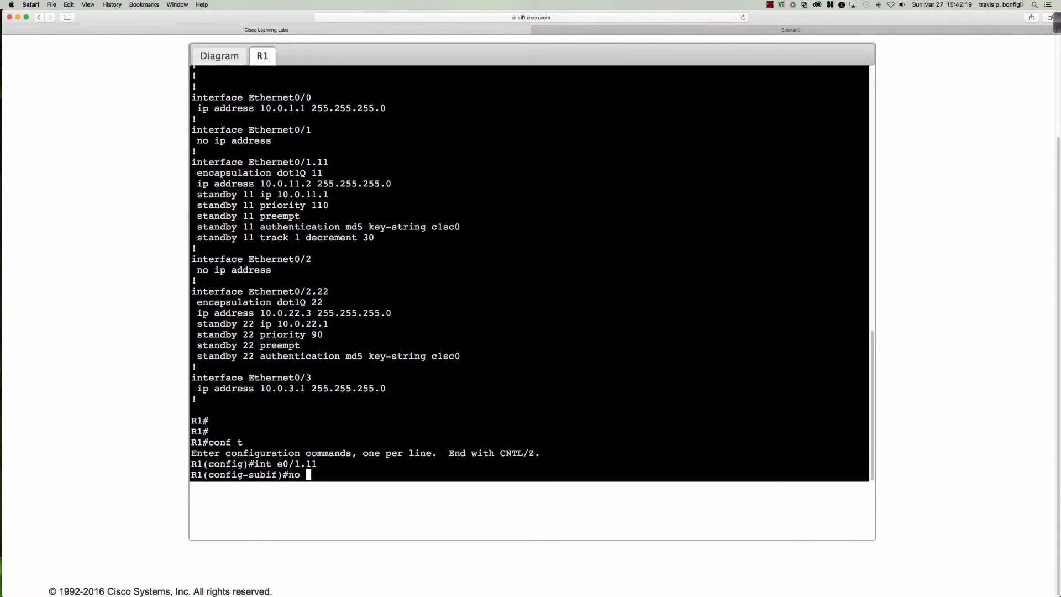
text(standby)
key(Return)
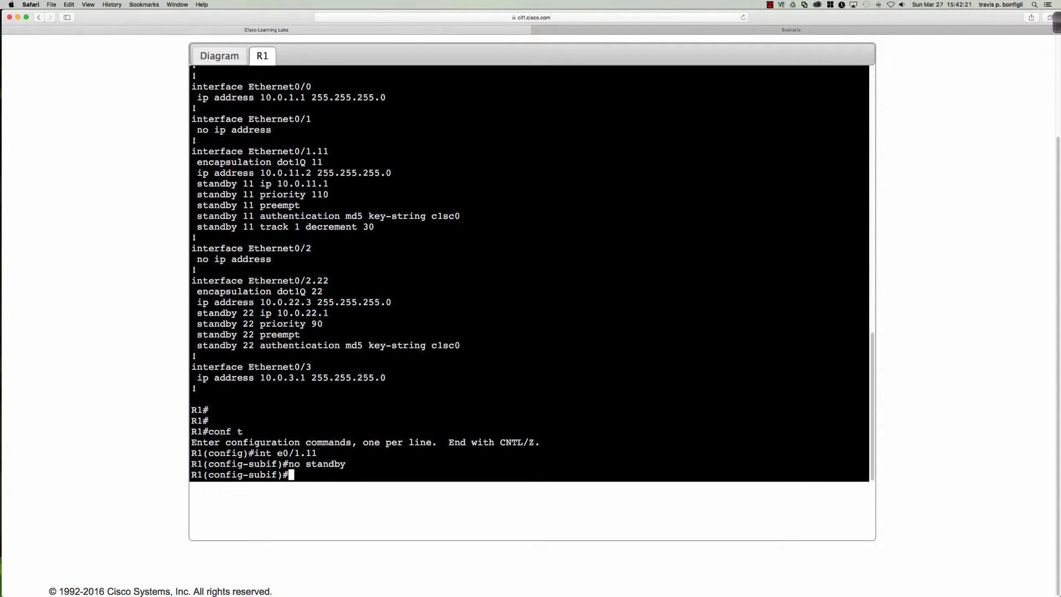
text(do sh run int e0/1.11)
key(Return)
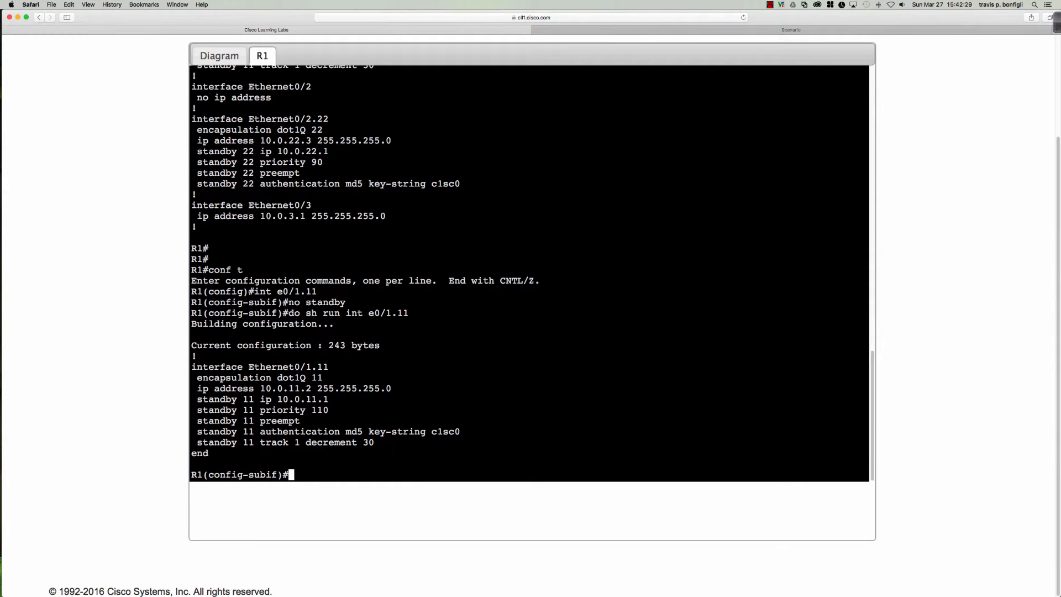
Remove HSRP group 11 from Ethernet0/1.11 with 'no standby 11' and confirm it is gone
key(Up)
key(Up)
text(11)
key(Return)
key(Up)
key(Up)
key(Return)
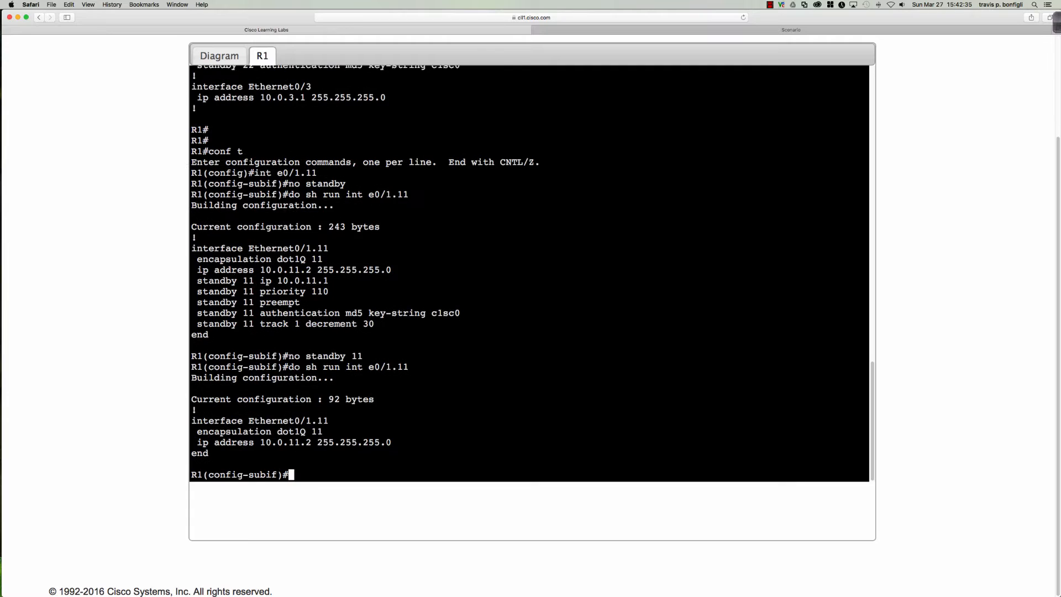
key(Return)
key(Return)
key(Return)
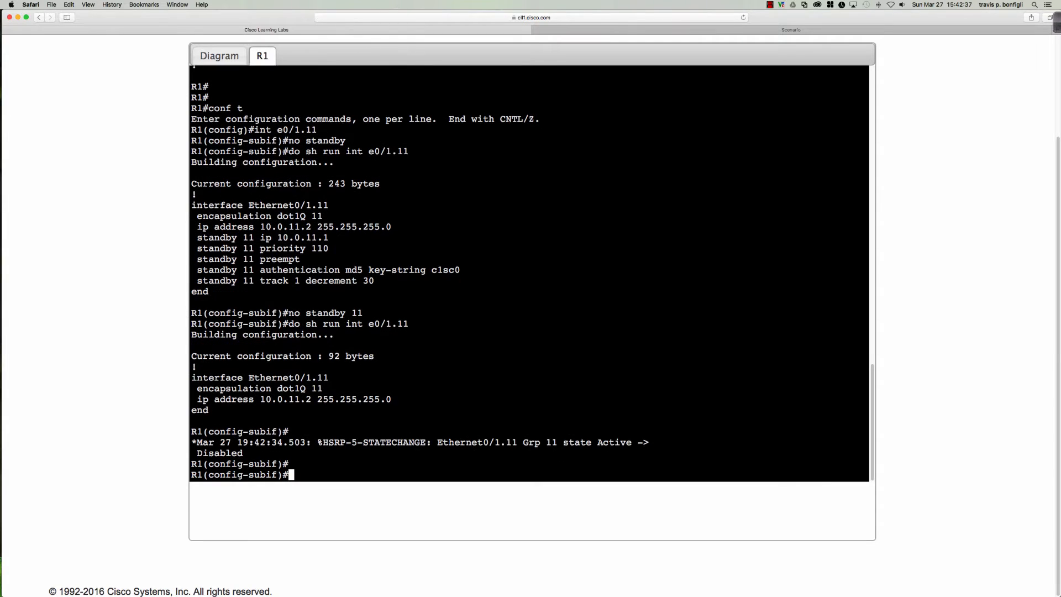
key(Up)
key(Return)
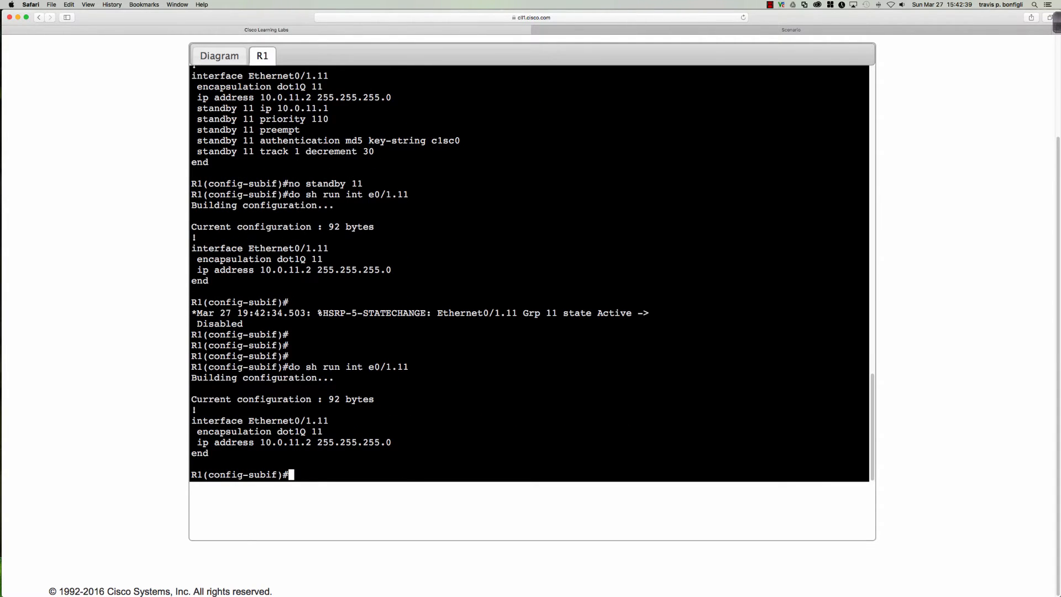
Remove HSRP group 22 from Ethernet0/2.22 with 'no standby 22'
text(int e0/2.22)
key(Return)
text(n)
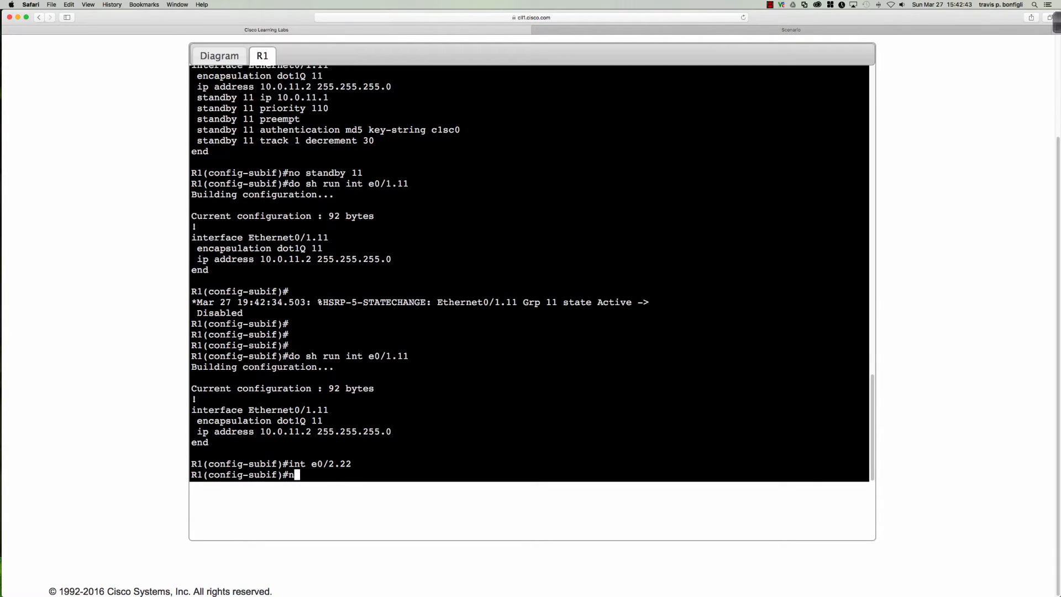
text(o standby 22)
key(Return)
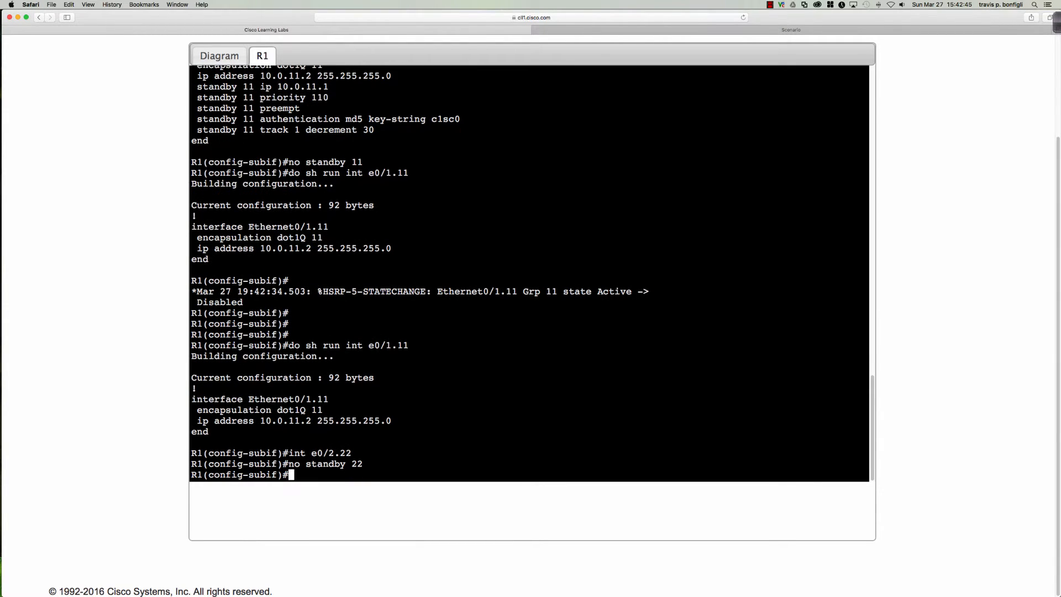
key(Return)
key(Return)
key(Return)
key(Return)
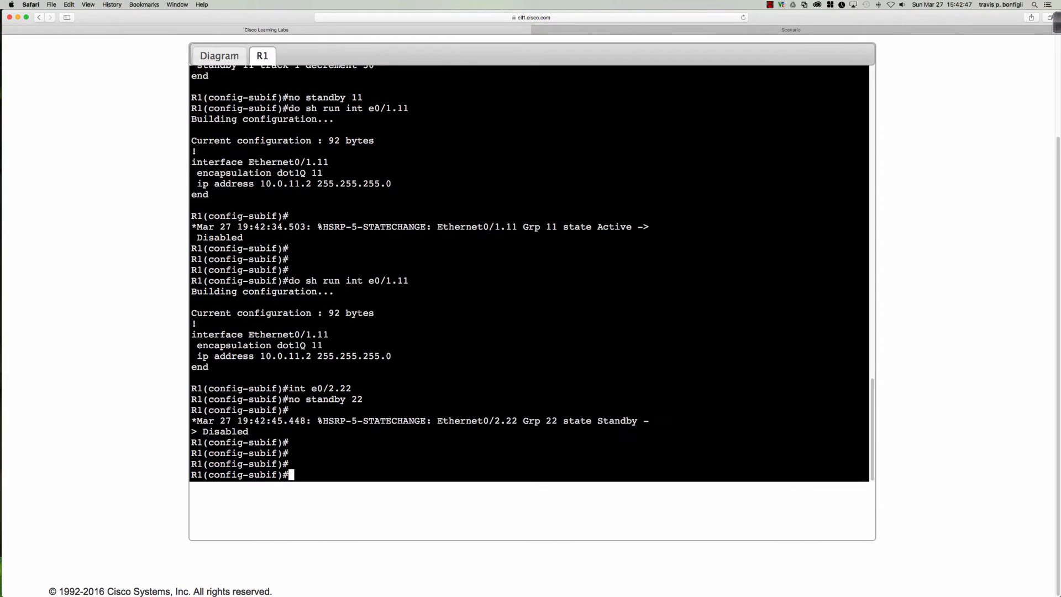
text(int e0/1.11)
key(Return)
key(Return)
key(Return)
key(Return)
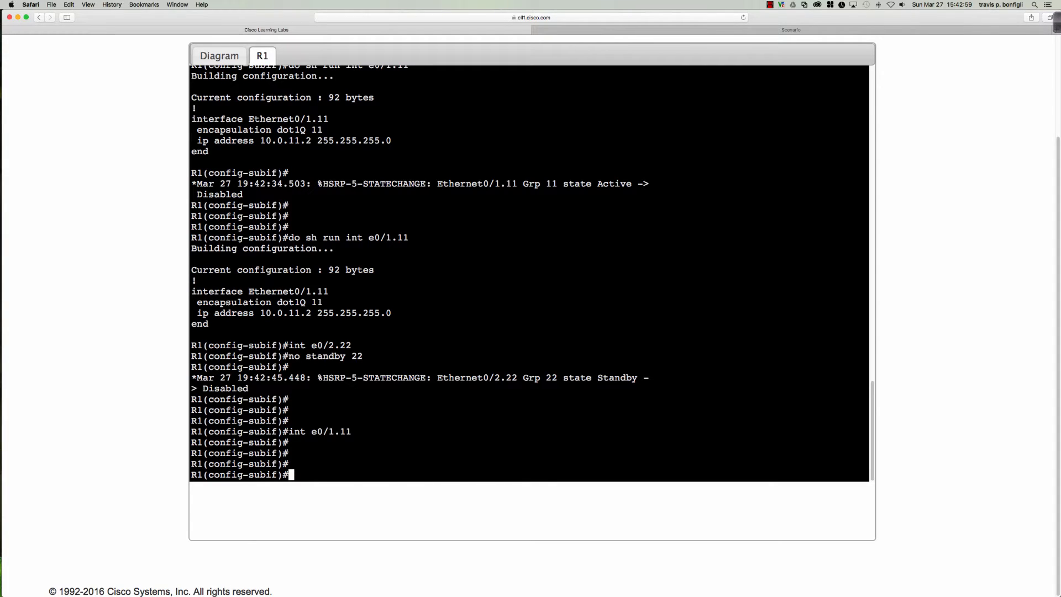
Assign VRRP group 11 the virtual IP 10.0.11.1 on Ethernet0/1.11
text(vrrp 11 ip 10.0.11.1)
key(Return)
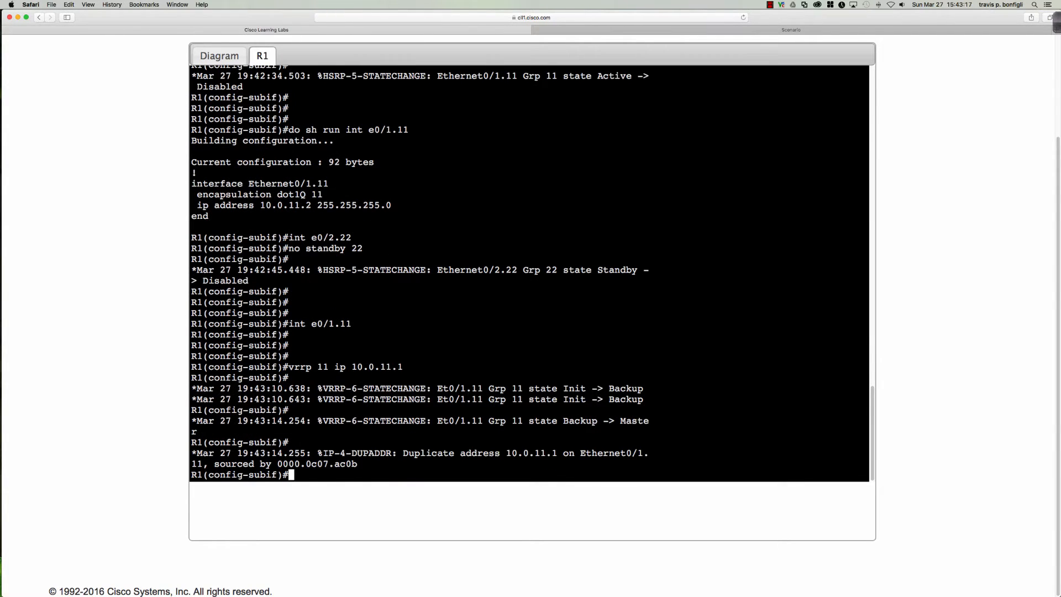
key(Return)
key(Return)
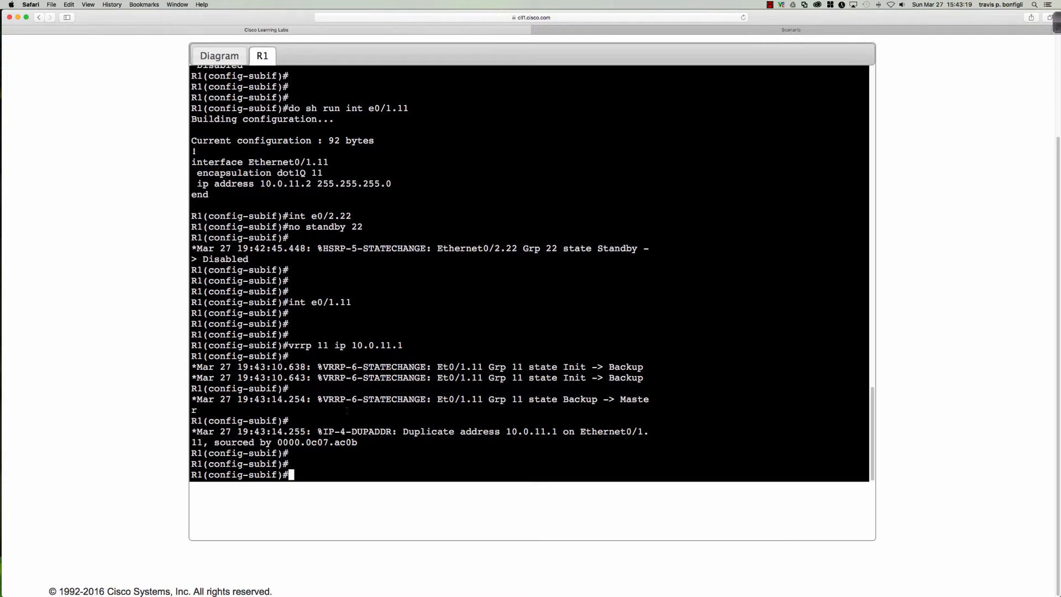
drag(346, 442, 358, 442)
click(375, 450)
Set VRRP group 11's priority to 200 so R1 becomes Master
text(vrrp 11 priority 200)
key(Return)
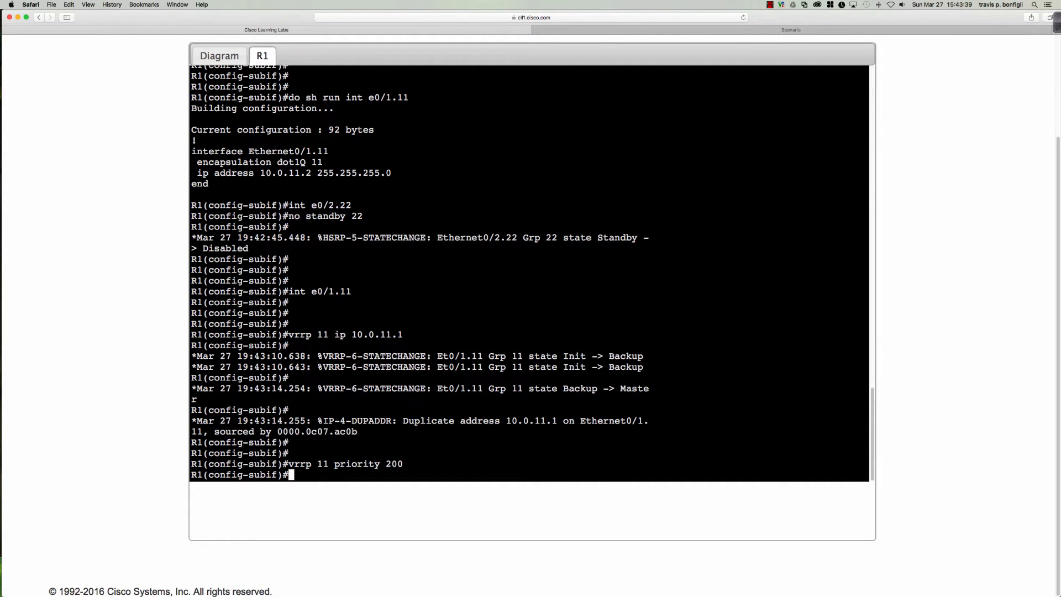
key(Return)
key(Return)
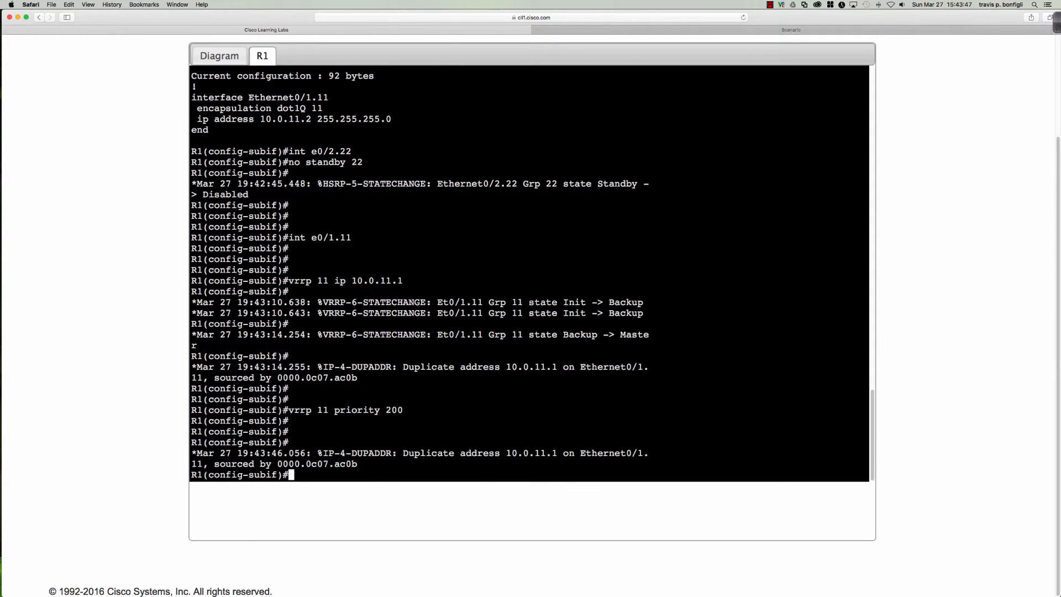
key(Return)
key(Return)
key(Return)
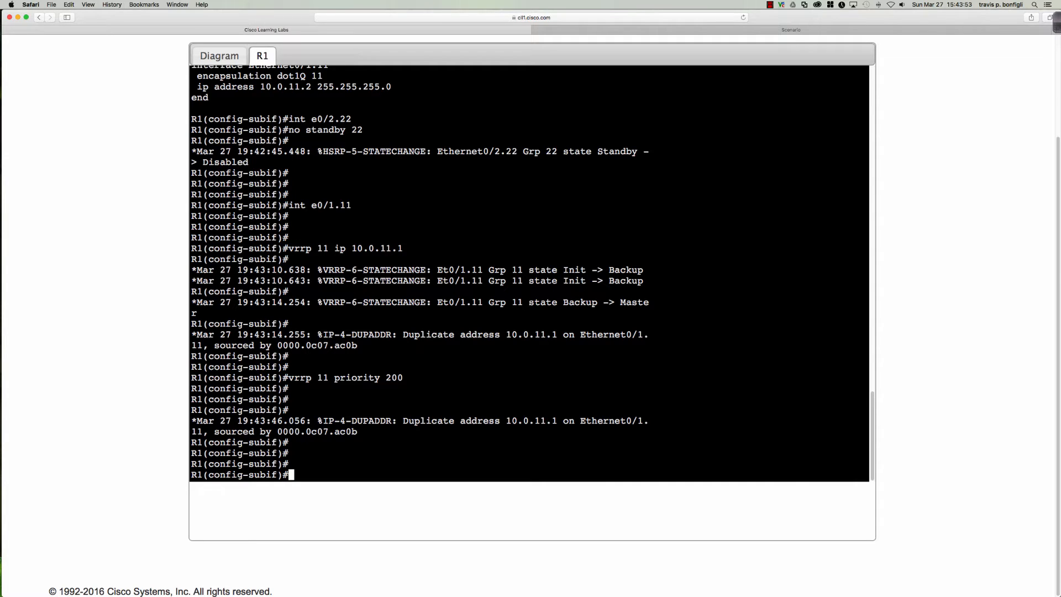
Run 'do sh vrrp' and 'do sh vrrp brief' to confirm Et0/1.11 group 11 is Master at priority 200
text(do sh vrrp)
key(Return)
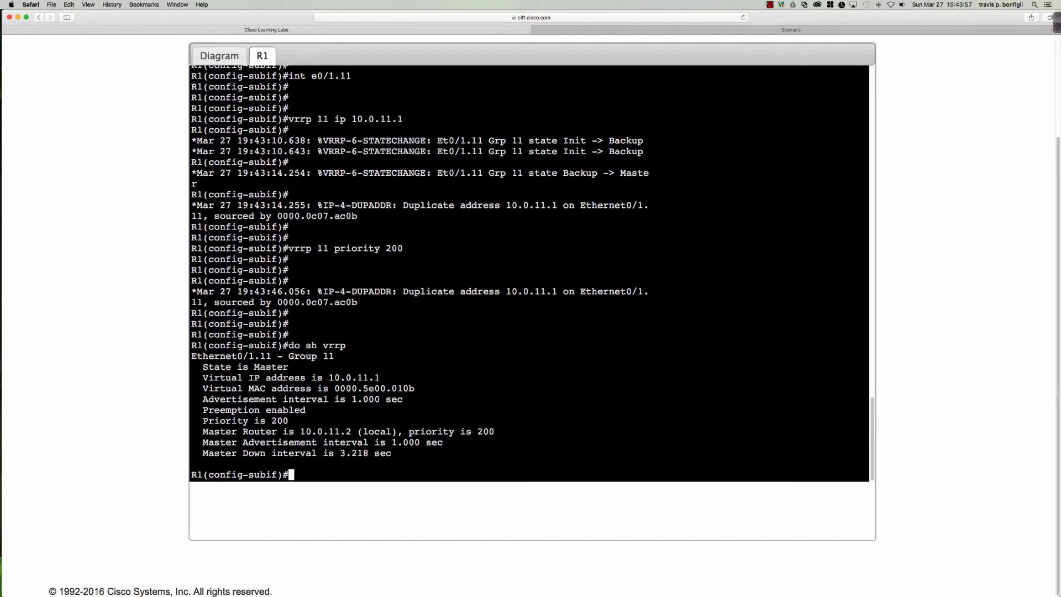
key(Return)
key(Return)
key(Return)
key(Up)
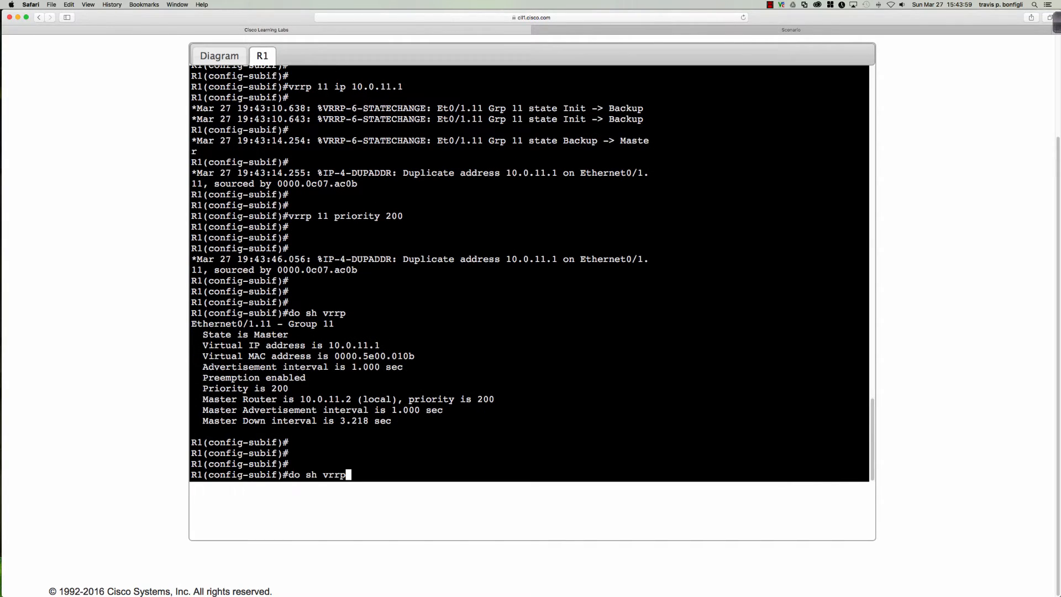
text(brief)
key(Return)
key(Return)
key(Return)
key(Return)
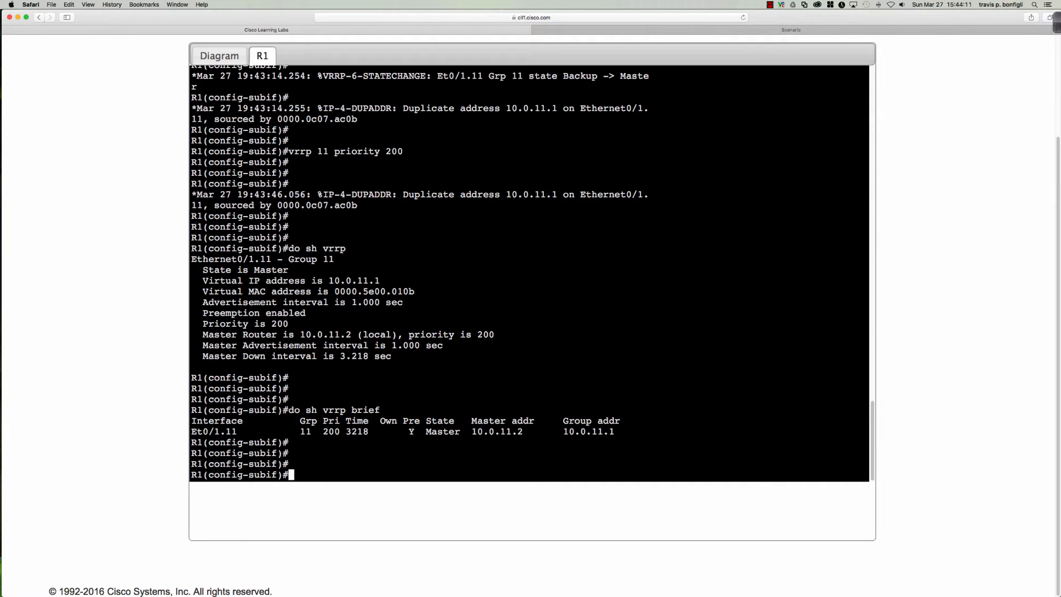
text(int)
key(BackSpace)
key(BackSpace)
key(BackSpace)
key(BackSpace)
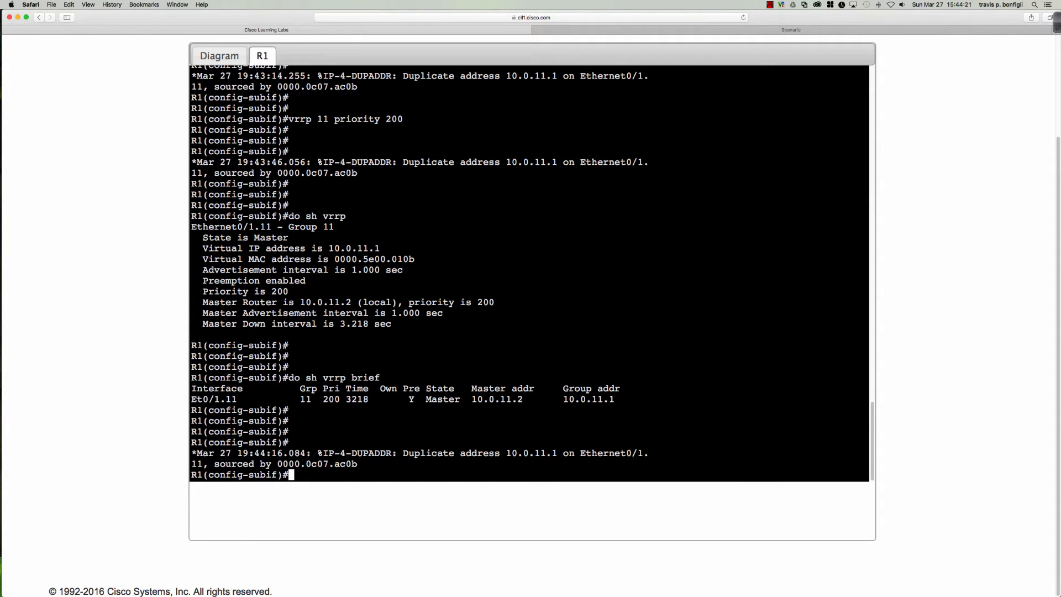
Enable MD5 authentication on VRRP group 11 with the chosen key string
text(vrrp 11 au)
key(Tab)
text(md)
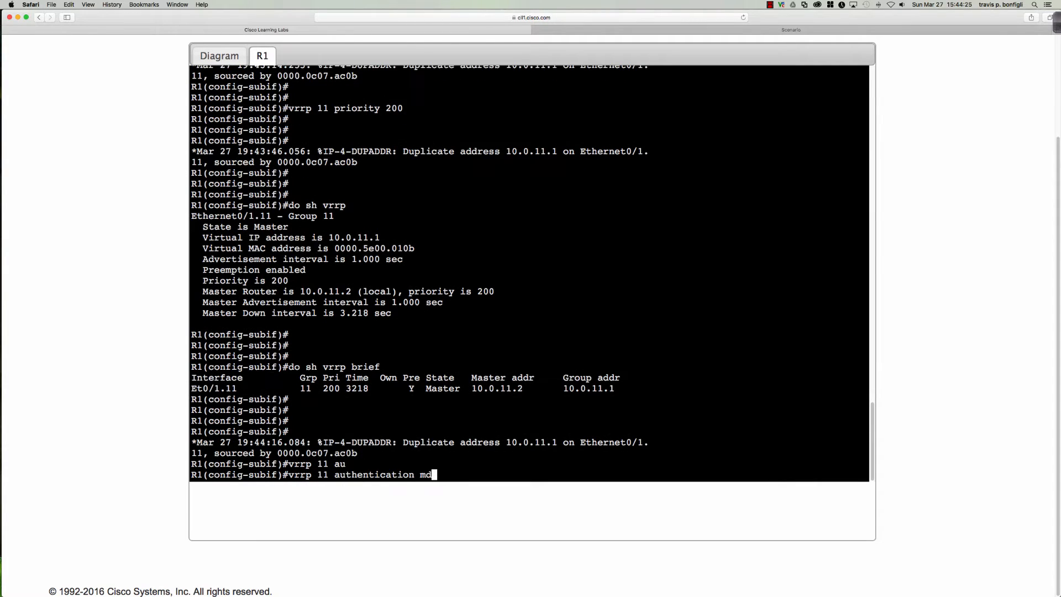
key(Tab)
text(ke)
key(Tab)
text(s)
key(Tab)
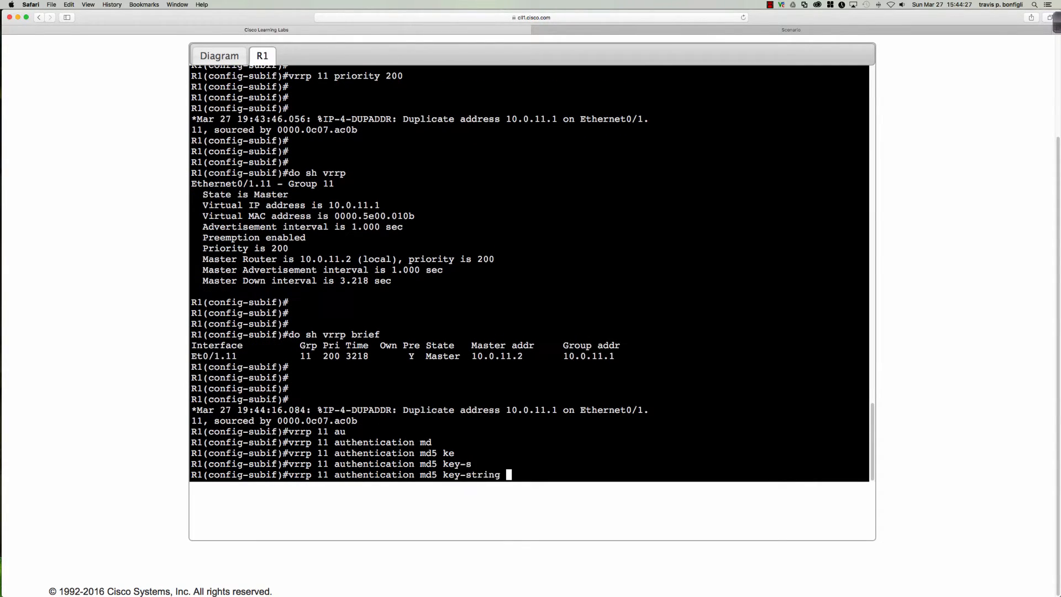
text(abc123)
key(Return)
Leave the Ethernet0/1.11 subinterface and return to global configuration mode
text(vrrp)
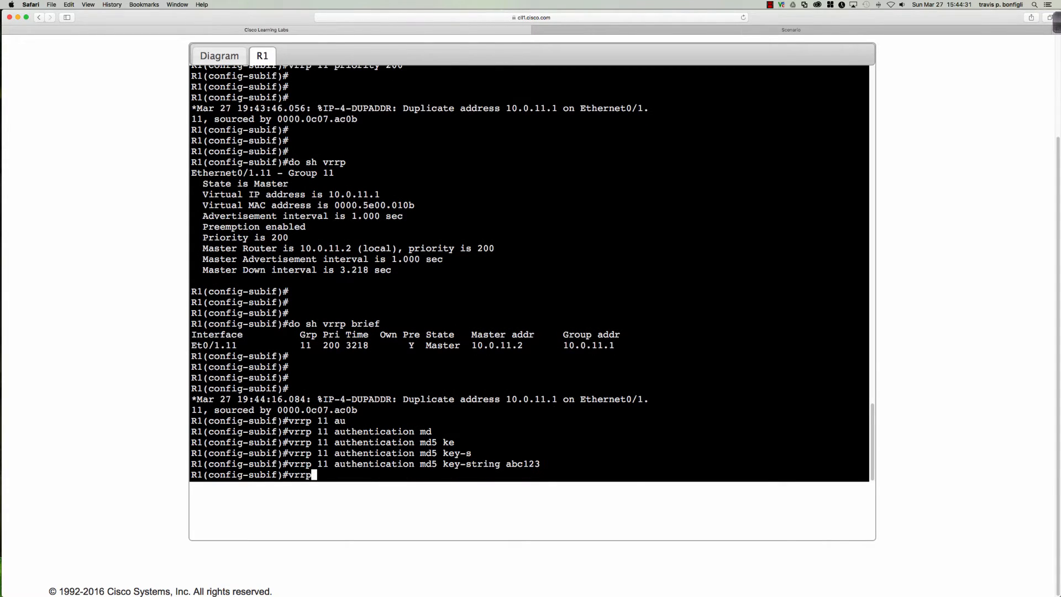
key(Tab)
text(11)
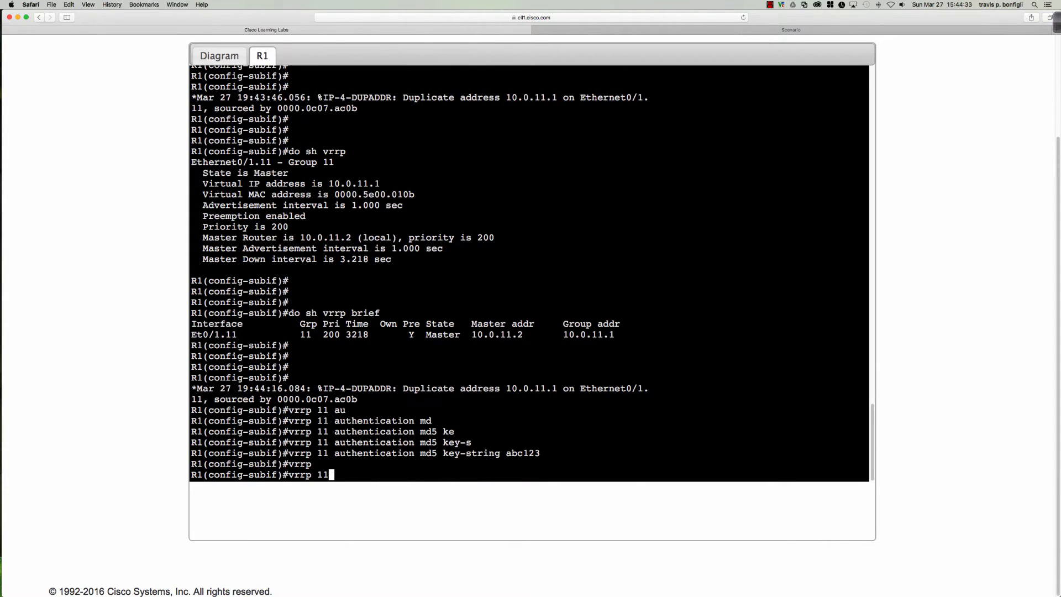
key(BackSpace)
key(BackSpace)
key(BackSpace)
key(BackSpace)
key(BackSpace)
key(BackSpace)
key(BackSpace)
text(exit)
key(Return)
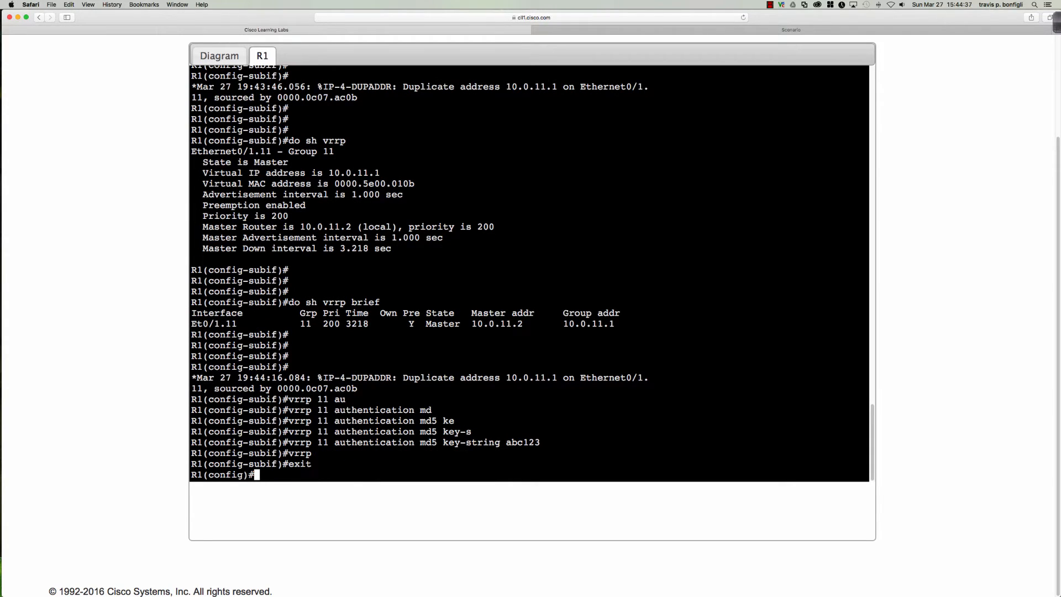
text(track)
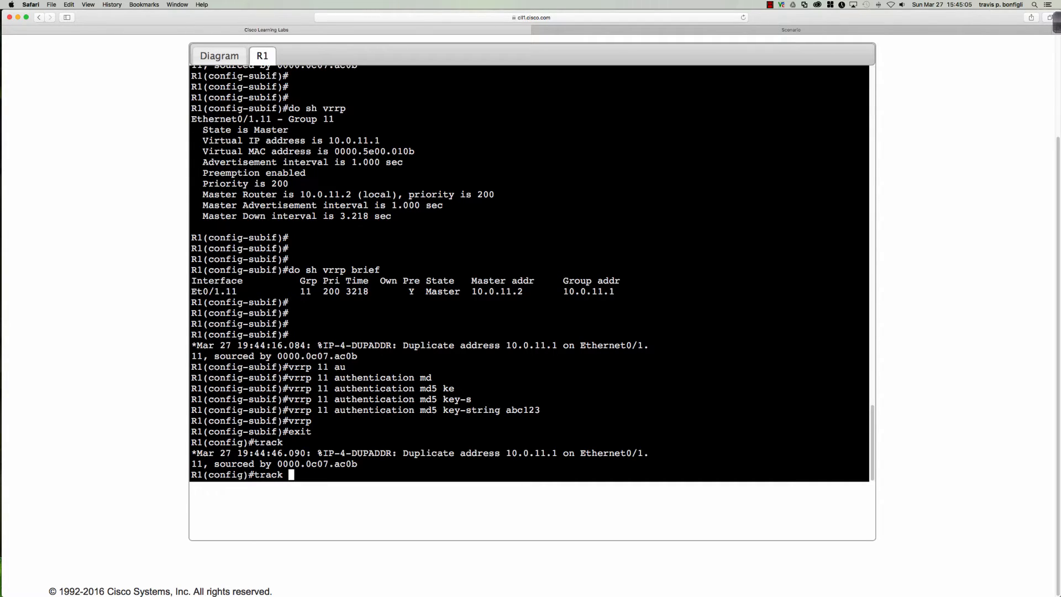
Create track object 11 that follows the line-protocol of Ethernet0/0
text(?)
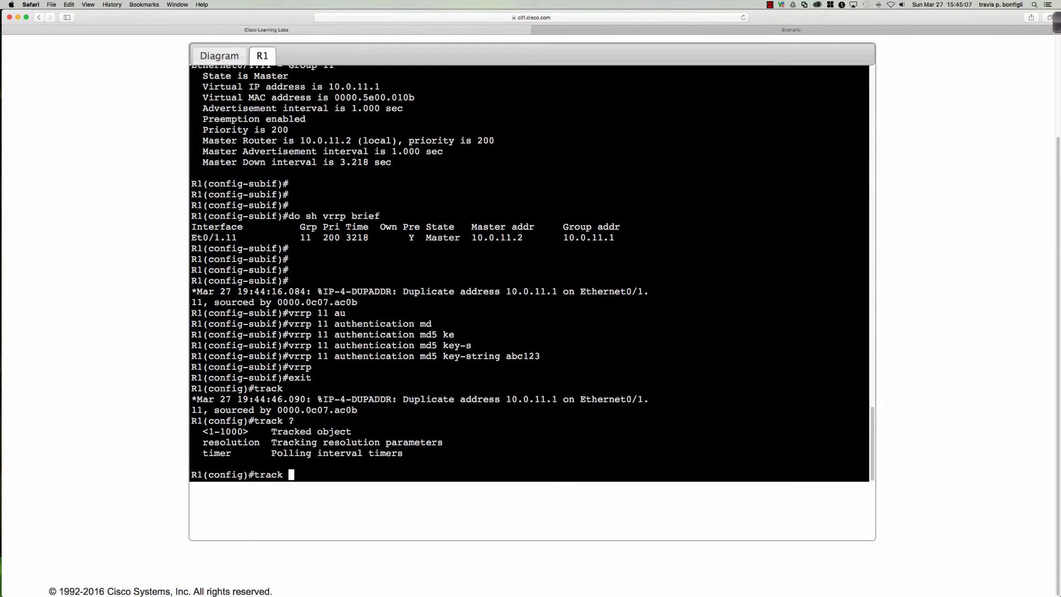
text(11 int)
key(Tab)
text(e)
key(Tab)
text(0/0 )
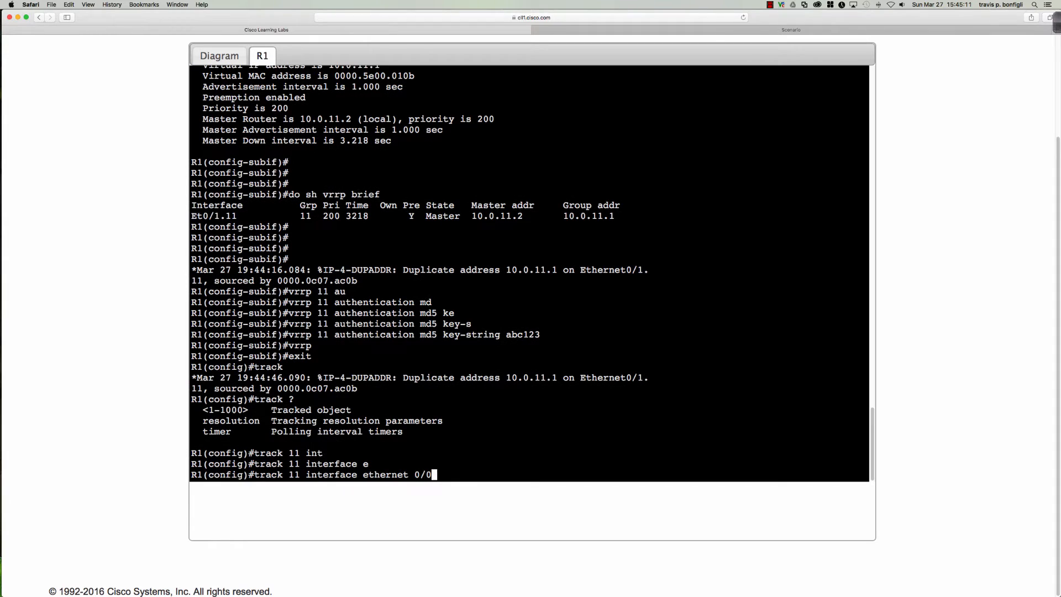
text(?)
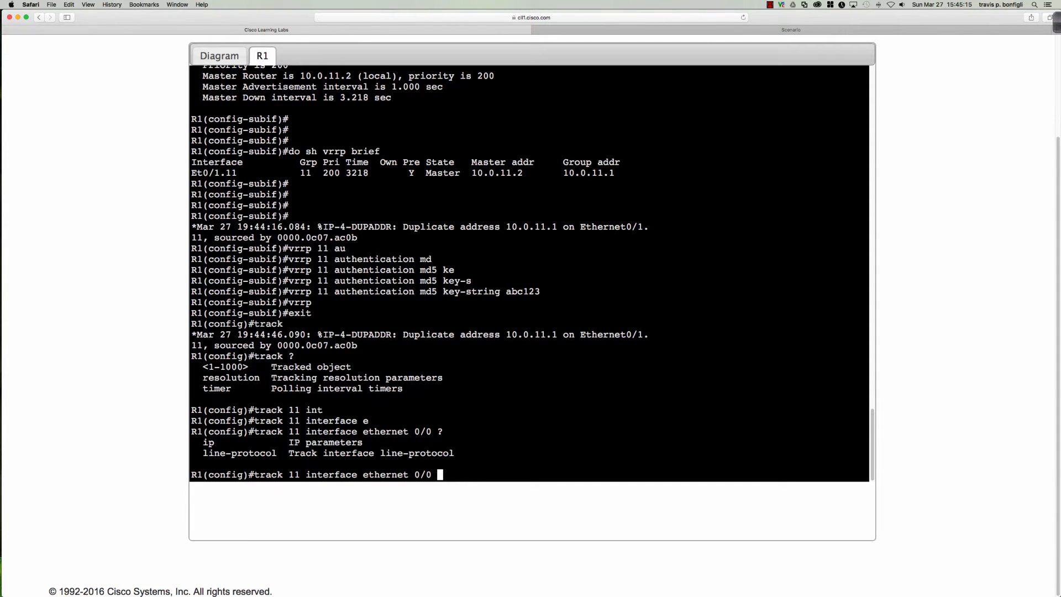
text(li)
key(Tab)
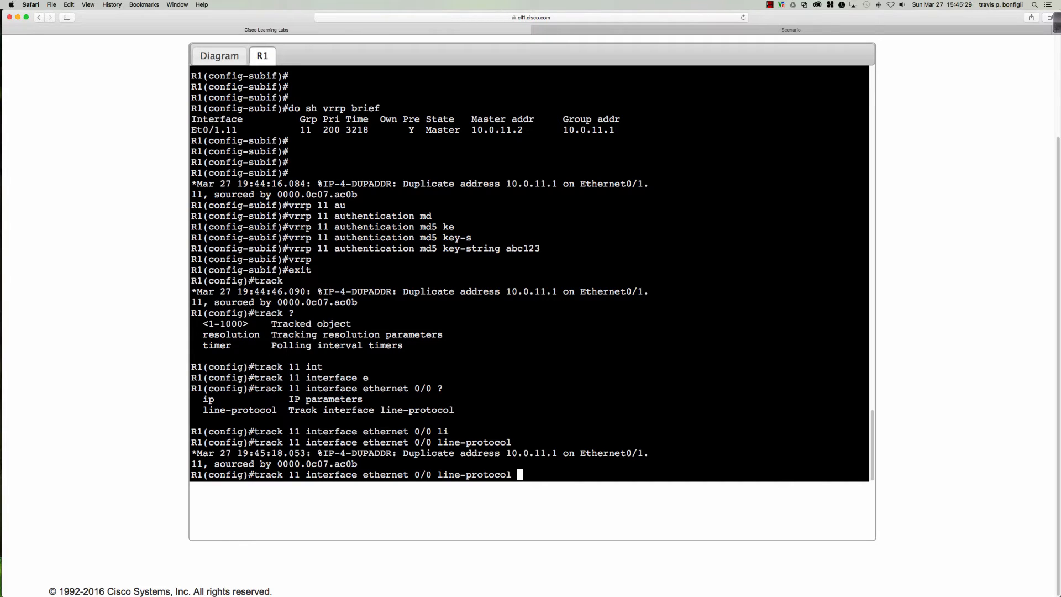
key(Return)
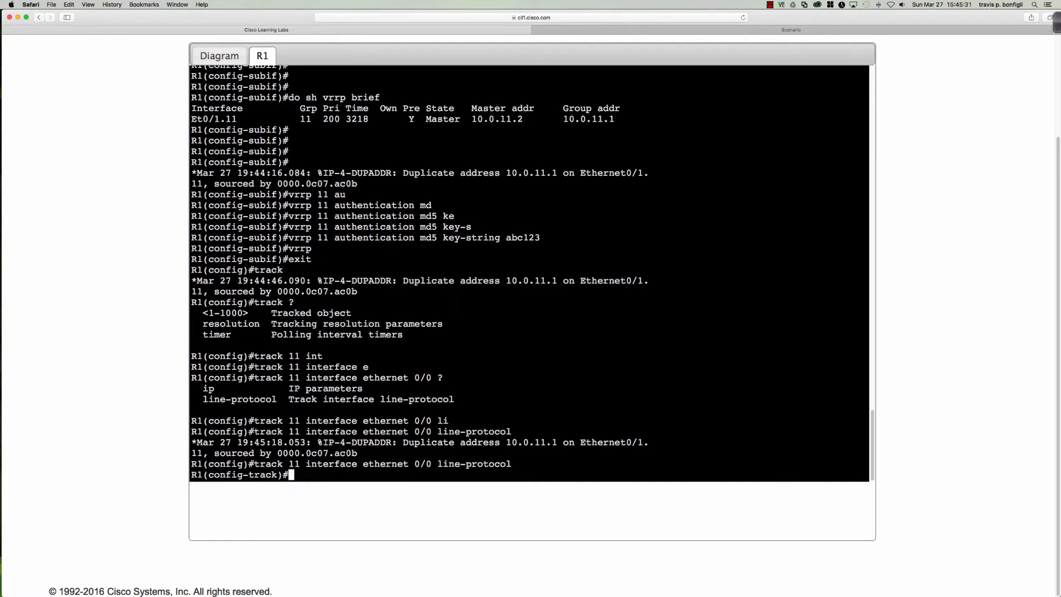
text(int e0/1.11)
On Ethernet0/1.11, have VRRP group 11 track object 11 with a priority decrement of 51
key(Return)
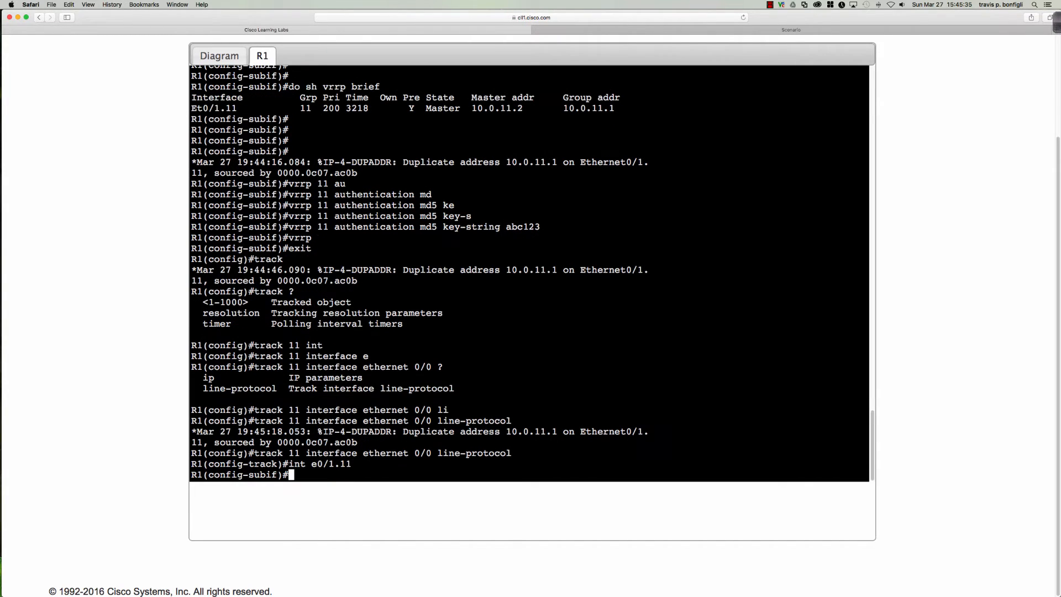
text(vrrp 11 tr)
key(Tab)
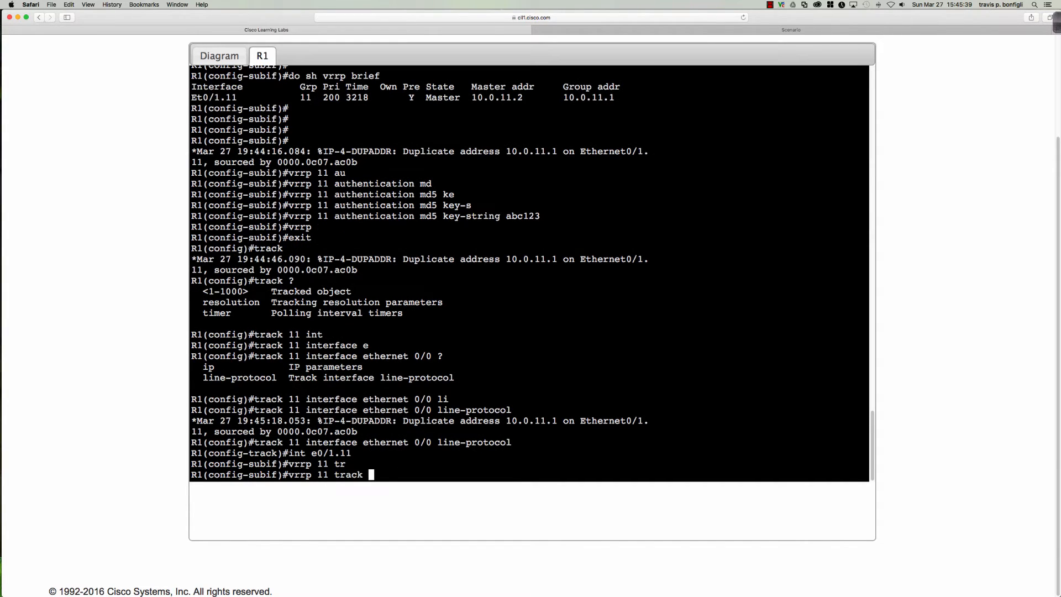
text(11)
text( dec)
key(Tab)
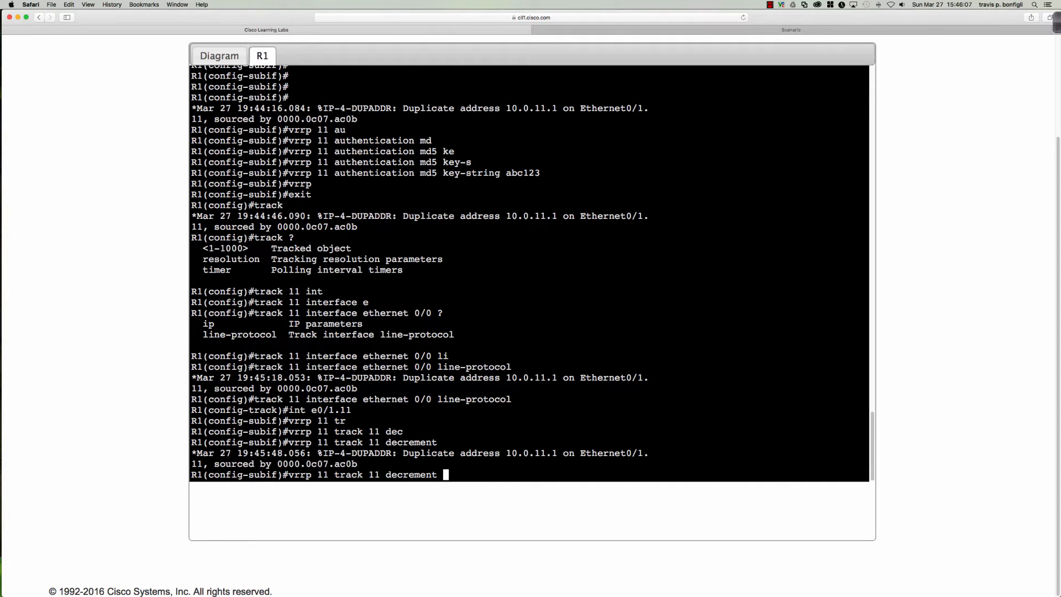
text(51)
key(Return)
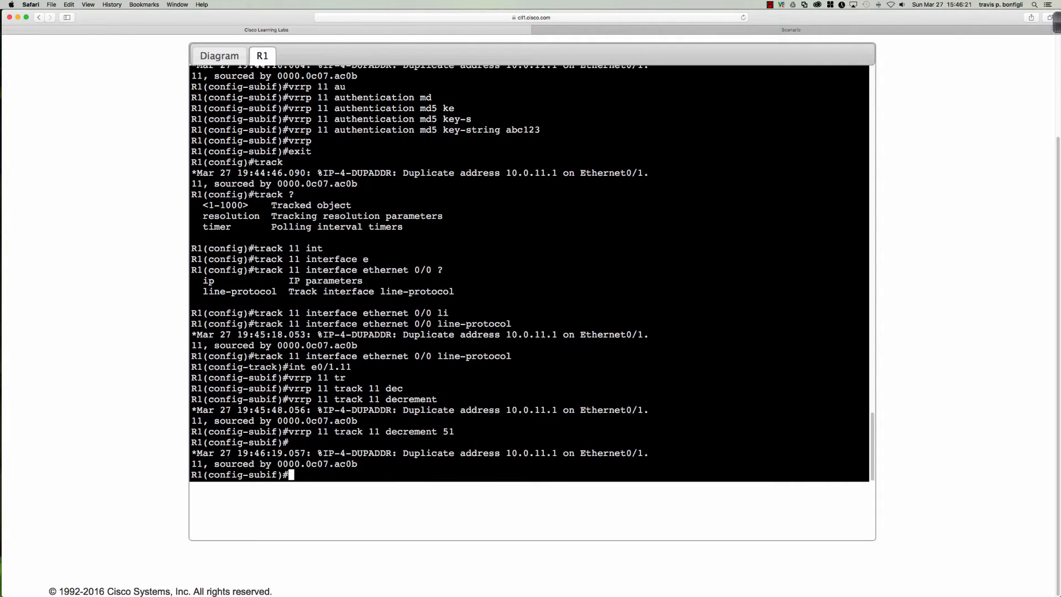
Display Ethernet0/1.11's running configuration with 'do sh run int e0/1.11'
key(Return)
key(Return)
key(Return)
text(vrr)
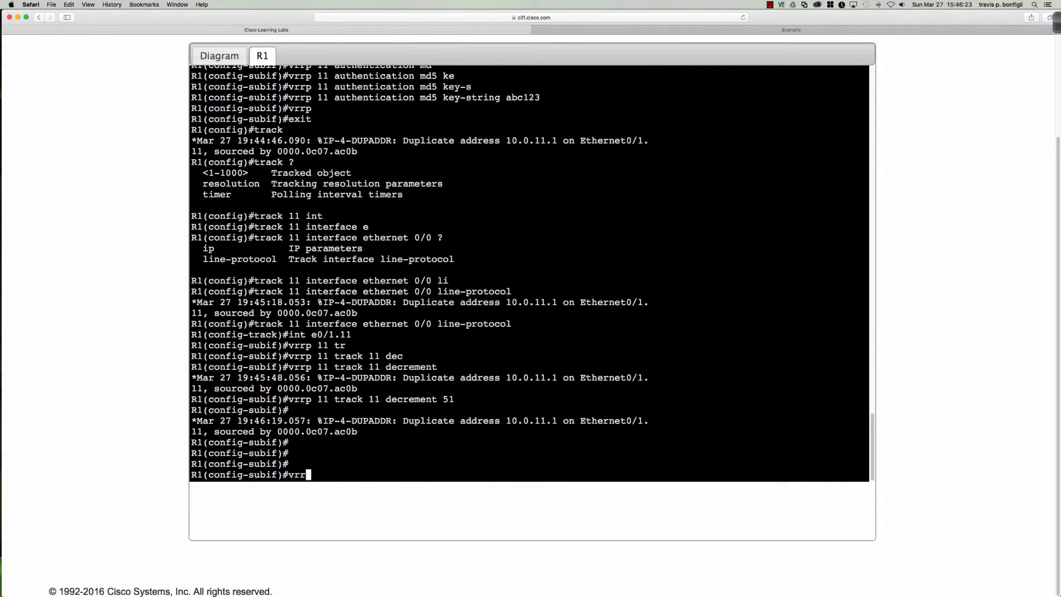
text(p 11 au)
key(Tab)
key(BackSpace)
key(BackSpace)
key(BackSpace)
key(BackSpace)
key(BackSpace)
key(BackSpace)
key(BackSpace)
key(BackSpace)
key(BackSpace)
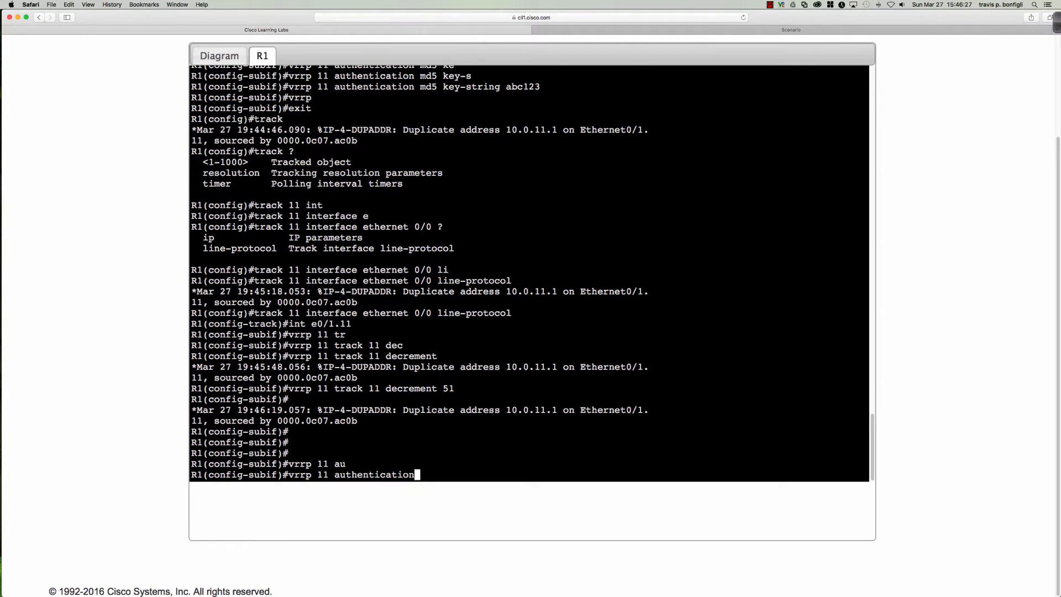
key(BackSpace)
key(BackSpace)
key(BackSpace)
key(BackSpace)
key(BackSpace)
key(BackSpace)
key(BackSpace)
key(BackSpace)
key(BackSpace)
key(BackSpace)
key(BackSpace)
key(BackSpace)
key(BackSpace)
key(BackSpace)
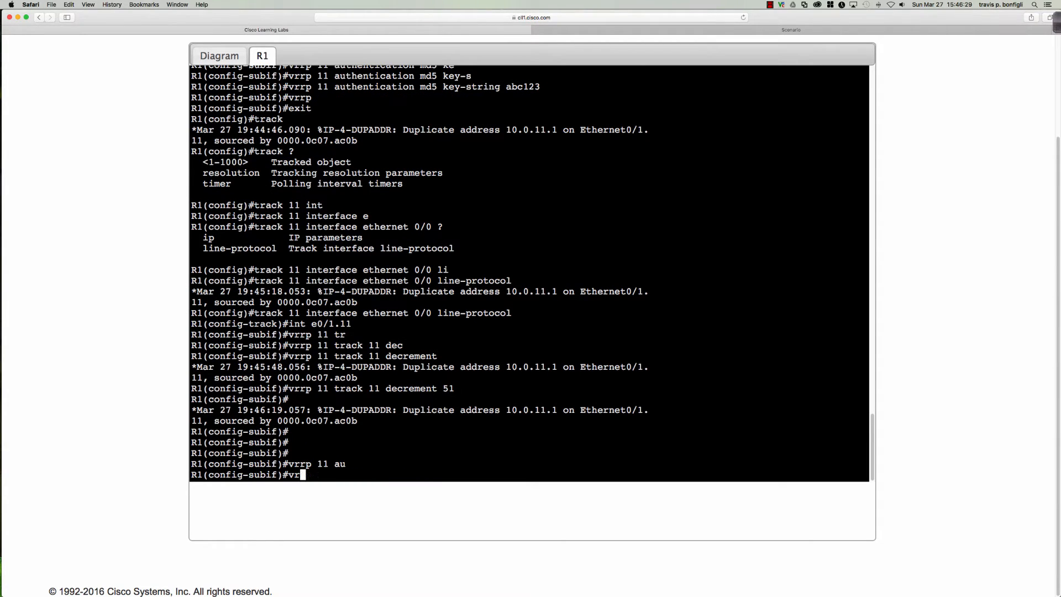
key(Return)
key(Return)
key(Return)
text(do sh run )
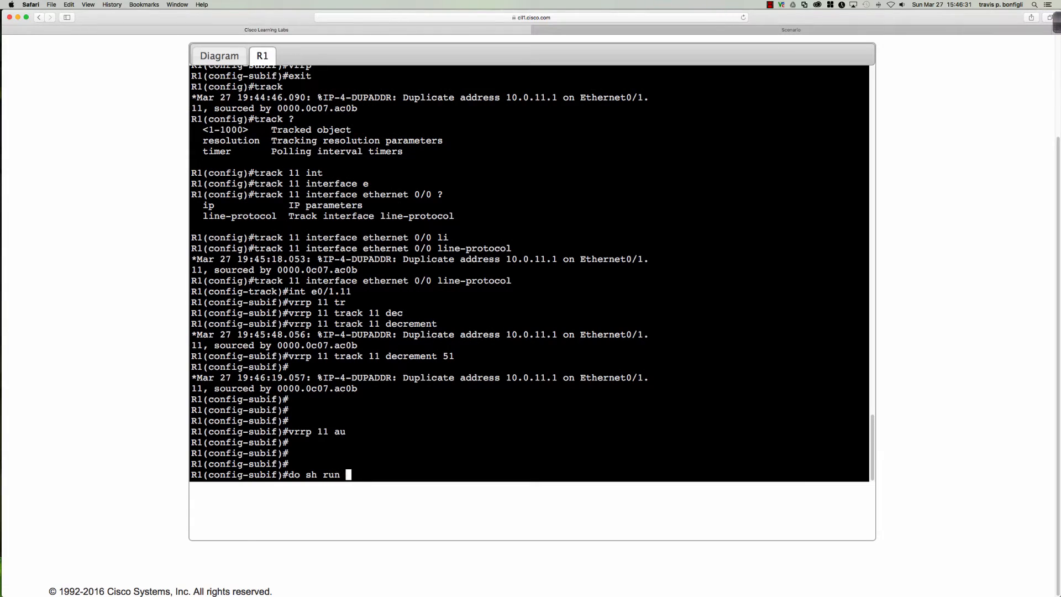
text(int e0/1.1)
key(BackSpace)
text(11)
key(Return)
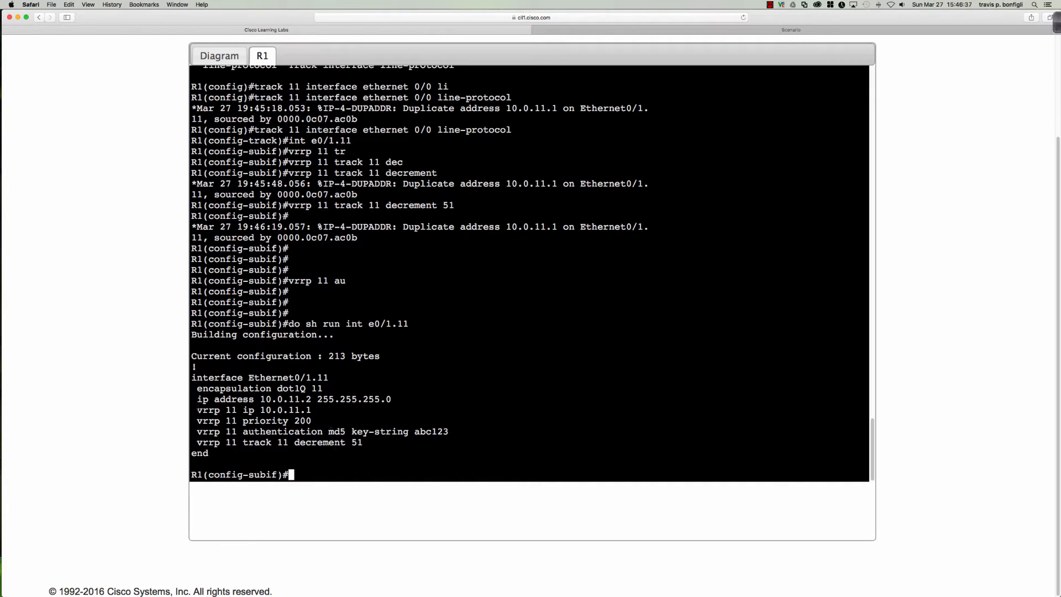
Highlight the vrrp 11 lines for IP 10.0.11.1, priority 200, MD5 authentication and decrement 51
drag(197, 410, 311, 410)
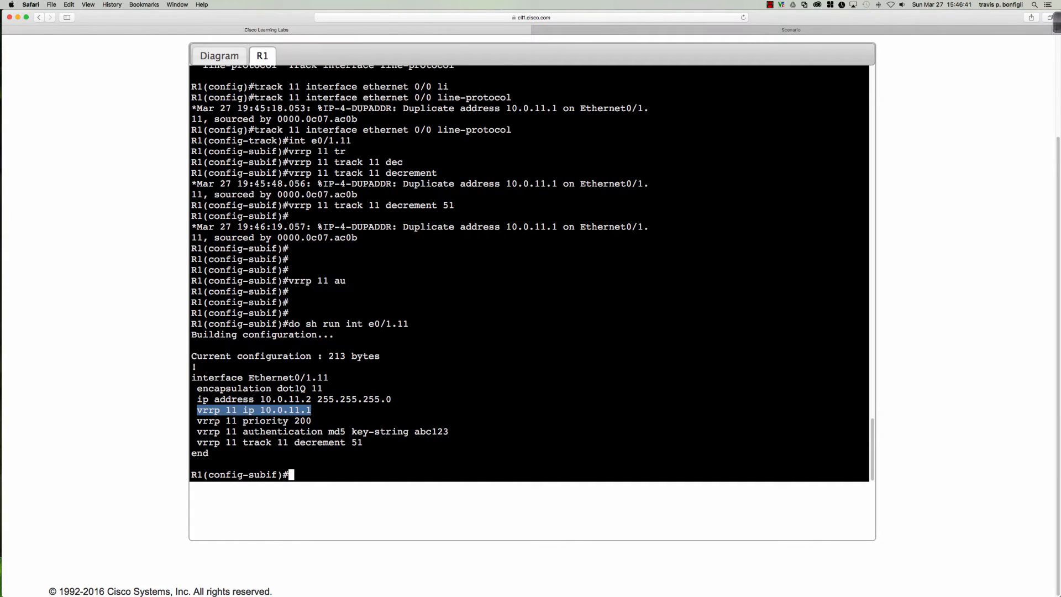
drag(197, 420, 310, 421)
drag(197, 432, 449, 432)
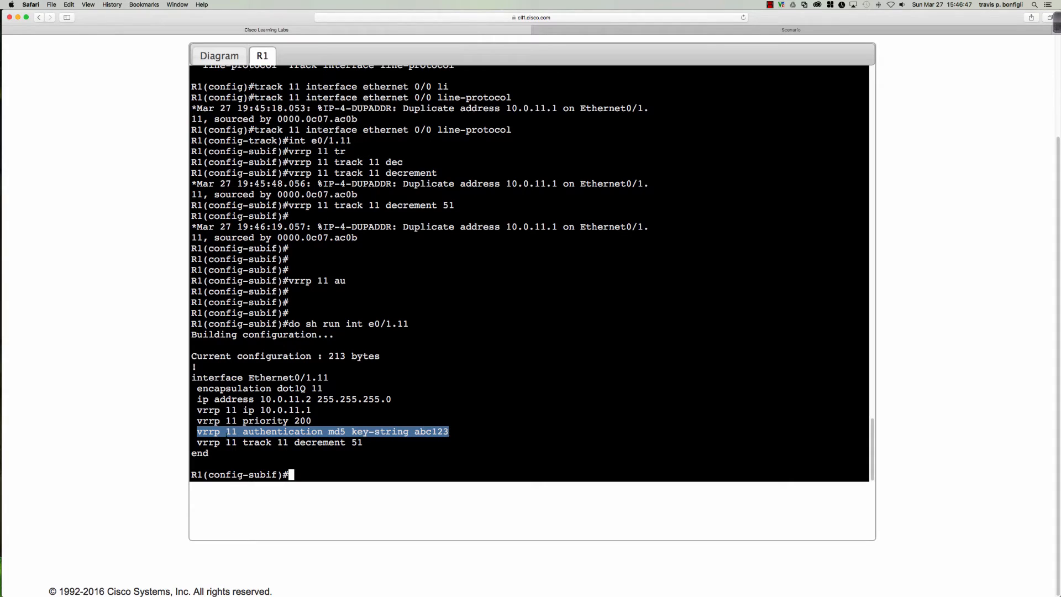
drag(197, 442, 363, 442)
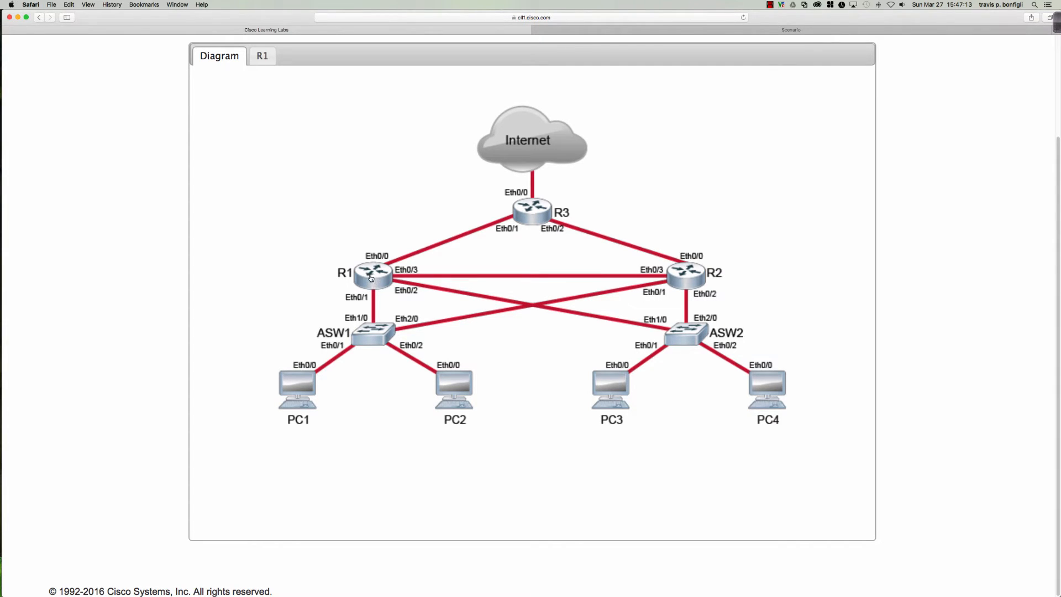
Remove standby 22 from Ethernet0/2.22 and verify only dot1Q 22 and IP 10.0.22.3 remain
click(259, 55)
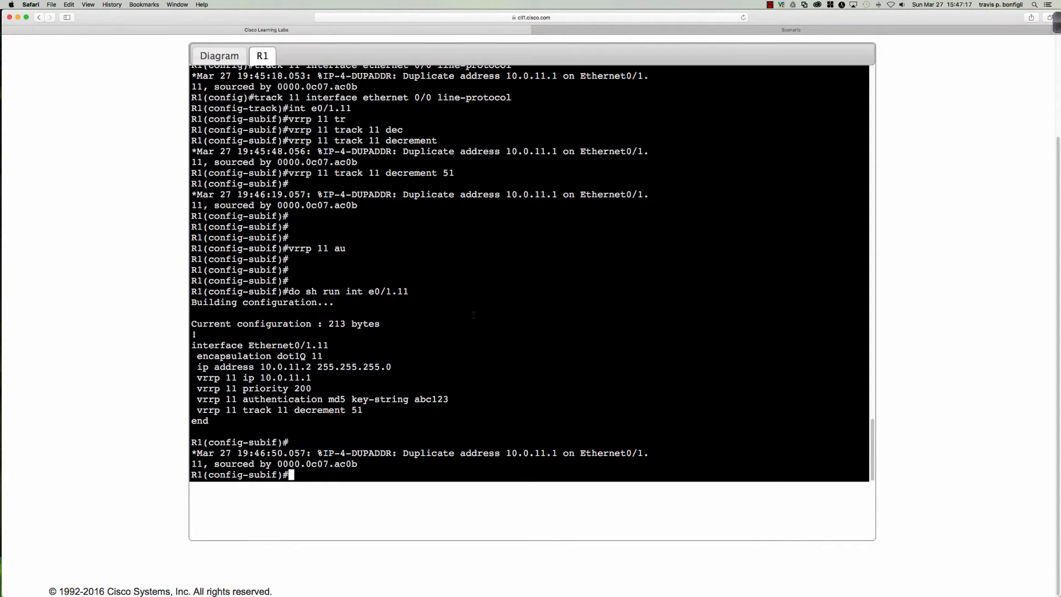
key(Return)
key(Return)
key(Return)
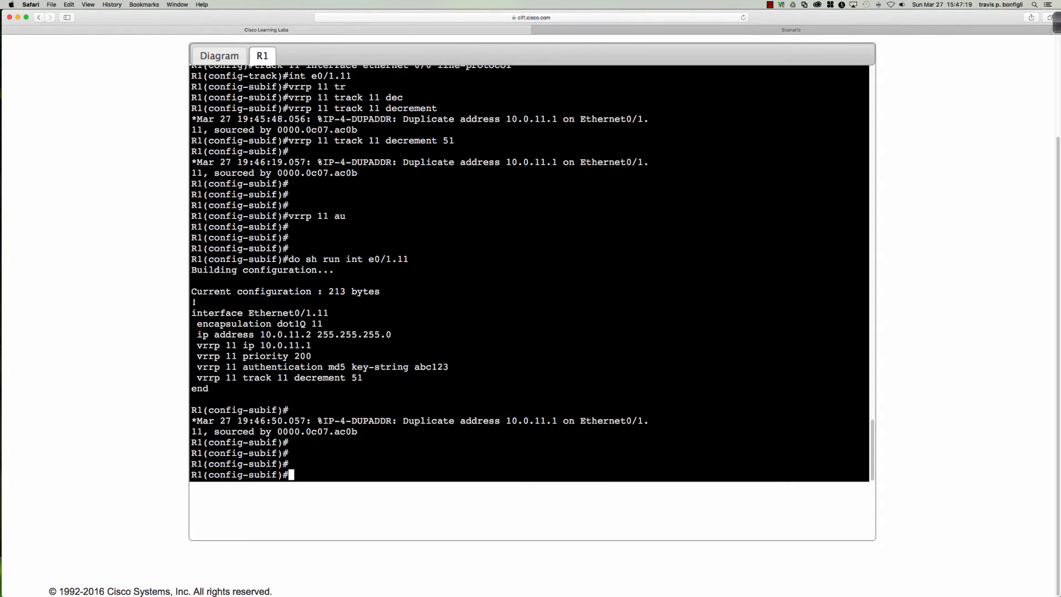
text(int e0/2.22)
key(Return)
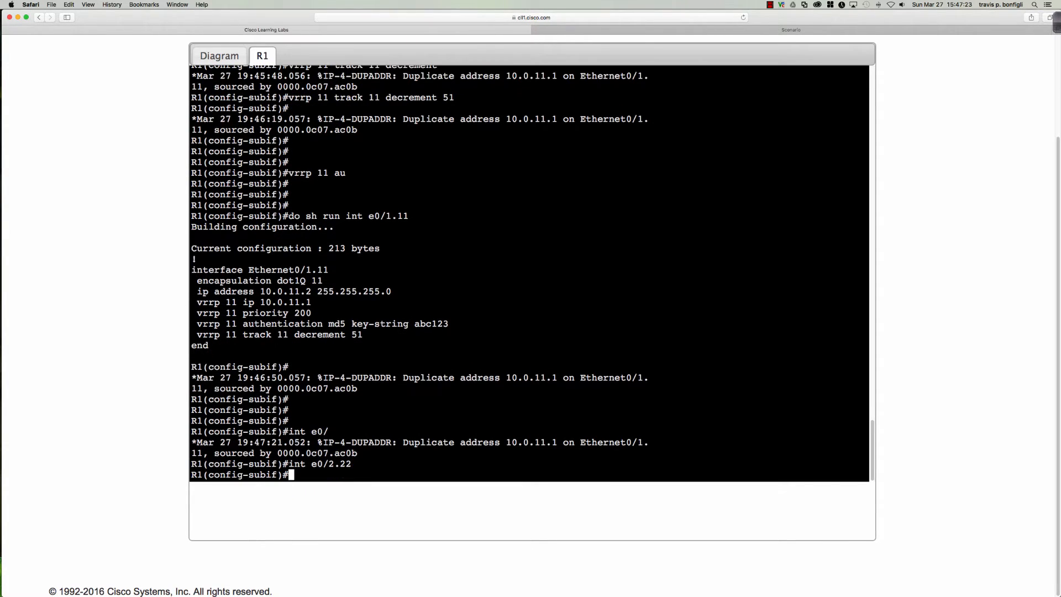
text(no stand)
key(Tab)
text(22)
key(Return)
key(Return)
key(Return)
text(do )
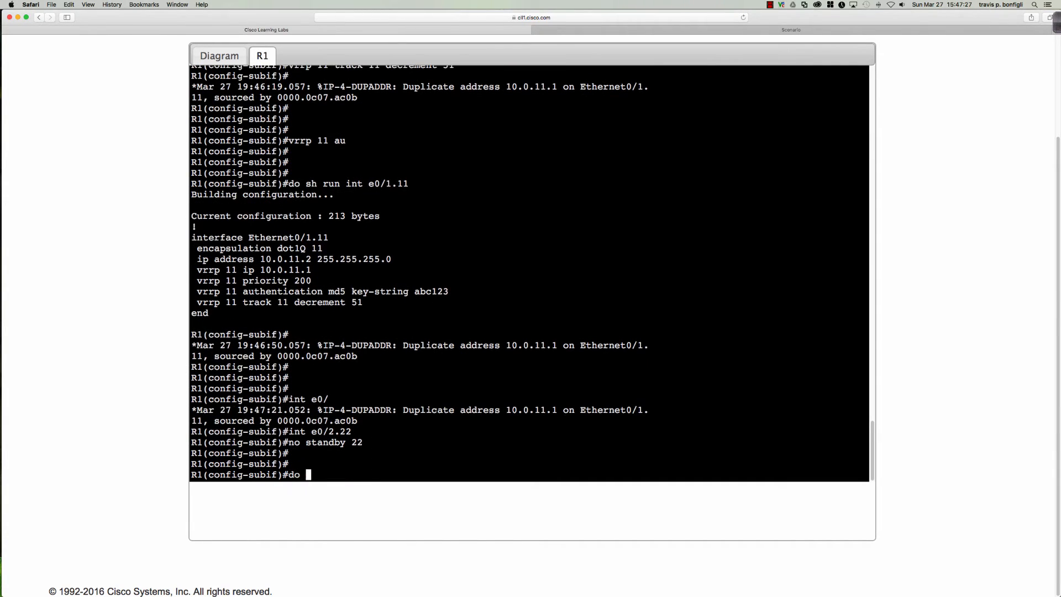
text(sh run int e0/2.22)
key(Return)
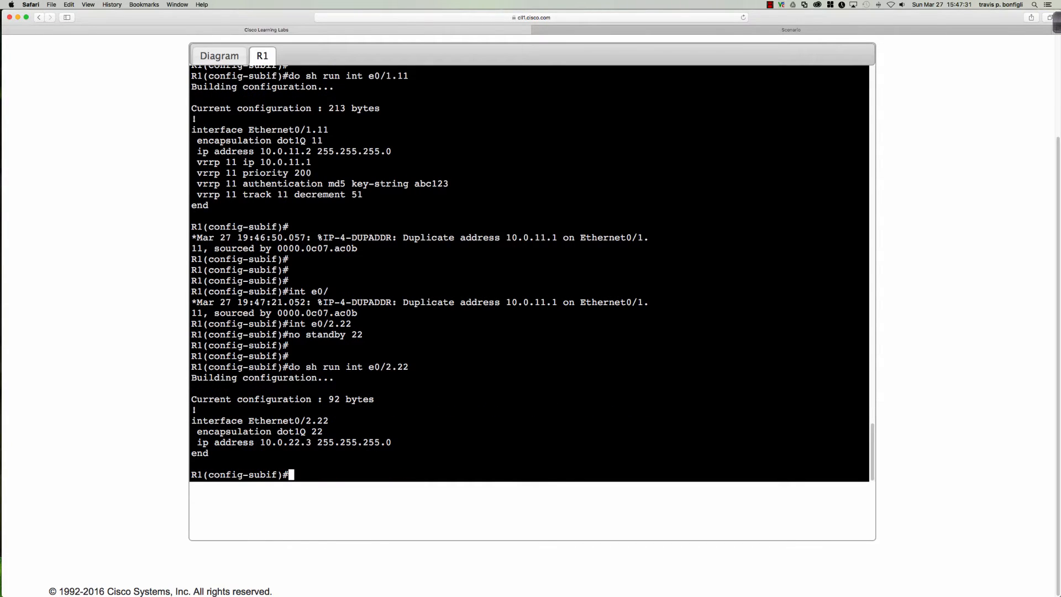
key(Return)
key(Return)
key(Return)
key(Return)
key(Return)
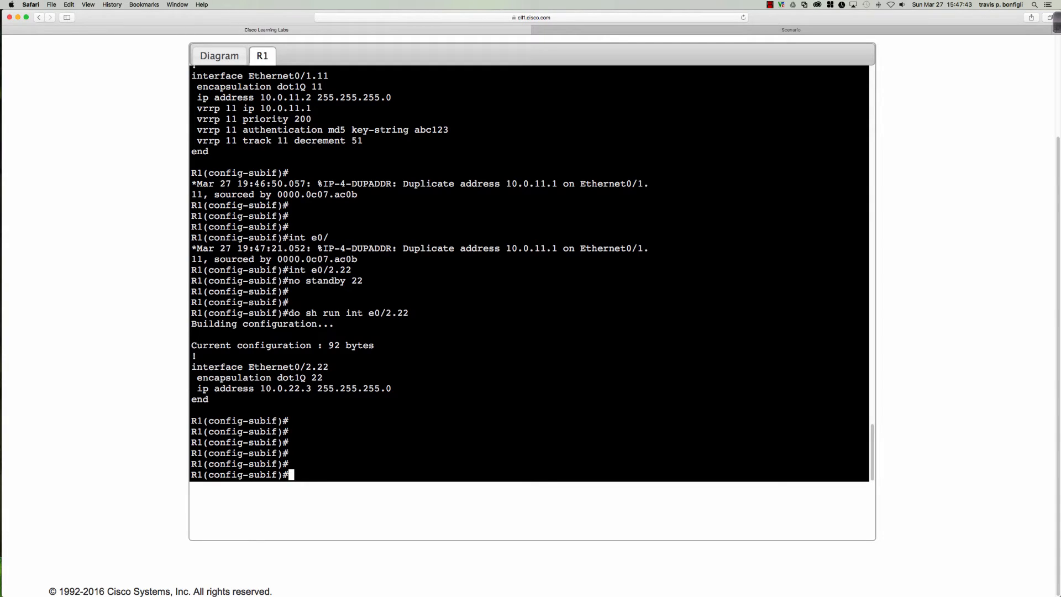
Configure VRRP group 22 with virtual IP 10.0.22.1 and priority 150, then review Ethernet0/2.22's config
text(vrrp 22 ip 10.0.22.1)
key(Return)
text(vrrp p)
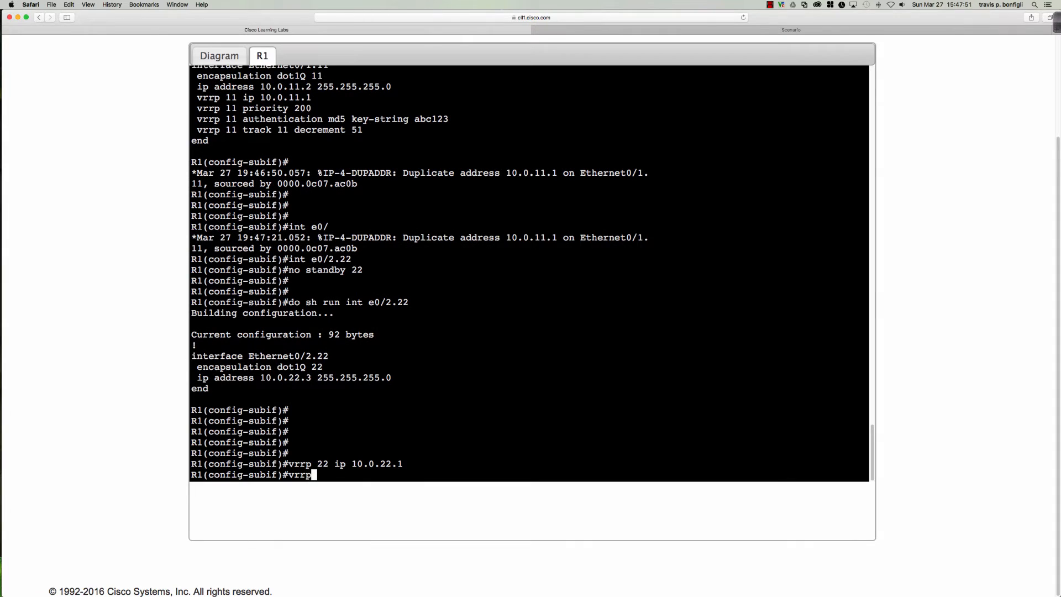
key(BackSpace)
key(BackSpace)
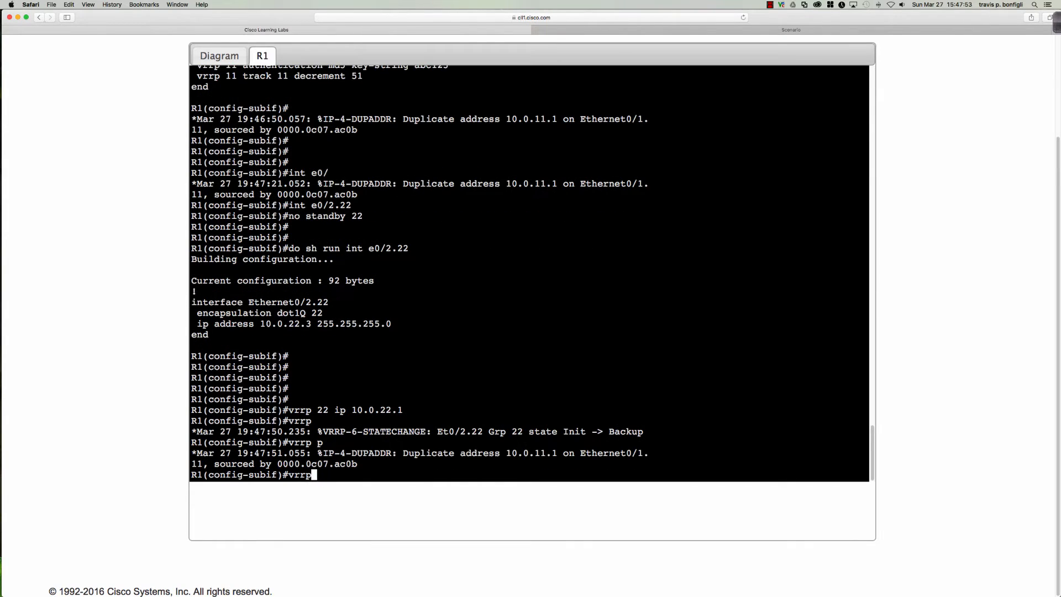
text(22 pri)
key(Tab)
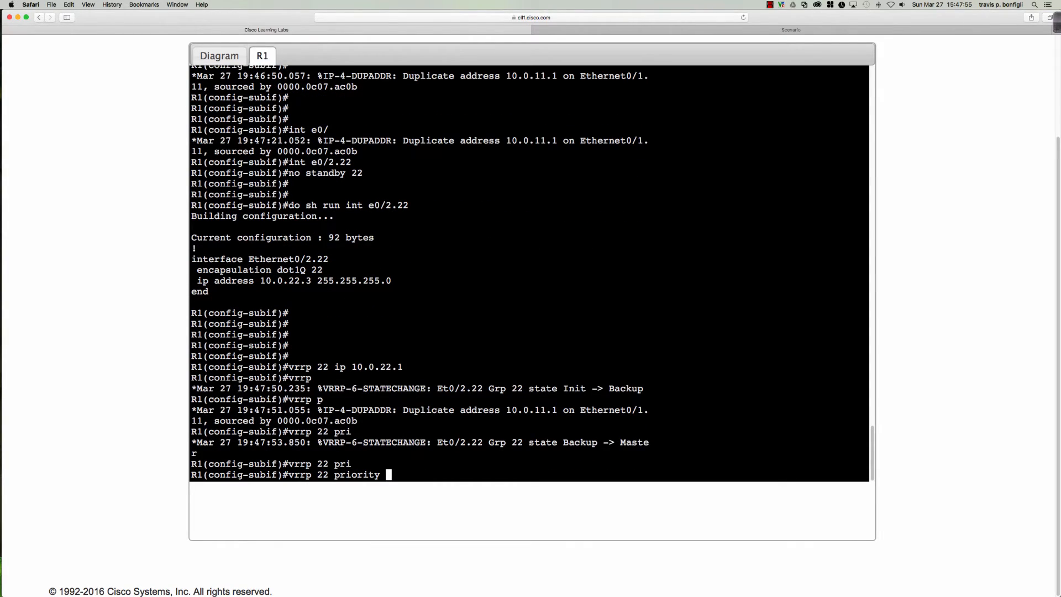
text(150)
key(Return)
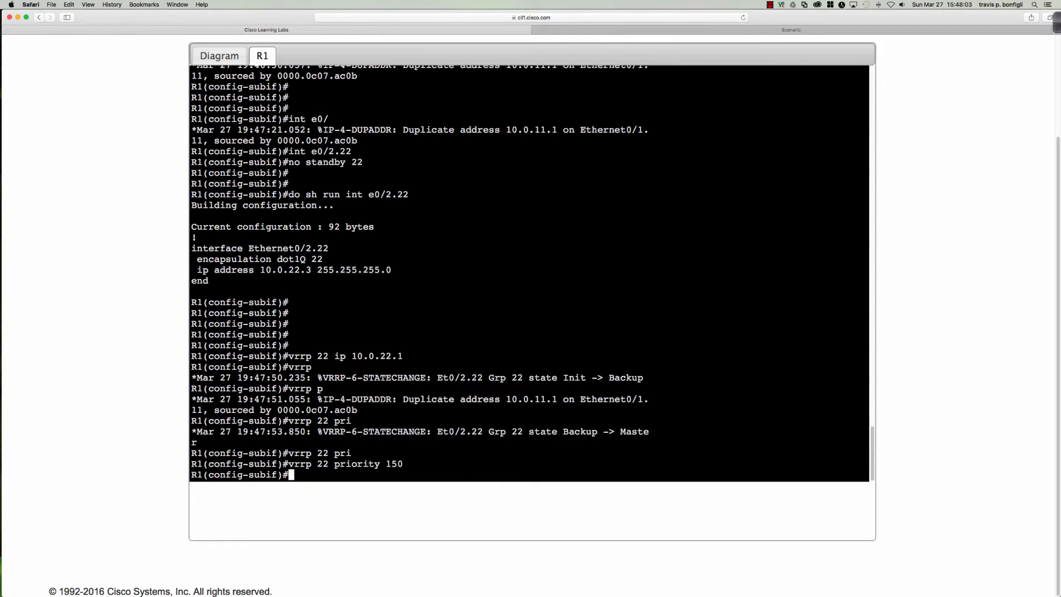
key(Return)
key(Return)
key(Return)
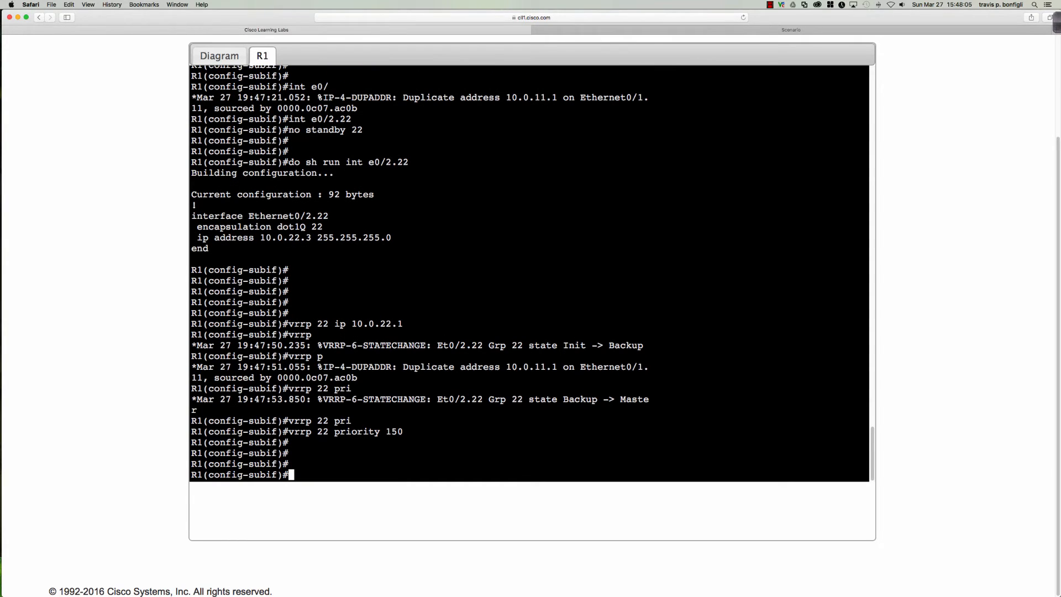
text(do sh run int e0/2.22)
key(Return)
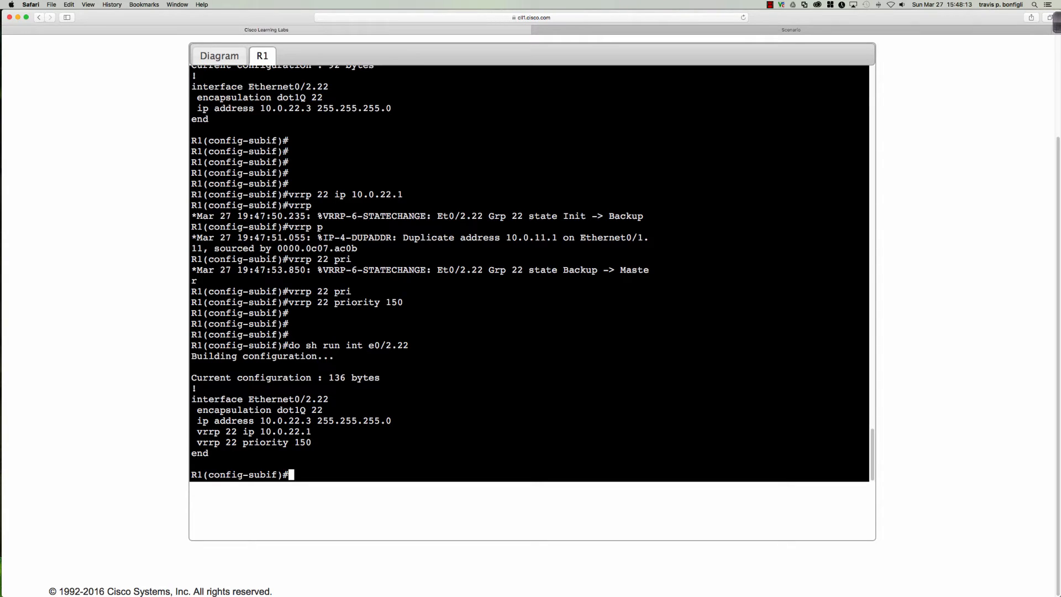
Add MD5 key-string authentication with the shared key to R1's VRRP group 22
text(vrrp au)
key(Tab)
key(BackSpace)
key(BackSpace)
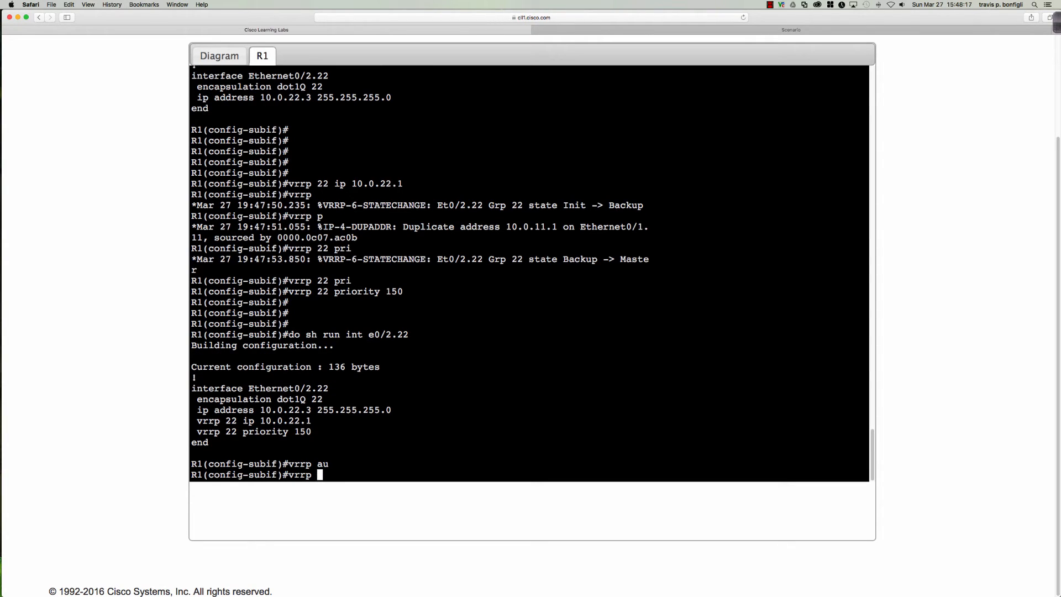
text(22 au)
key(Tab)
text(md)
key(Tab)
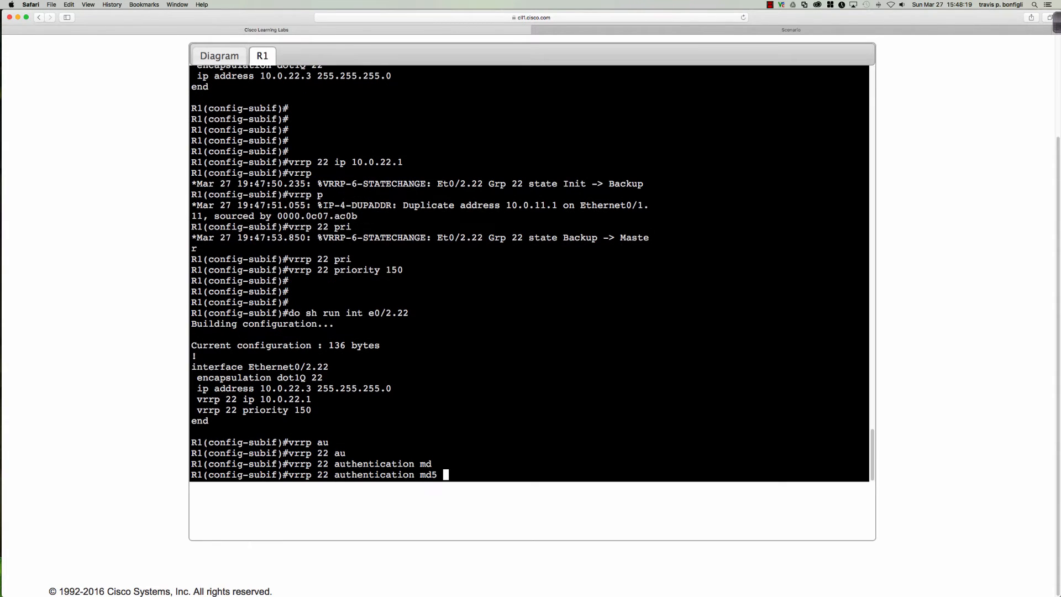
text(ke)
key(Tab)
text(s)
key(Tab)
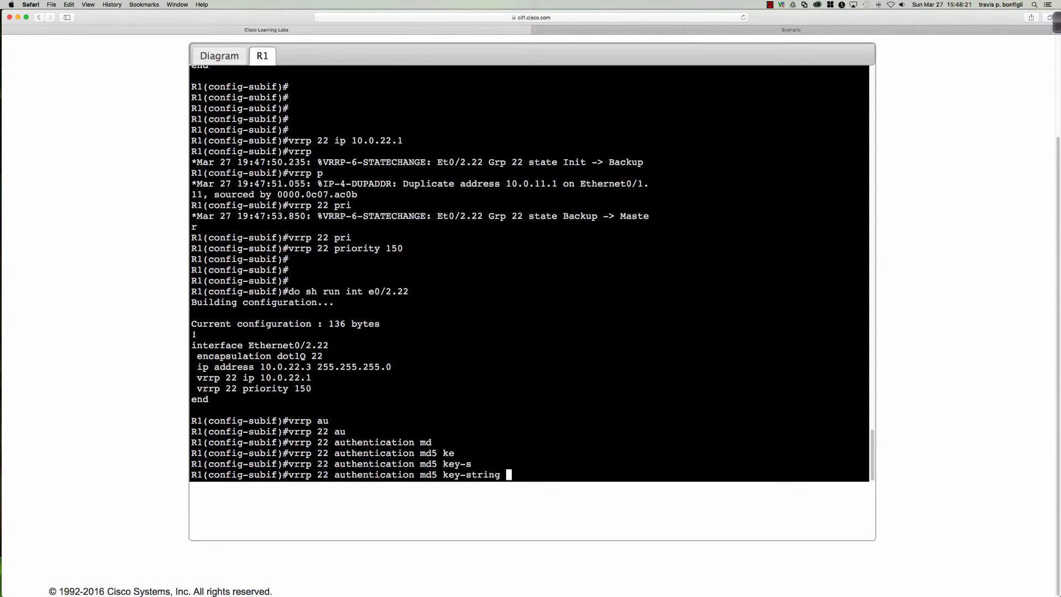
text(abc123)
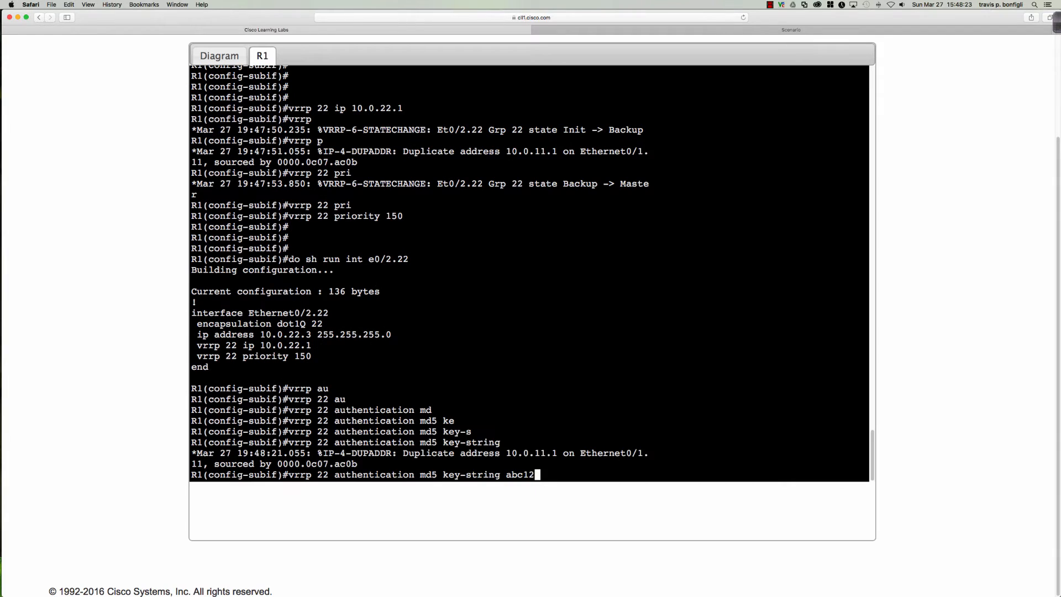
key(Return)
key(Return)
key(Return)
key(Return)
Verify Ethernet0/2.22's config, save R1's configuration with wri mem, and return to the topology diagram
key(Up)
key(Up)
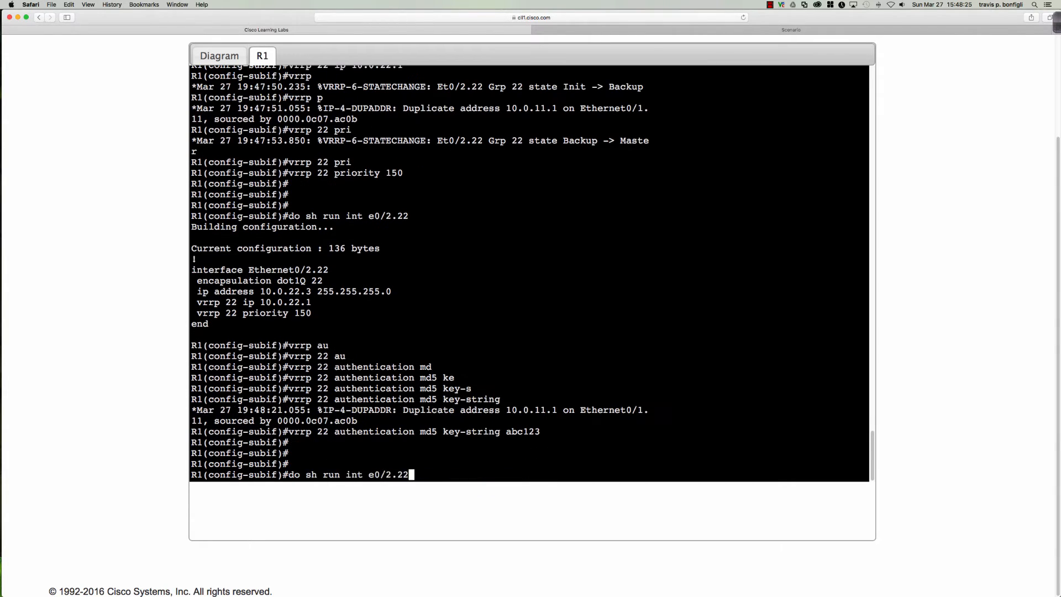
key(Return)
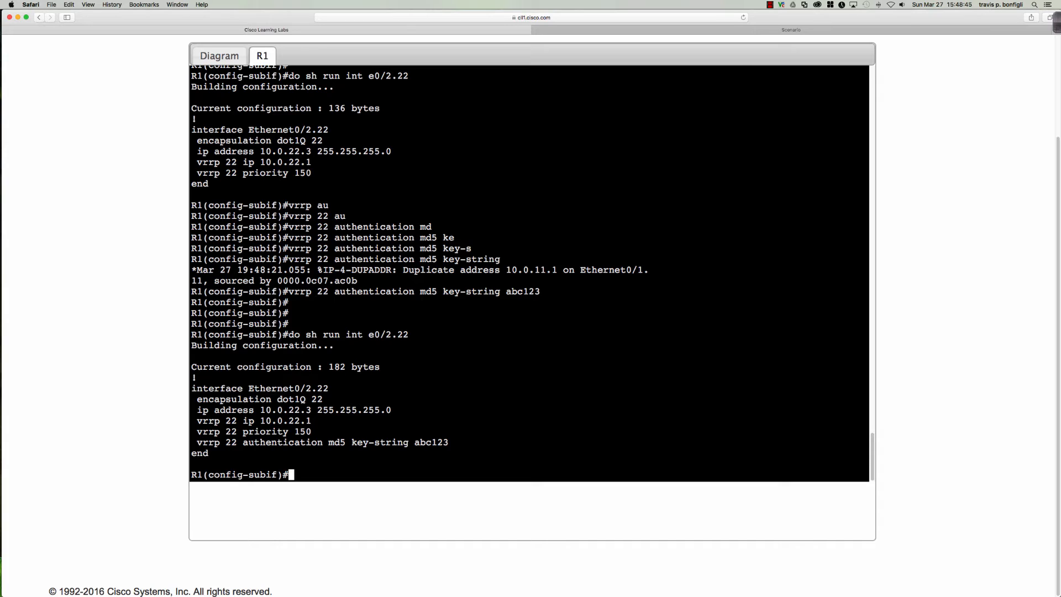
text(end)
key(Return)
text(wri mem)
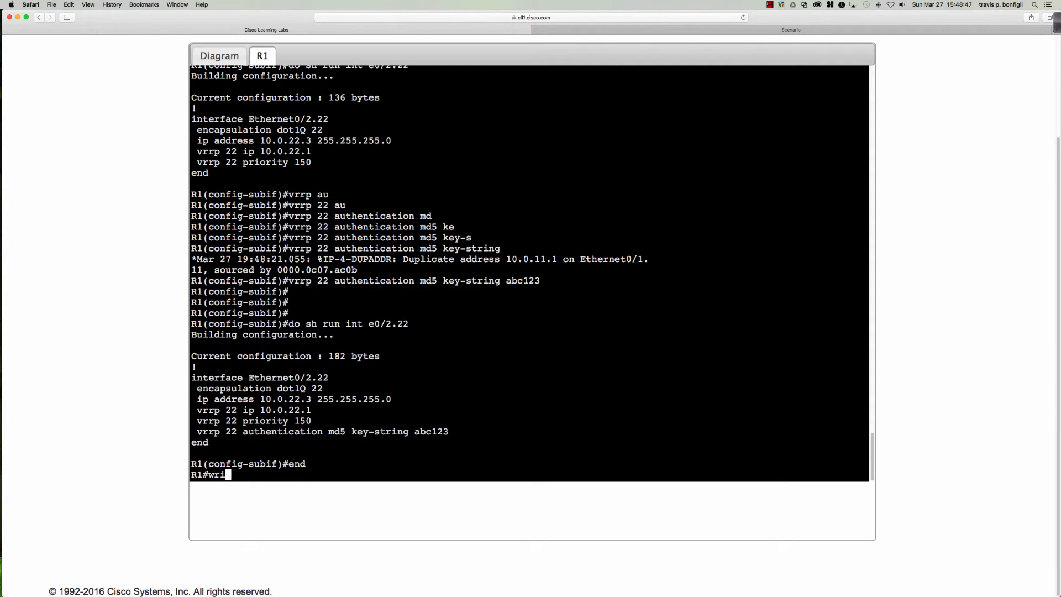
key(Return)
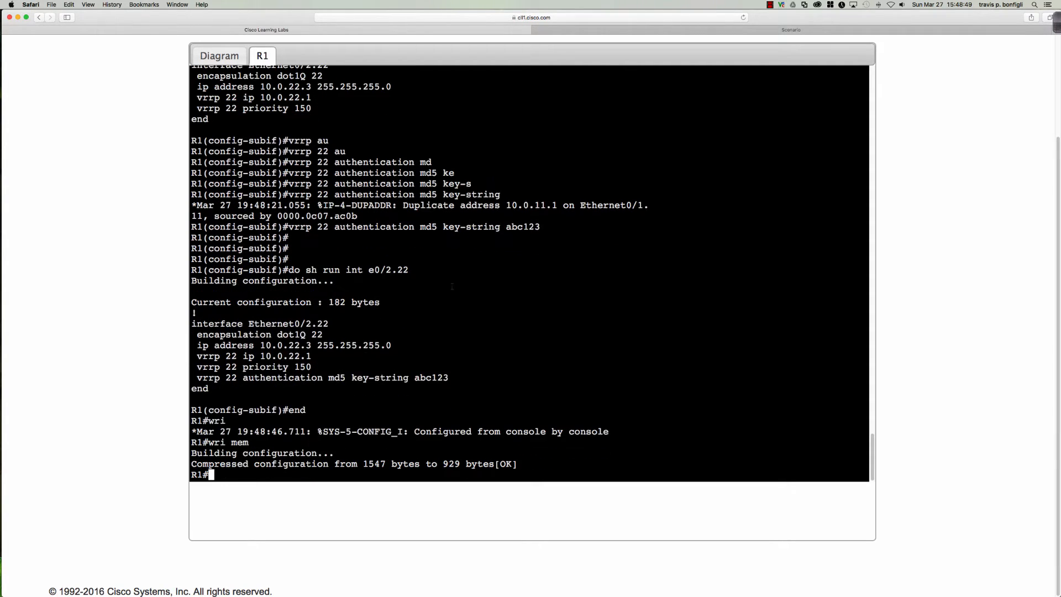
click(200, 53)
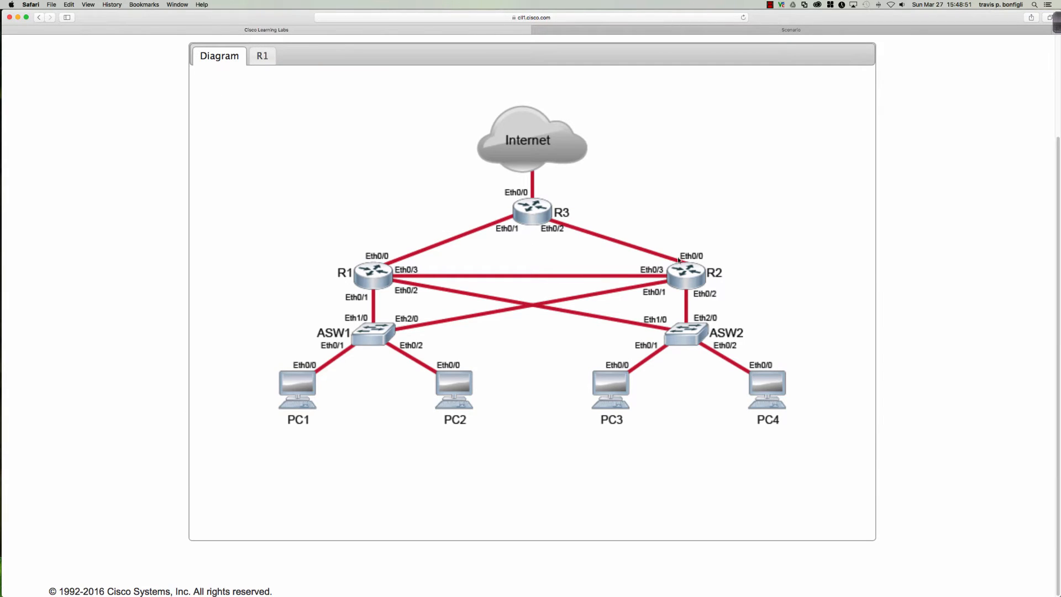
Open R2's console in privileged mode and show the Ethernet0/1.11 and Ethernet0/2.22 configurations
double_click(685, 279)
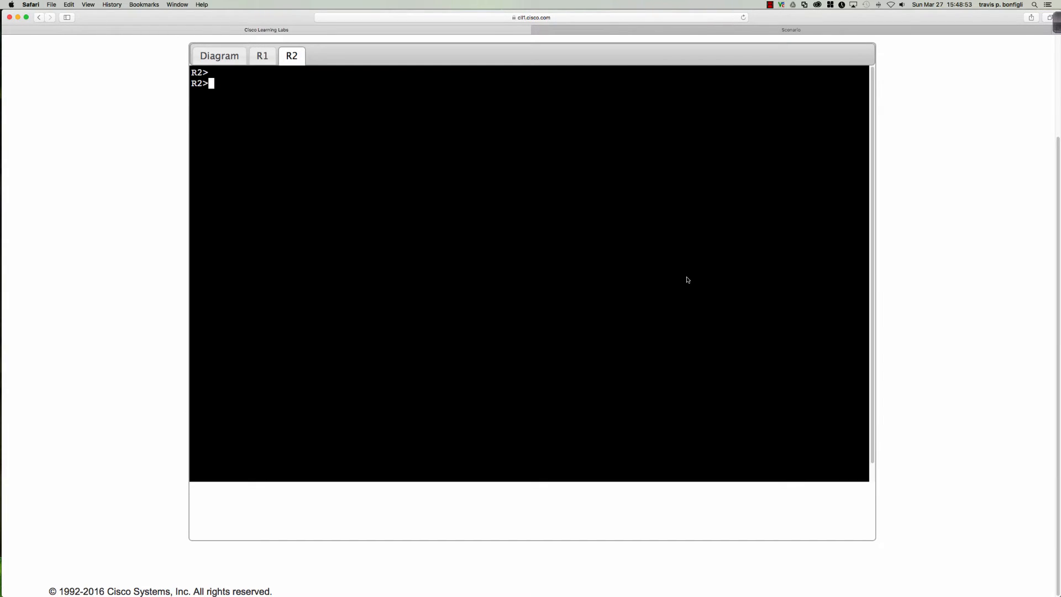
key(Return)
key(Return)
text(en)
key(Return)
text(sh run int )
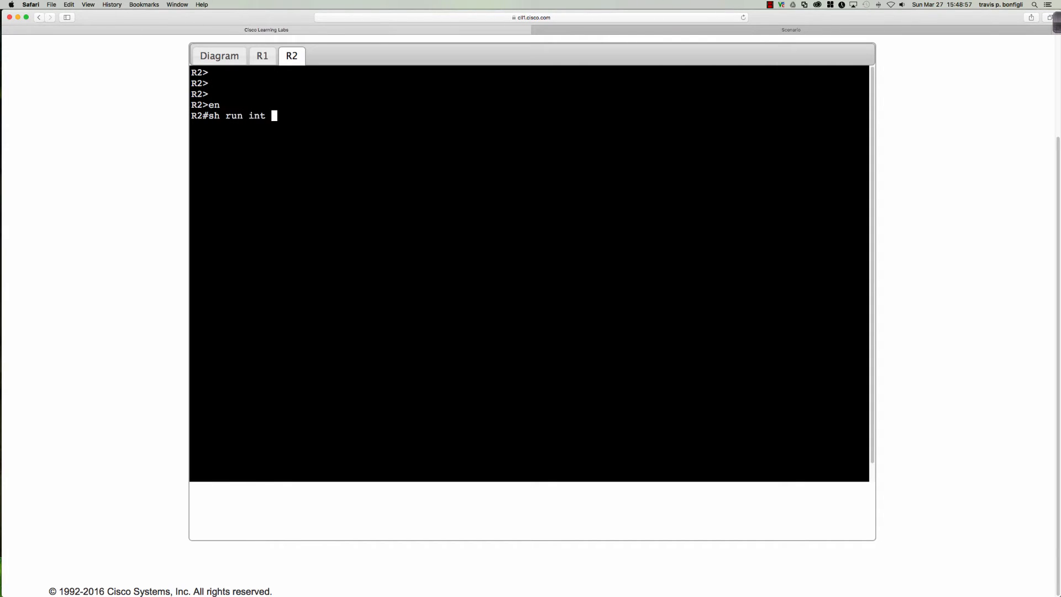
text(e0/1.11)
key(Return)
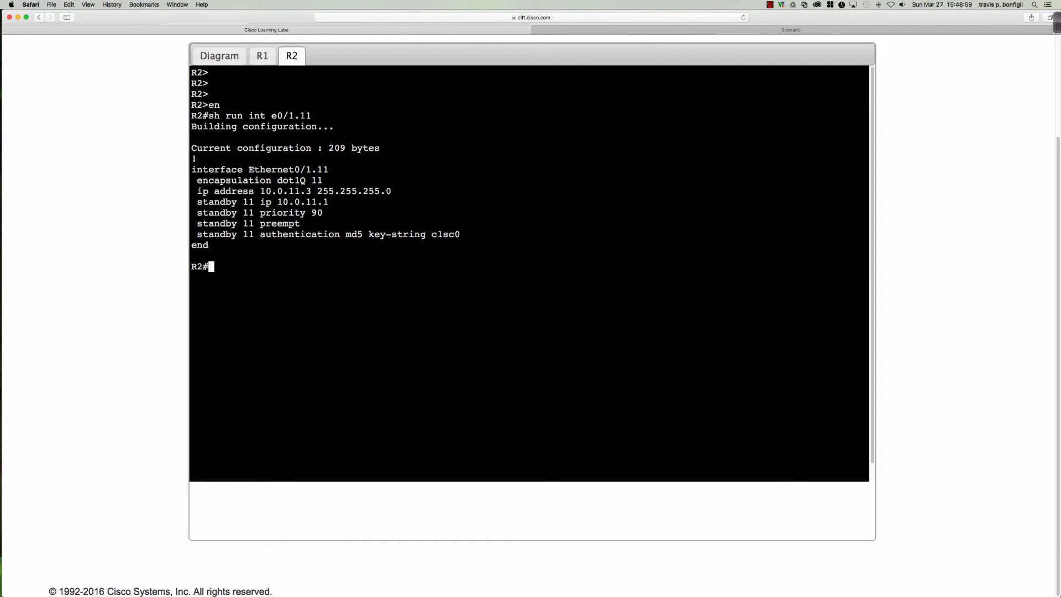
key(Up)
key(BackSpace)
key(BackSpace)
key(BackSpace)
key(BackSpace)
text(2.22)
key(Return)
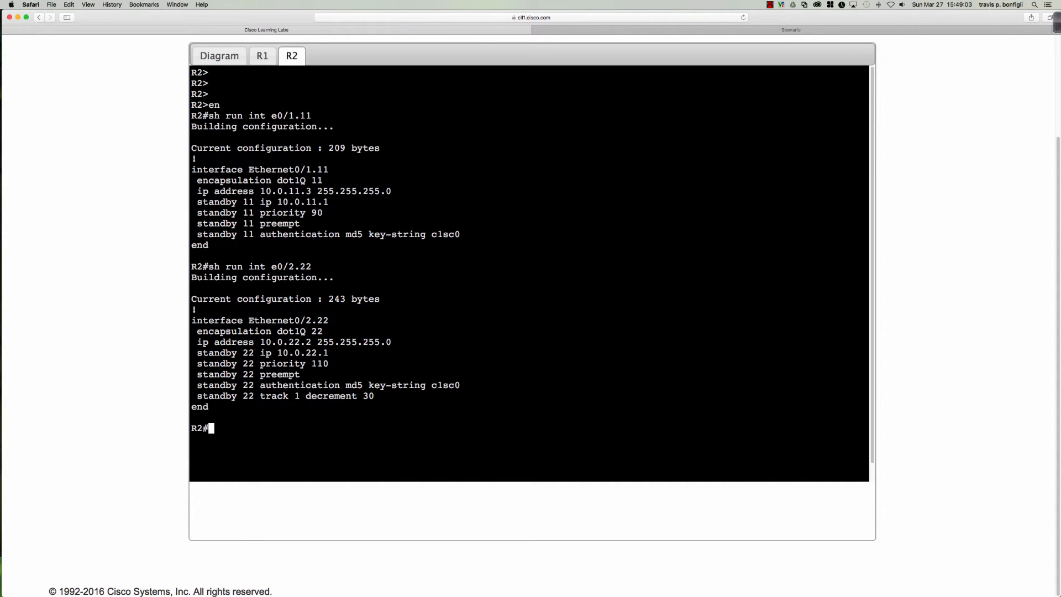
key(Return)
key(Return)
Remove HSRP group 11 from Ethernet0/1.11 and HSRP group 22 from Ethernet0/2.22
text(conf t)
key(Return)
text(int e0/1.11)
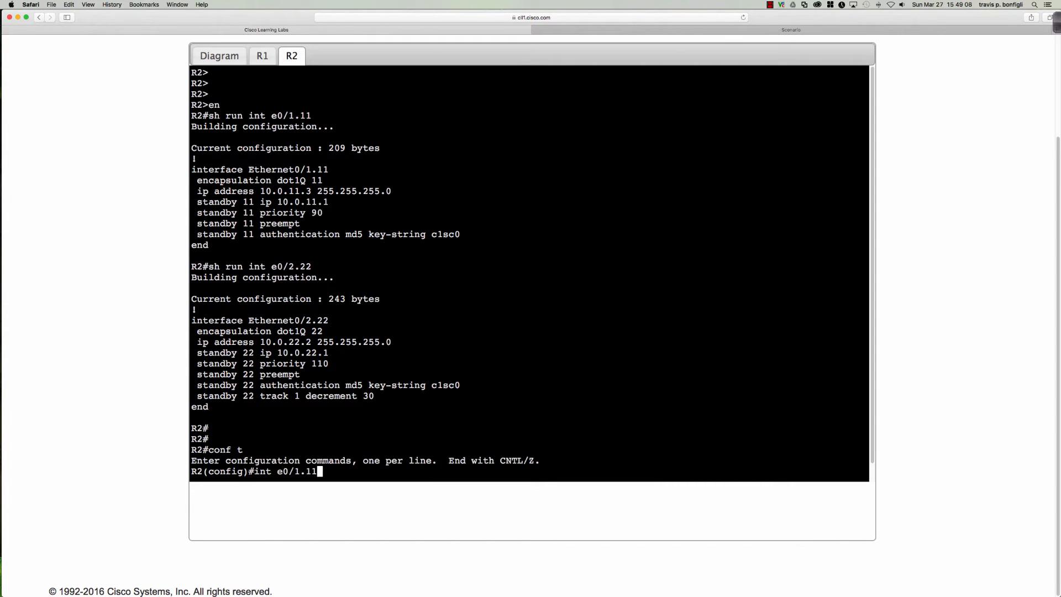
key(Return)
text(no stan)
key(Tab)
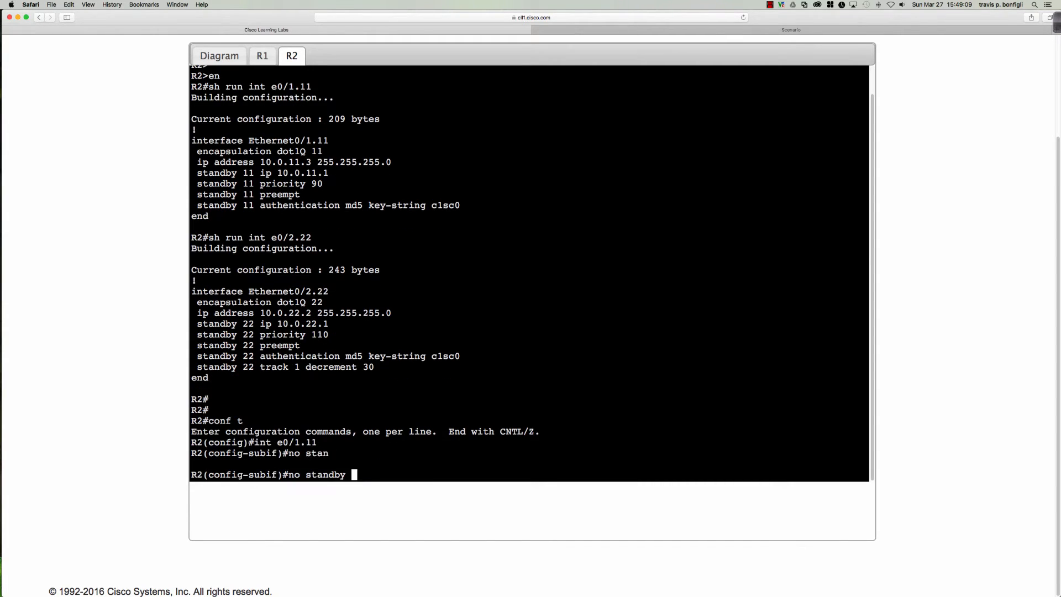
text(11)
key(Return)
text(int e0/2.22)
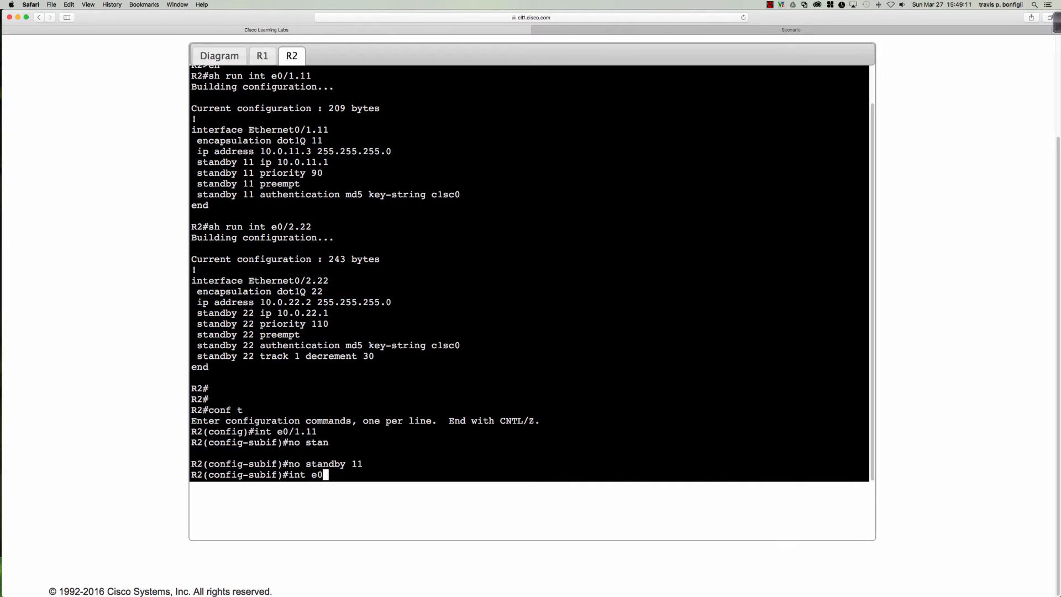
key(Return)
text(no st)
key(Tab)
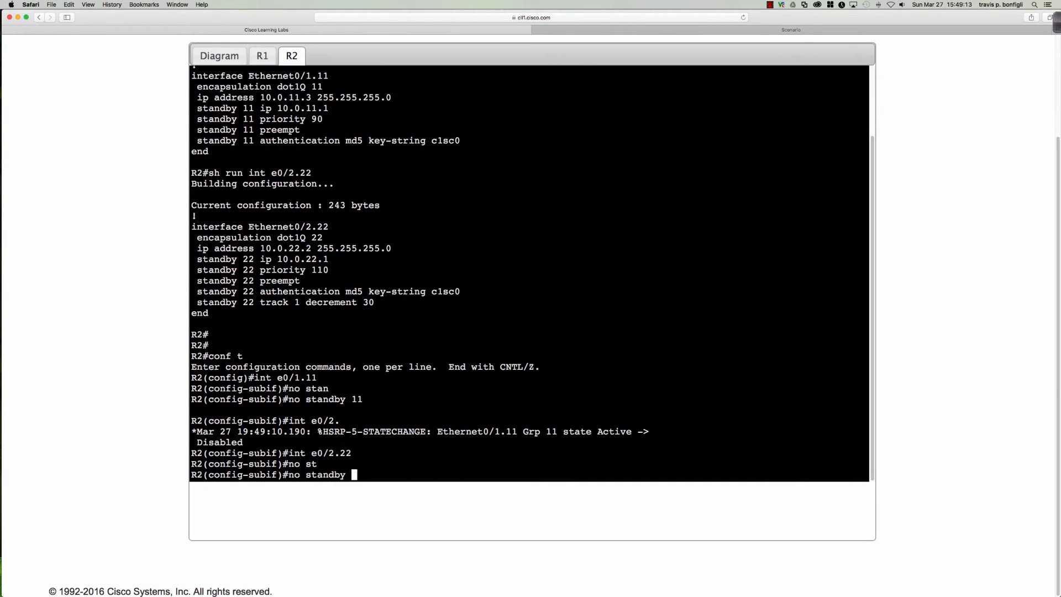
text(22)
key(Return)
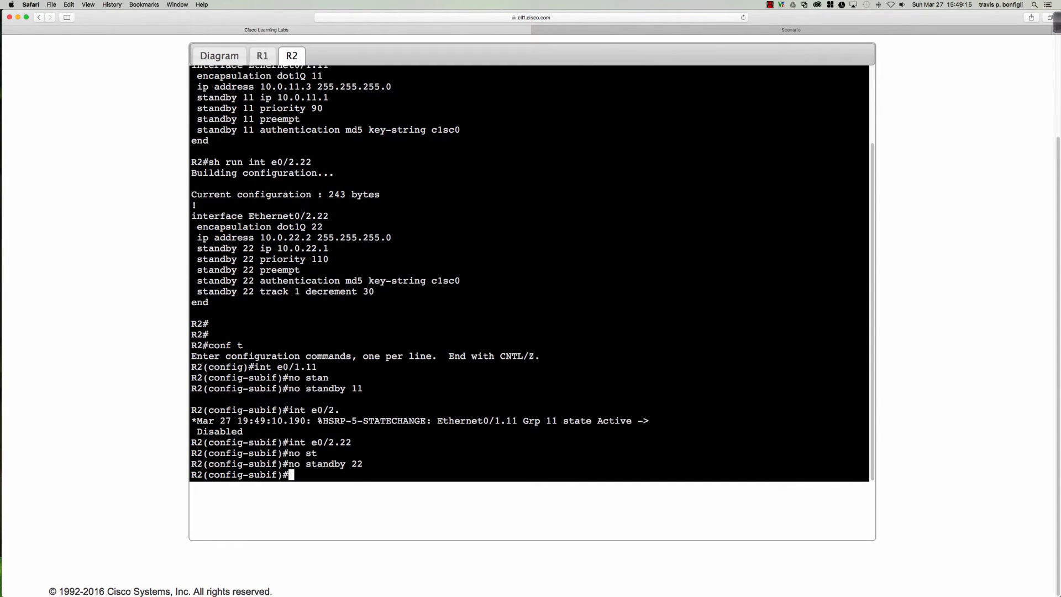
Confirm both subinterfaces now show only dot1Q encapsulation and IP addressing
key(Return)
key(Return)
key(Return)
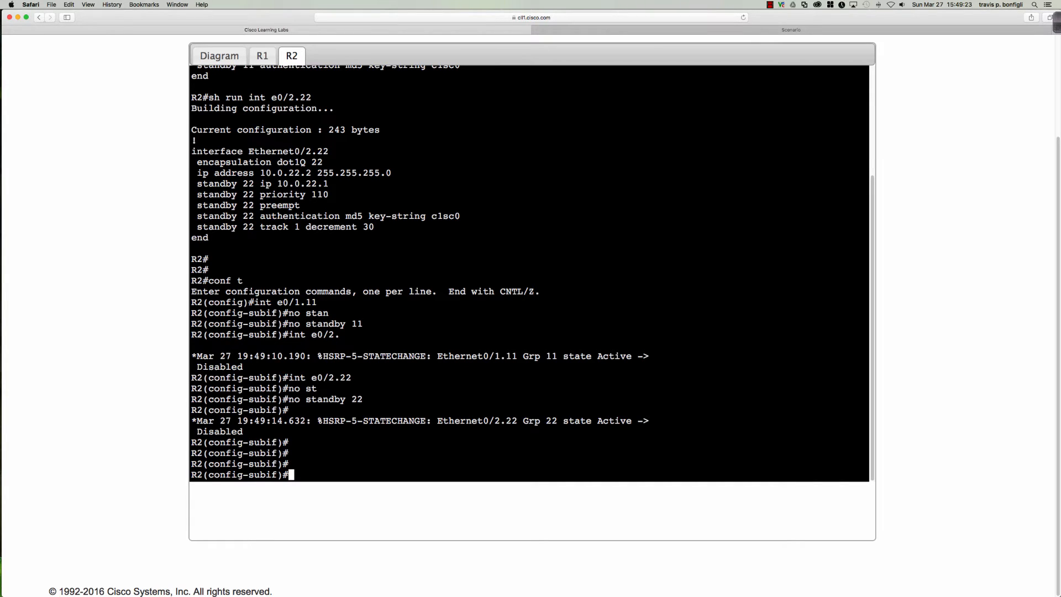
key(Return)
key(Return)
key(Return)
key(Up)
key(Up)
key(Up)
key(Up)
key(Up)
key(Up)
key(Up)
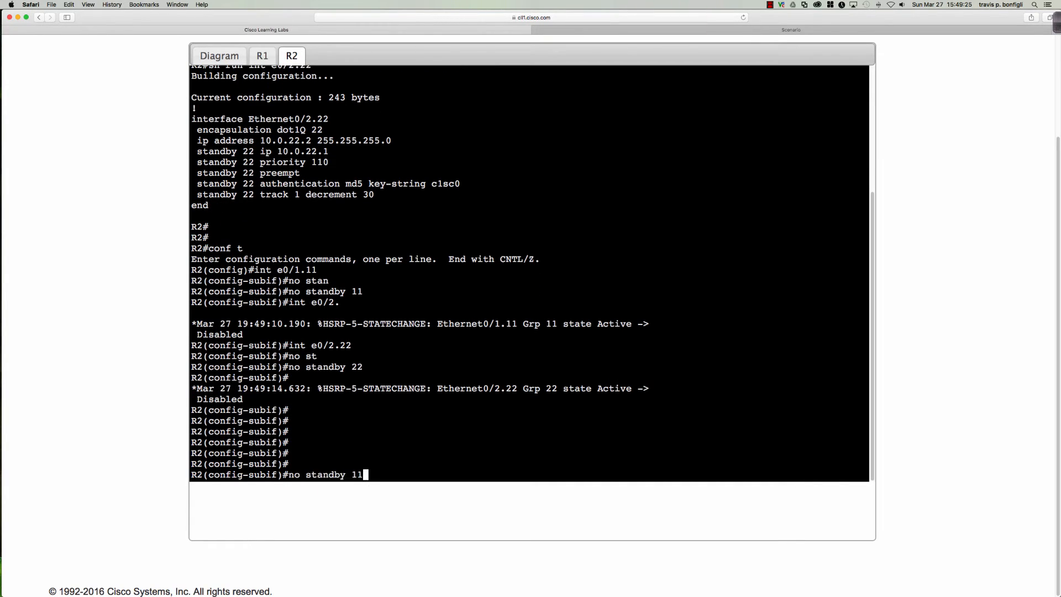
key(BackSpace)
key(BackSpace)
key(BackSpace)
key(BackSpace)
key(BackSpace)
key(BackSpace)
key(BackSpace)
key(BackSpace)
key(BackSpace)
key(BackSpace)
key(BackSpace)
text(do sh run int e0/1.11)
key(Return)
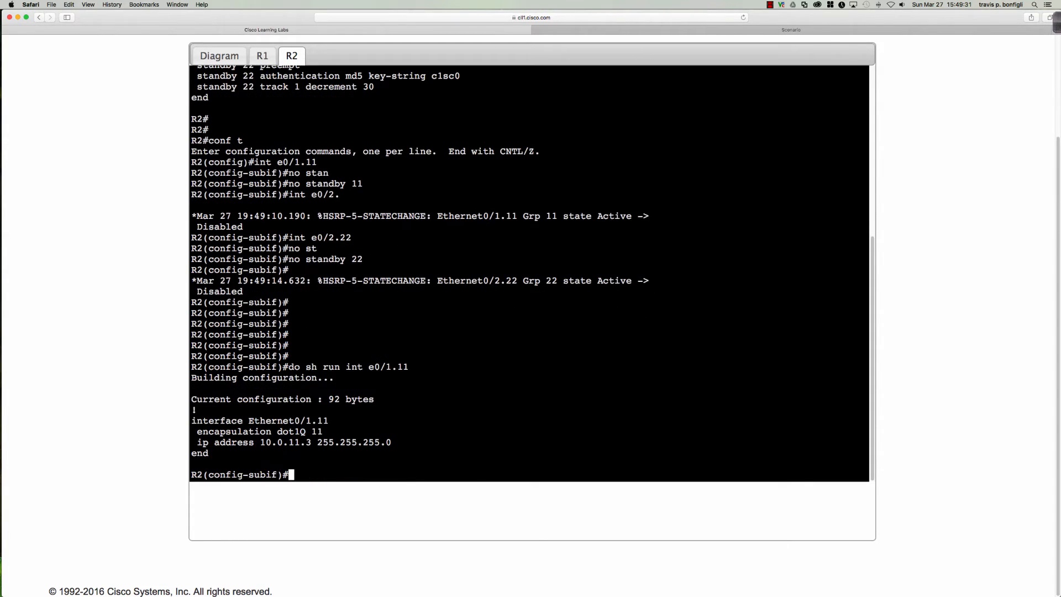
key(Up)
key(BackSpace)
key(BackSpace)
key(BackSpace)
key(BackSpace)
key(BackSpace)
text(/2.22)
key(Return)
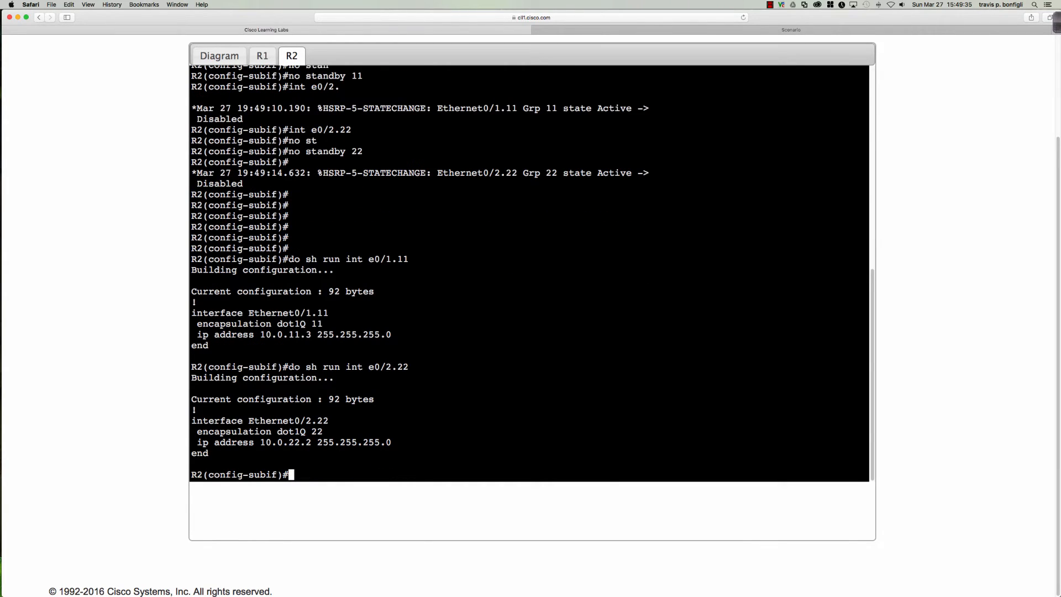
key(Return)
key(Return)
key(Return)
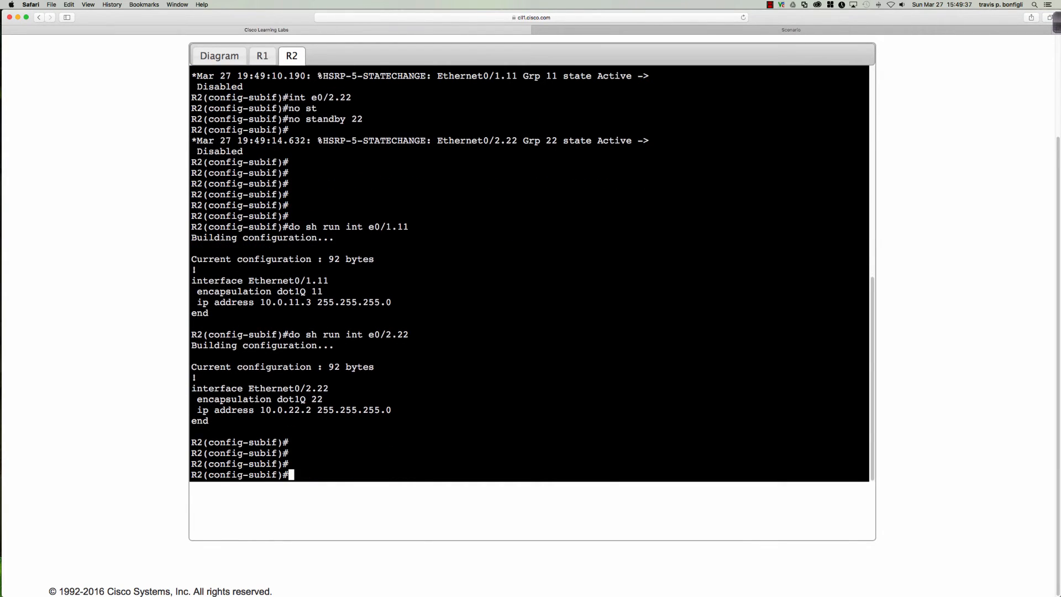
text(int e0/1.11)
Configure VRRP group 11 on Ethernet0/1.11 with virtual IP 10.0.11.1 and priority 150
key(Return)
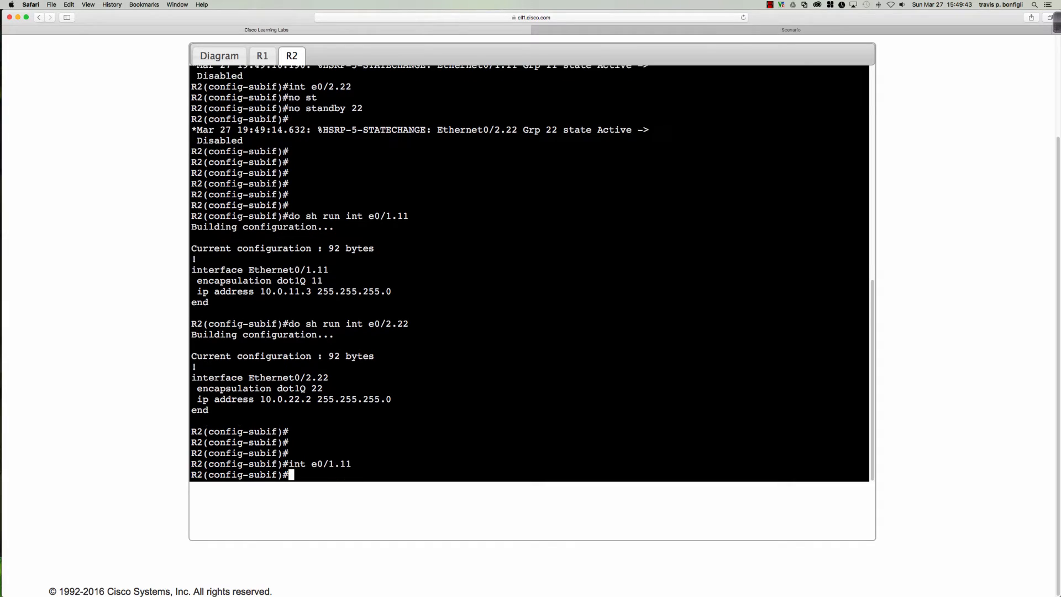
text(vrrp 11 ip 10.0.11.1)
key(Return)
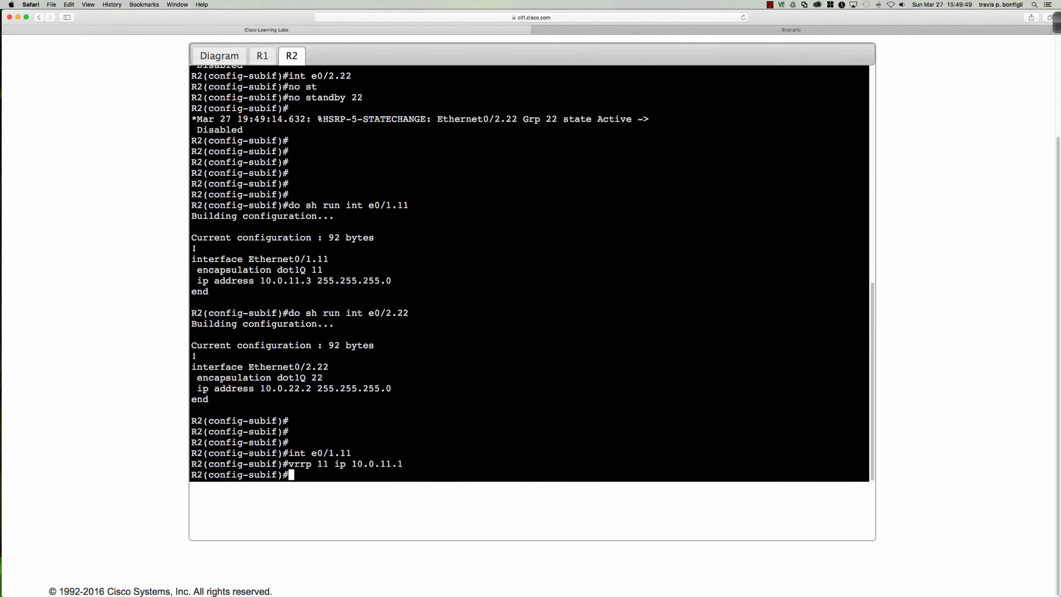
text(vrrp 11 )
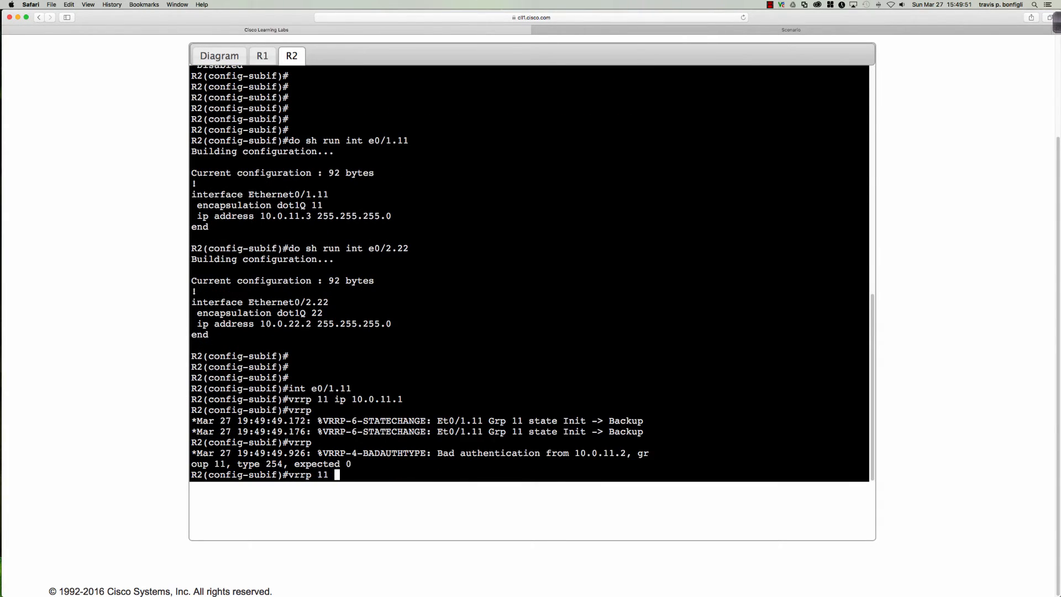
text(p)
text(ri)
key(Tab)
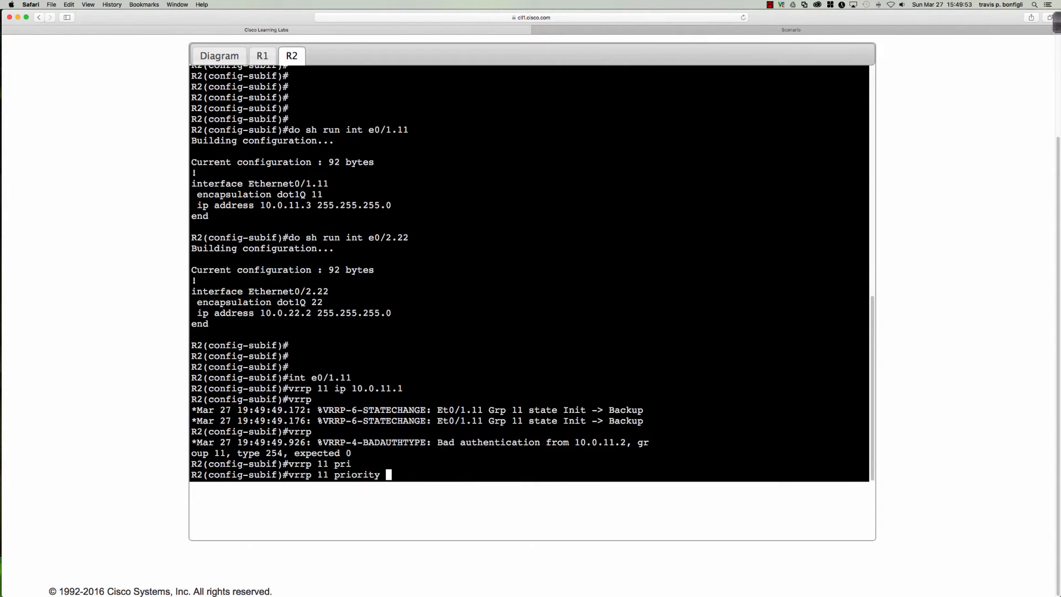
text(150)
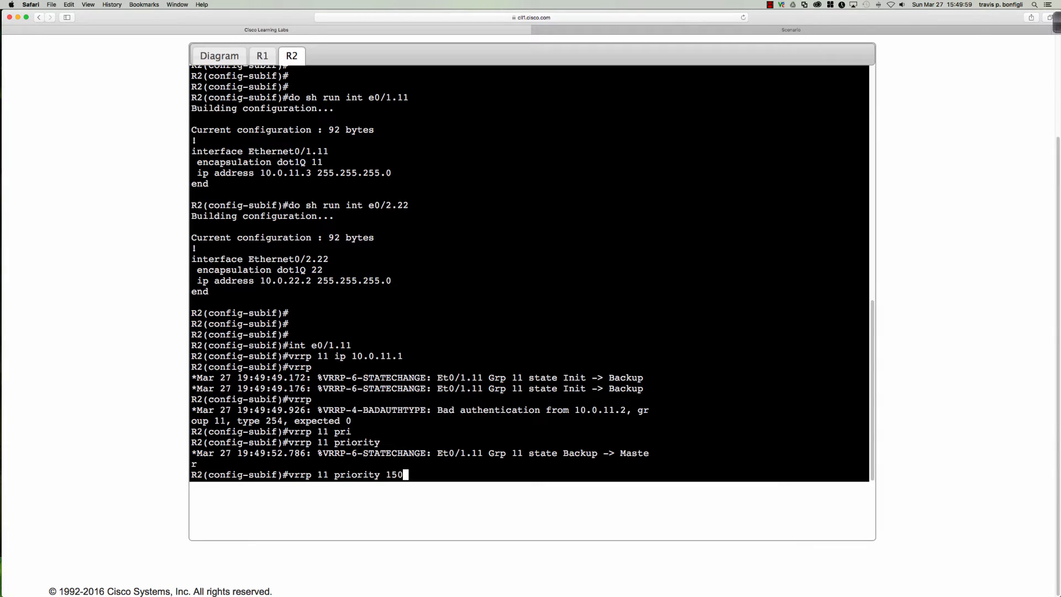
key(Return)
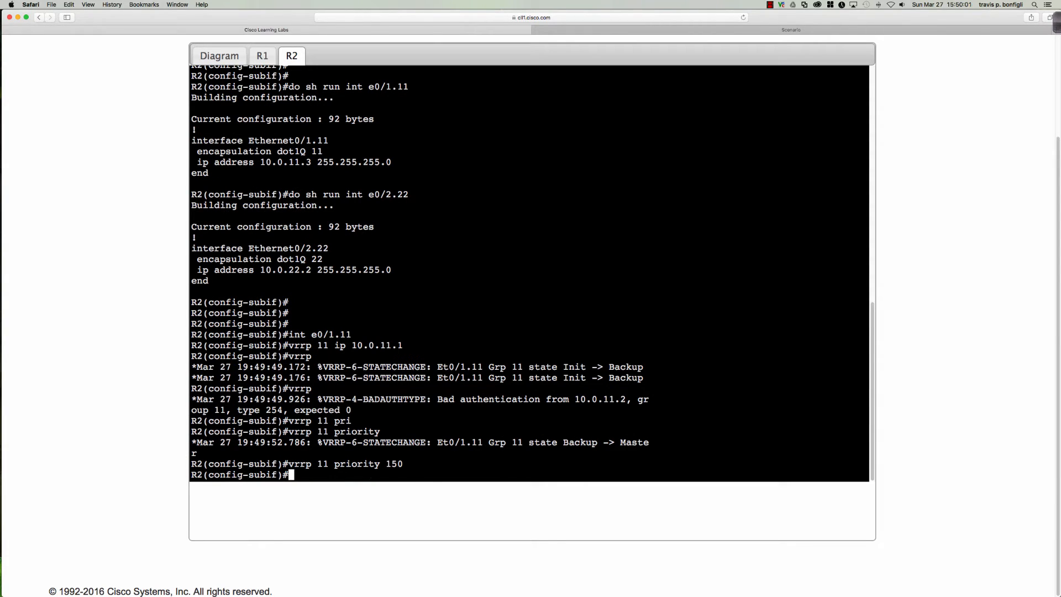
Add MD5 key-string authentication with the shared key to VRRP group 11
text(vrrp)
key(Tab)
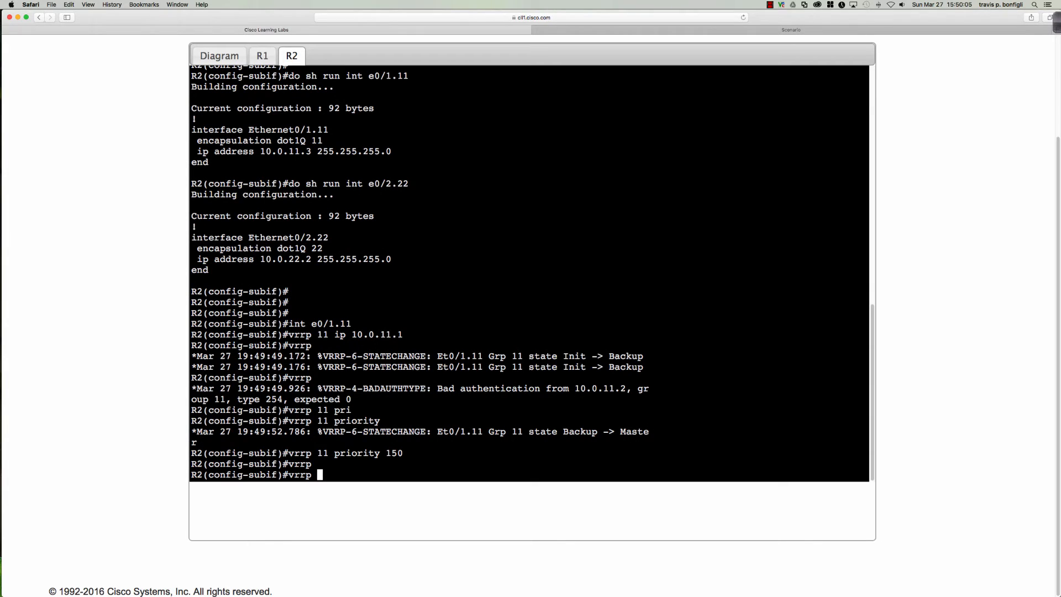
text(11 au)
key(Tab)
text(k)
key(Tab)
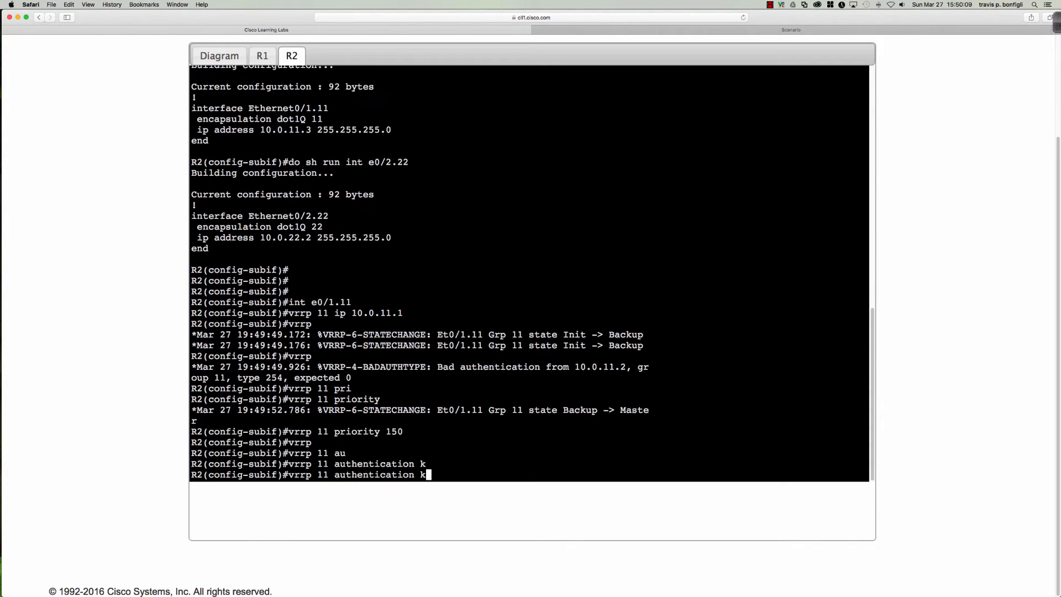
key(BackSpace)
text(md)
key(Tab)
text(ke)
key(Tab)
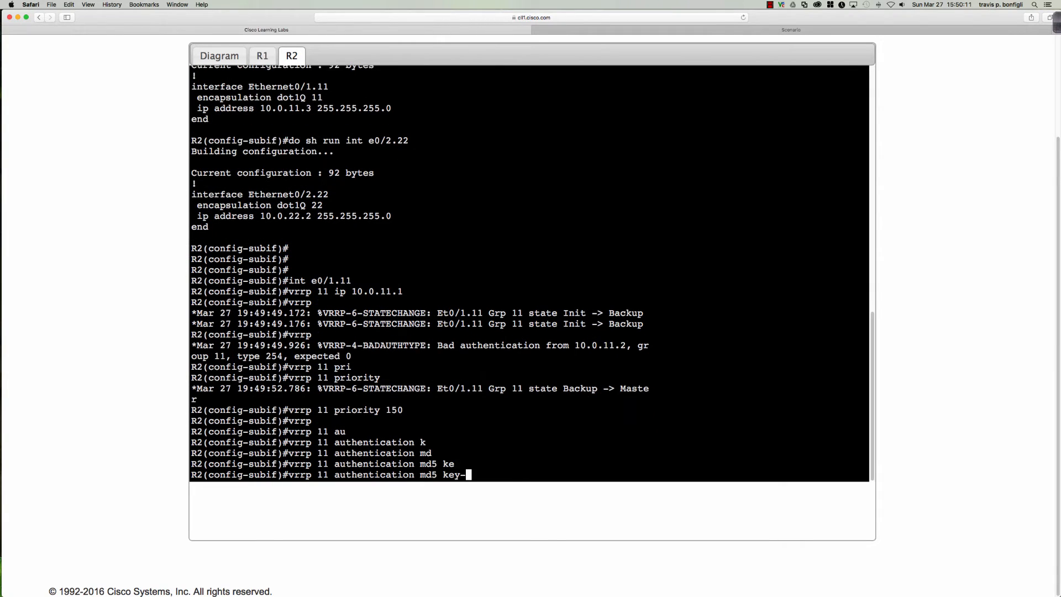
key(Tab)
text(s)
key(Tab)
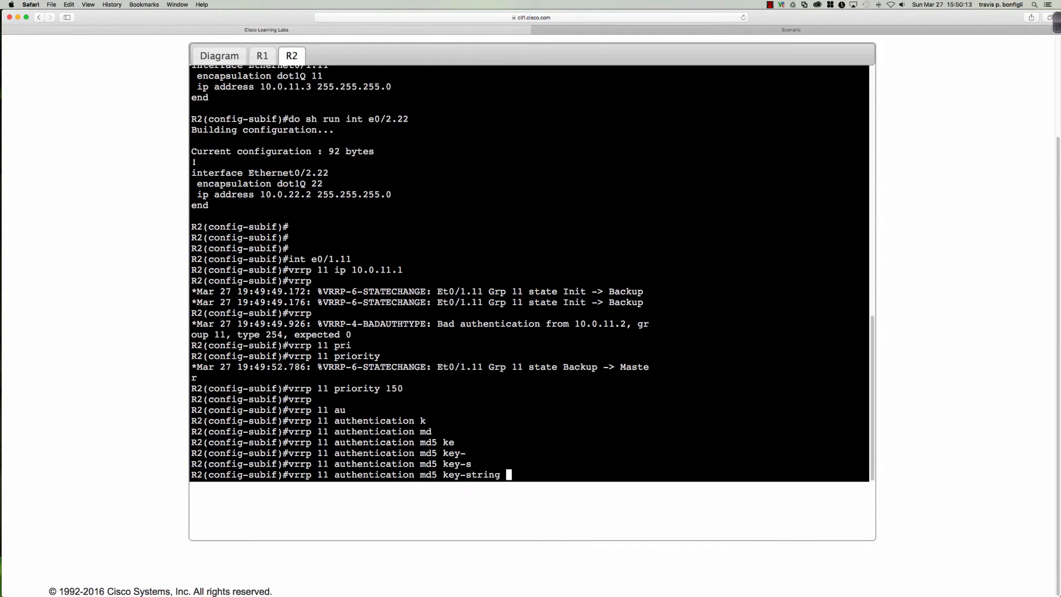
text(abc123)
key(Return)
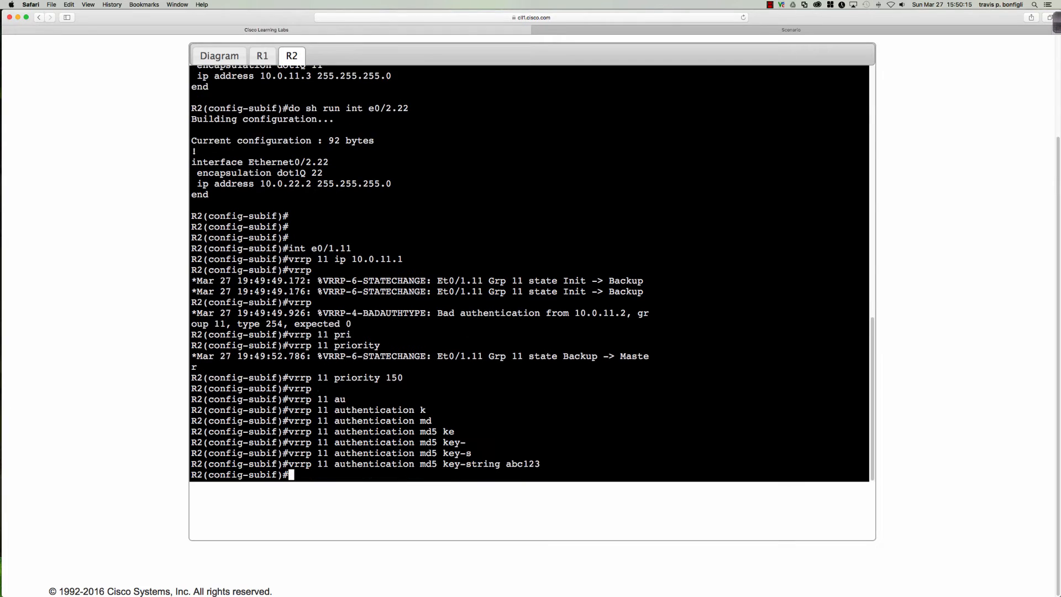
key(Return)
key(Return)
key(Return)
key(Return)
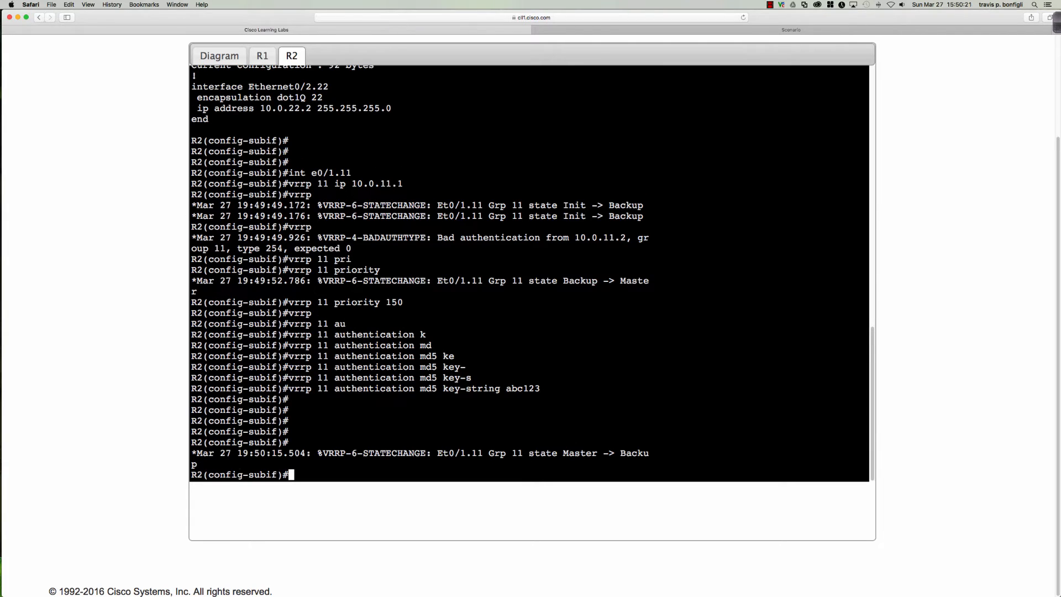
Check R2's VRRP brief showing group 11 as Backup at priority 150, then switch to R1's console
key(Return)
key(Return)
text(do sh)
text(rp bri)
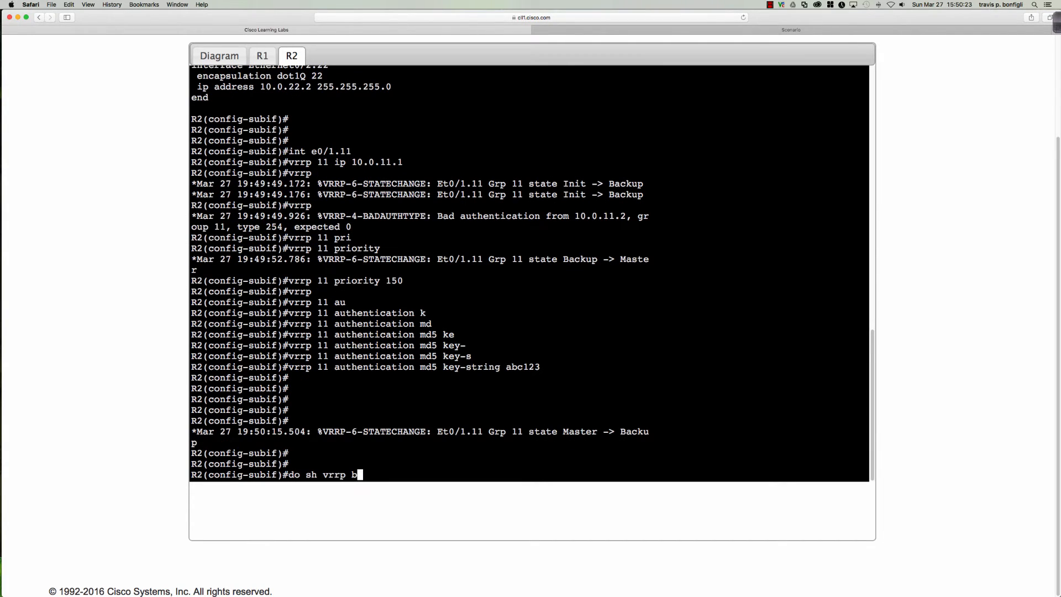
key(Return)
key(Return)
key(Return)
key(Return)
key(Return)
key(Return)
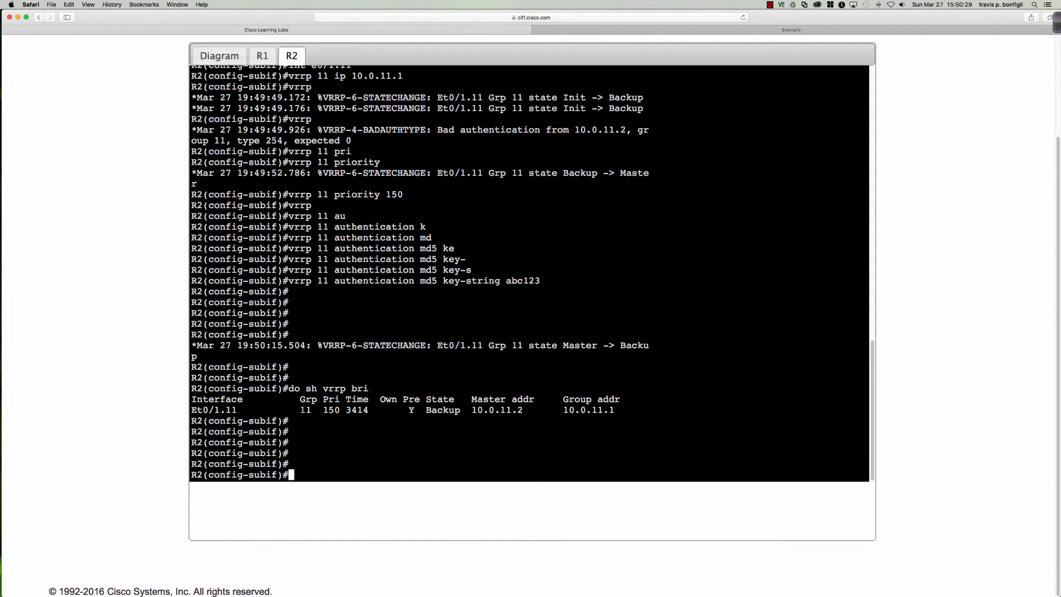
drag(300, 410, 460, 410)
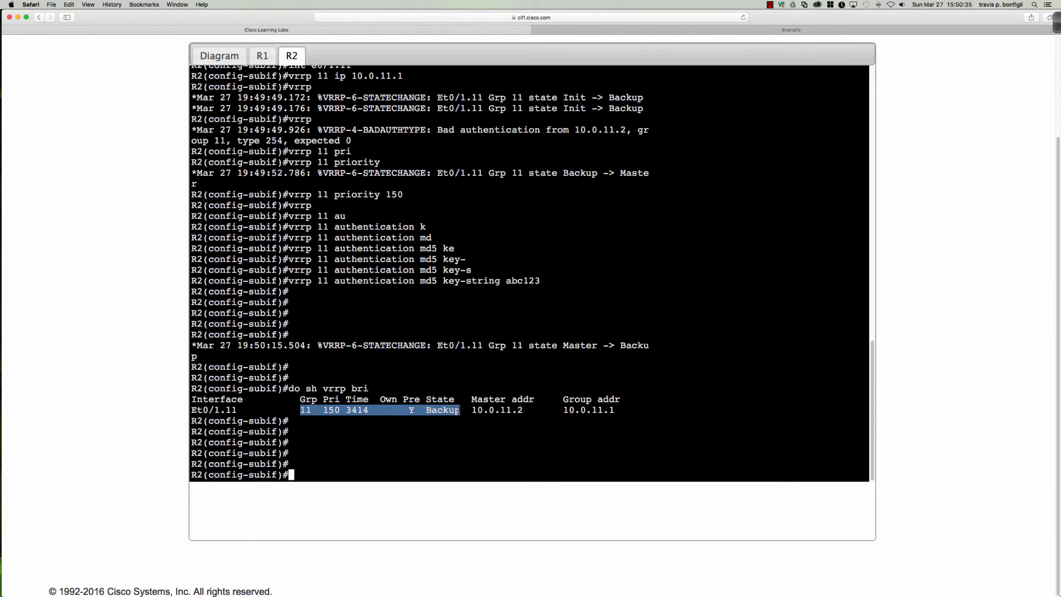
click(446, 410)
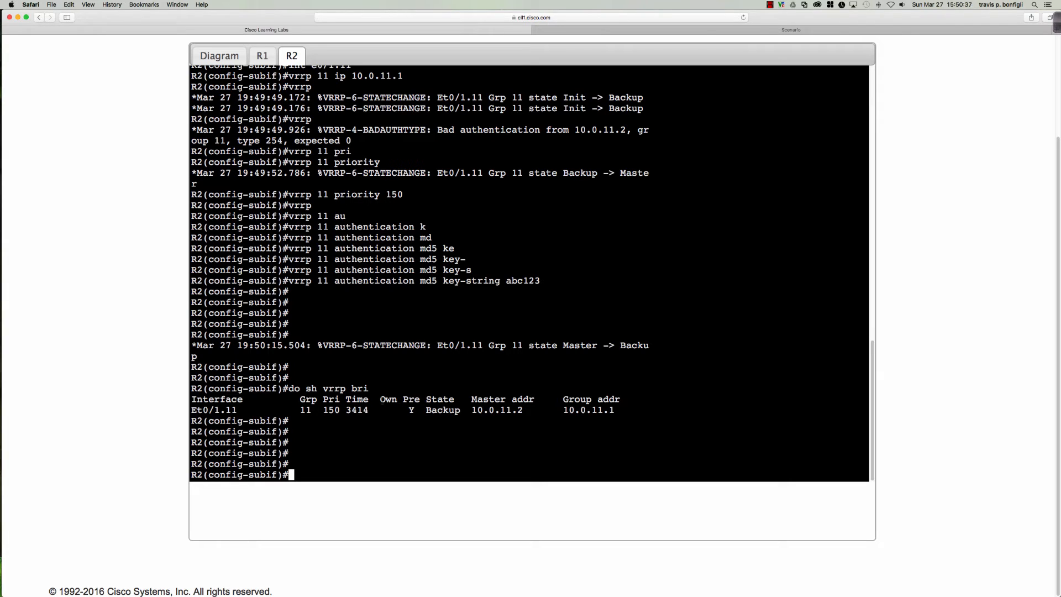
double_click(384, 399)
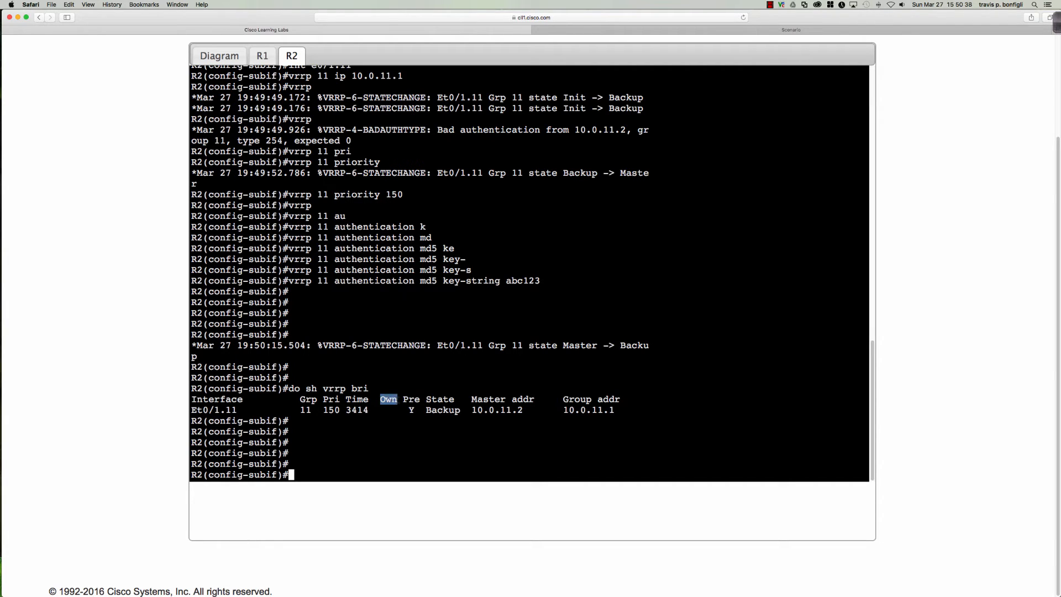
click(263, 56)
Run 'sh vrrp brief' on R1, confirming Master for group 11 (priority 200) and group 22 (priority 150)
key(Return)
key(Return)
key(Return)
key(Return)
key(Return)
key(Return)
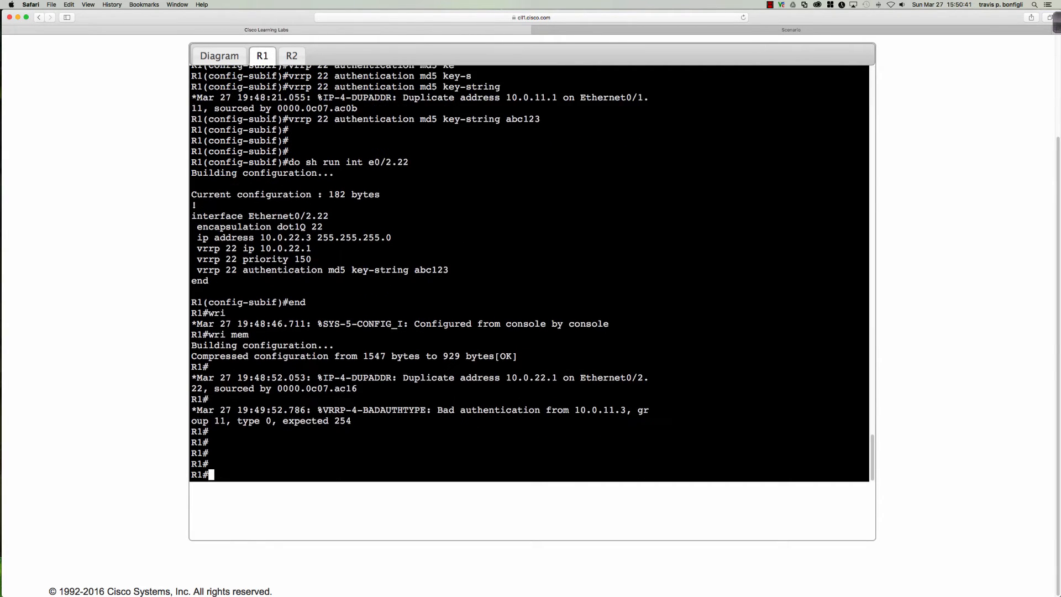
text(sh vrrp brp)
key(Return)
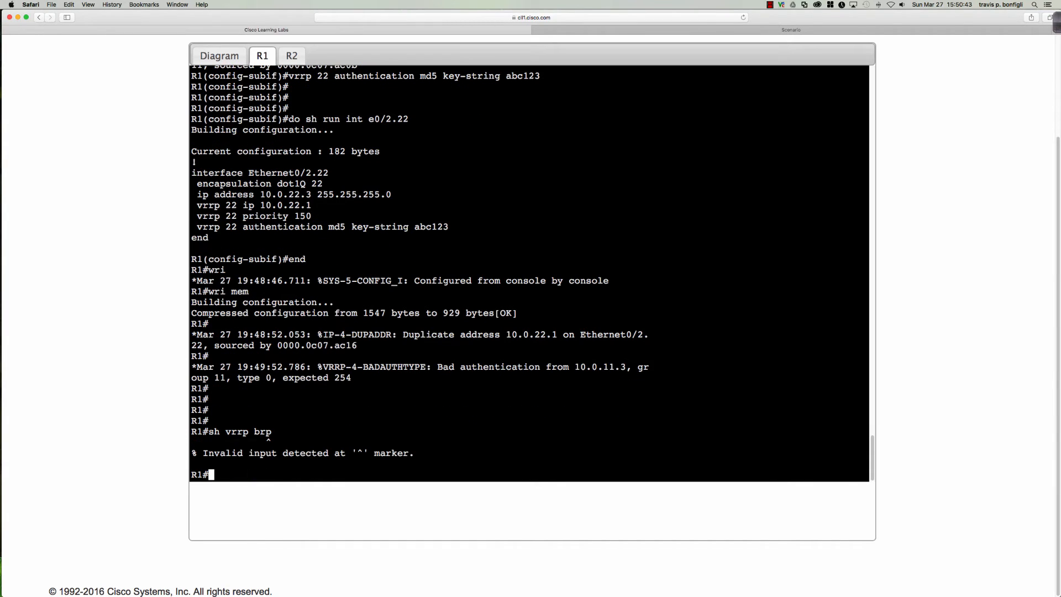
text(sh vrrp bri)
key(BackSpace)
key(BackSpace)
text(ri)
key(Tab)
key(Return)
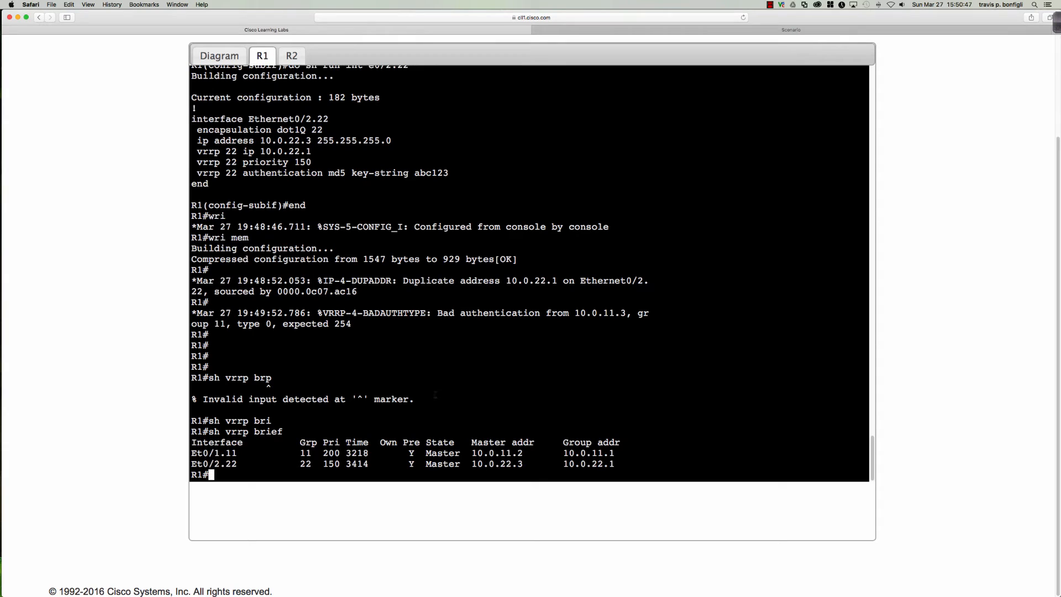
drag(378, 453, 399, 453)
On R2, list Ethernet0/1.11's running config showing VRRP 11 at 10.0.11.1, priority 150, MD5
click(292, 56)
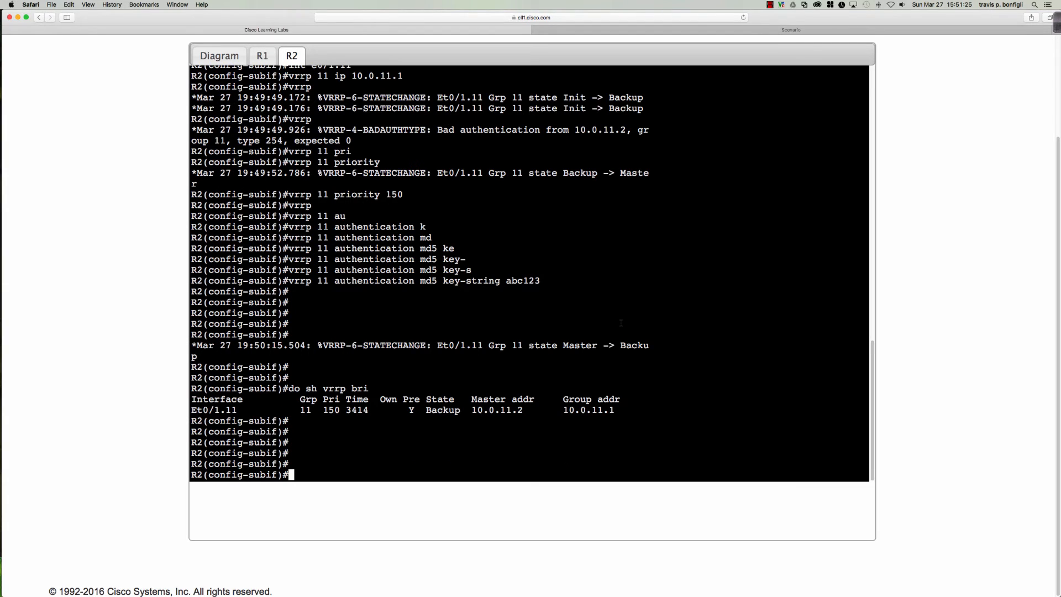
key(Return)
key(Return)
key(Return)
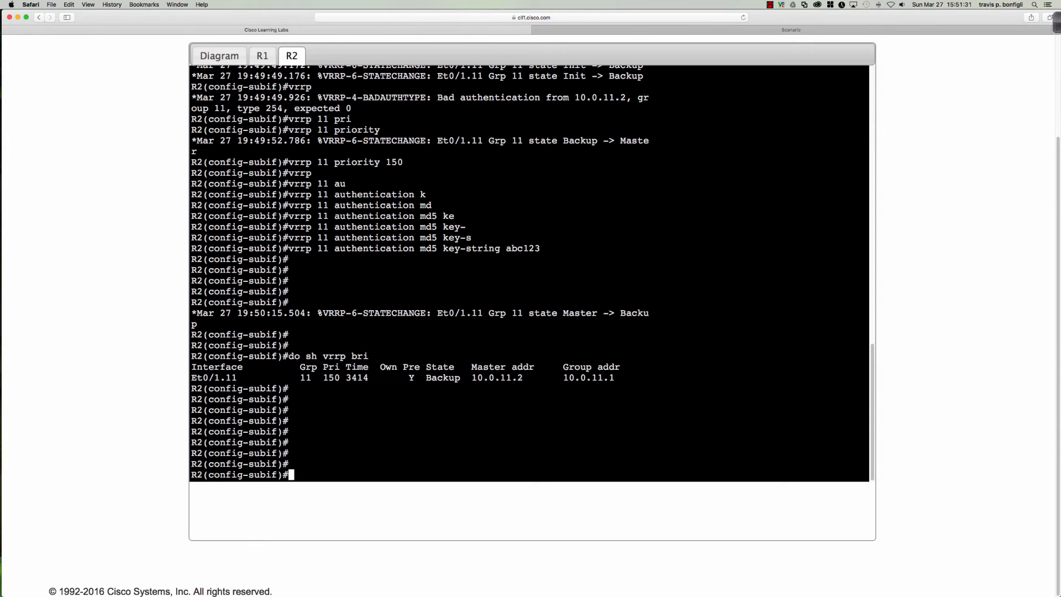
text(do sh run int e0/1.11)
key(Return)
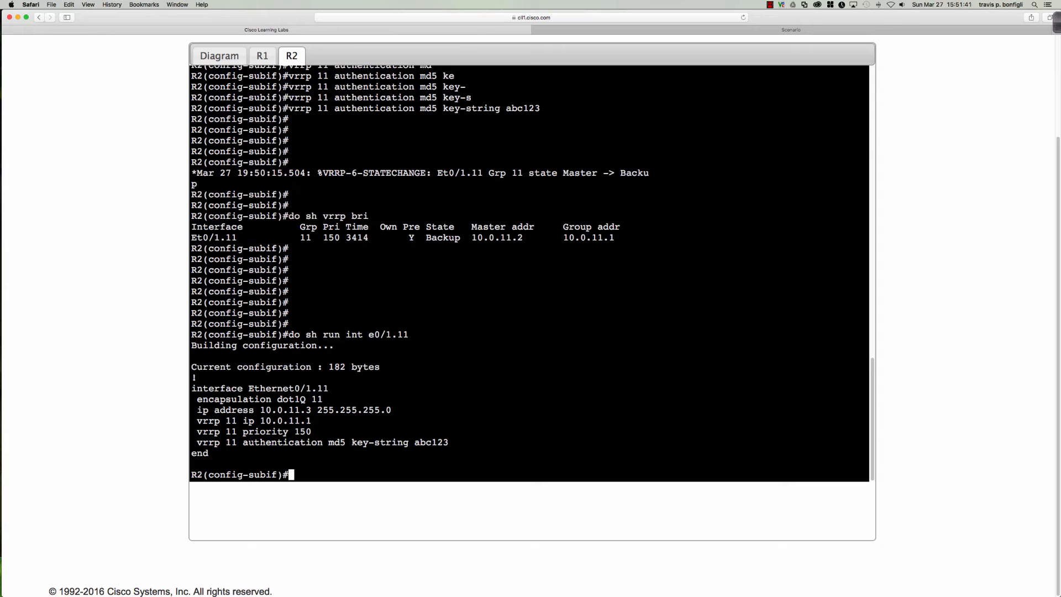
key(Return)
key(Return)
key(Return)
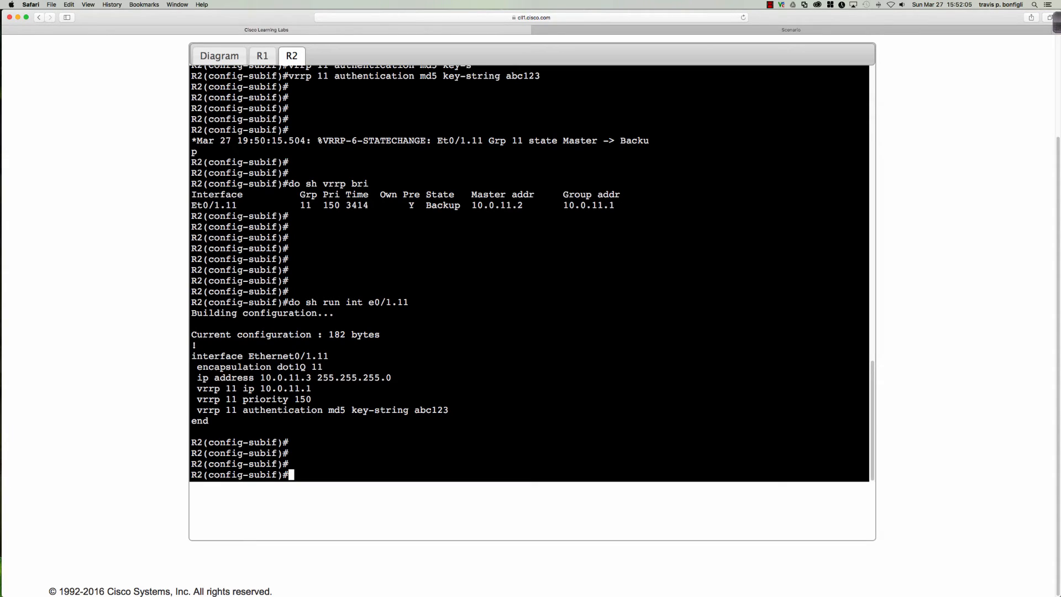
Configure VRRP group 22 on Ethernet0/2.22 with virtual IP 10.0.22.1 and priority 200
text(int e0/2.22)
key(Return)
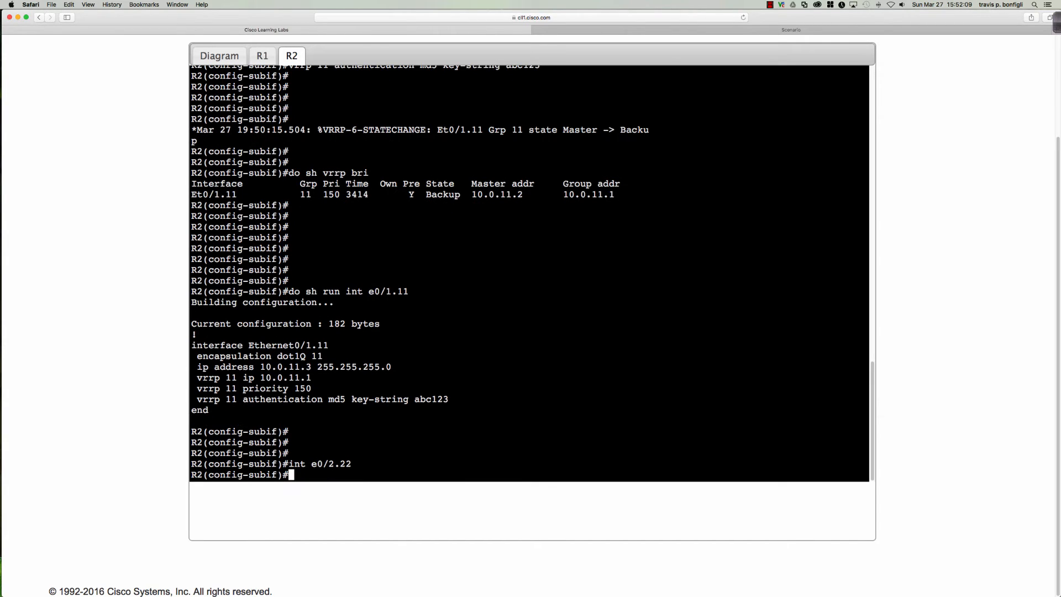
key(Return)
key(Return)
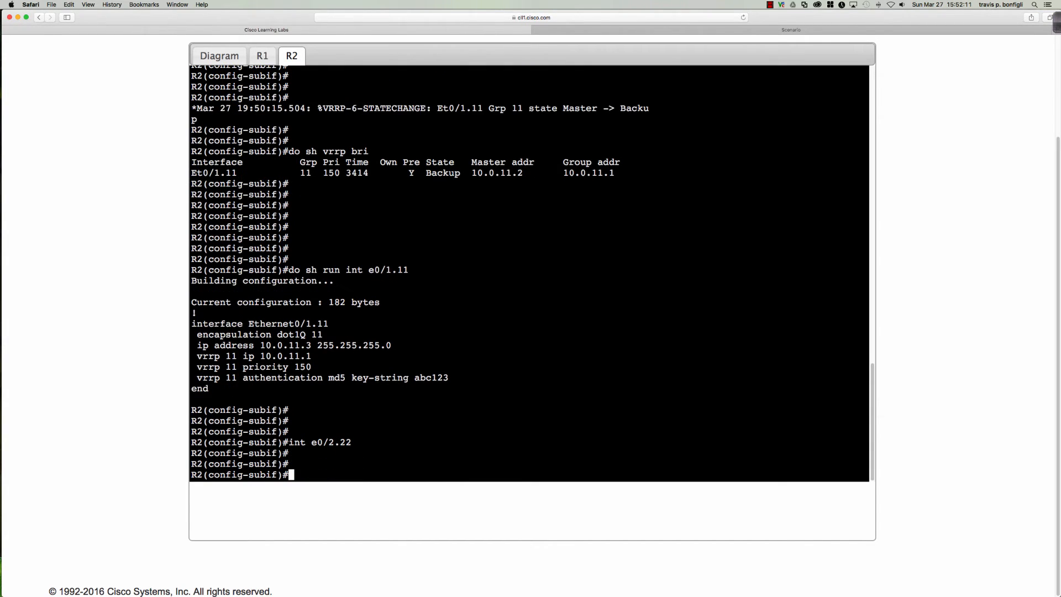
text(vrrp 22 ip 10.0.22.1)
key(Return)
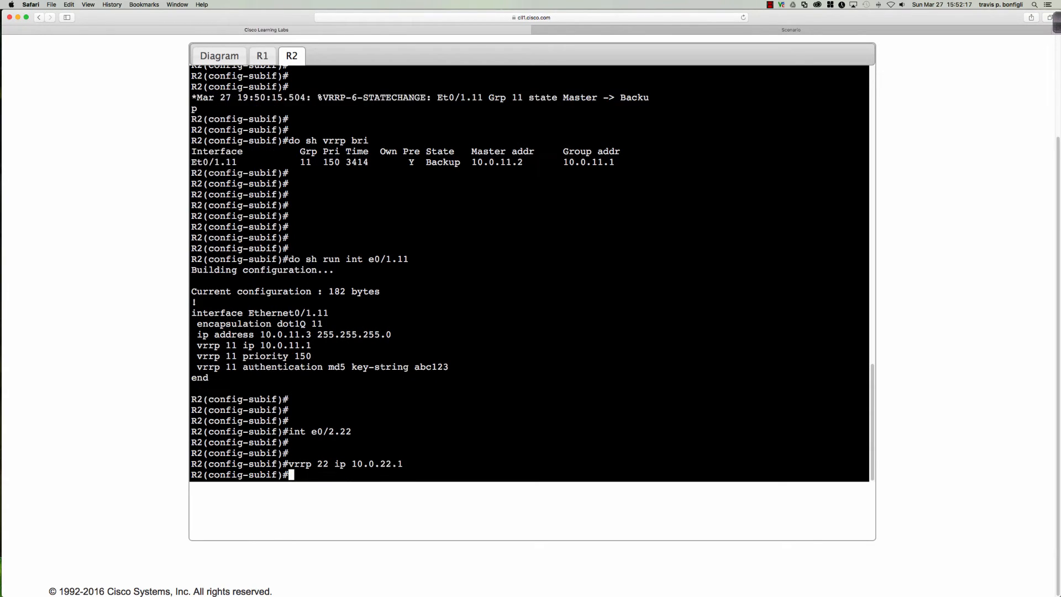
text(vrrp 22 pri)
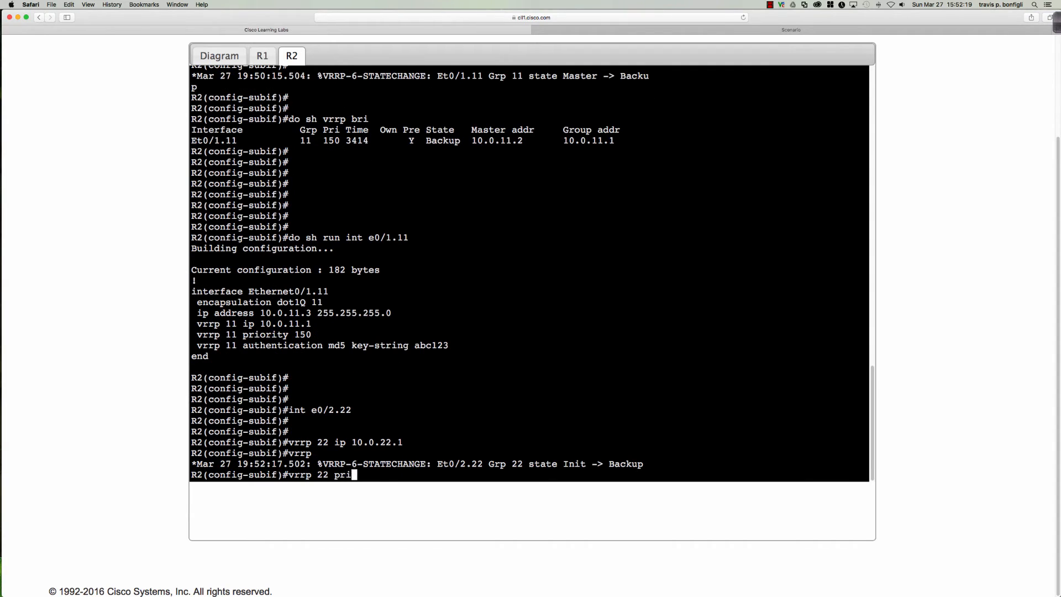
key(Tab)
text(200)
key(Return)
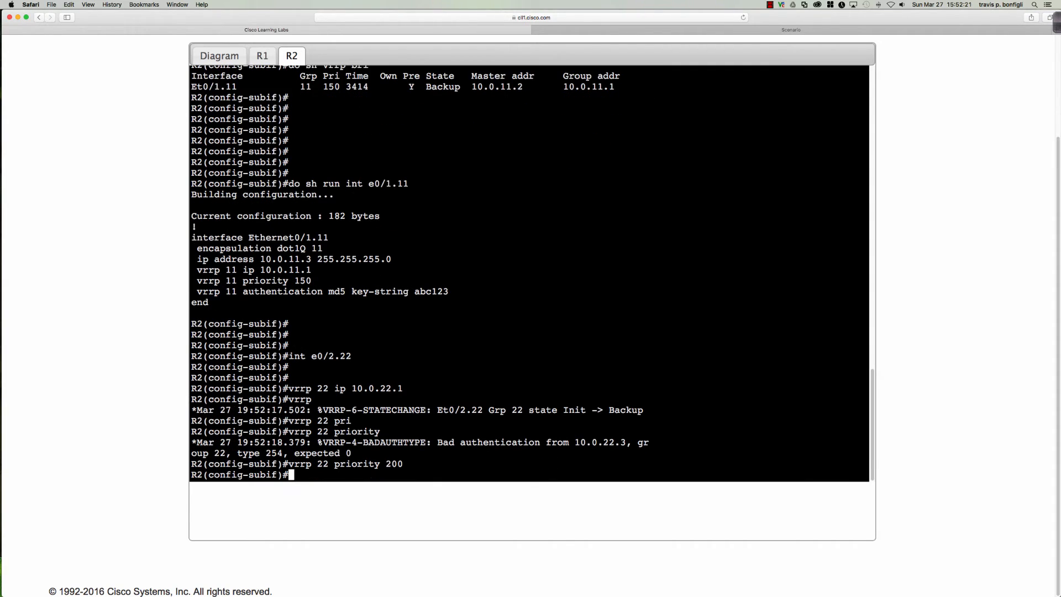
Add MD5 key-string authentication with the shared key to group 22 and exit the subinterface
text(vrrp )
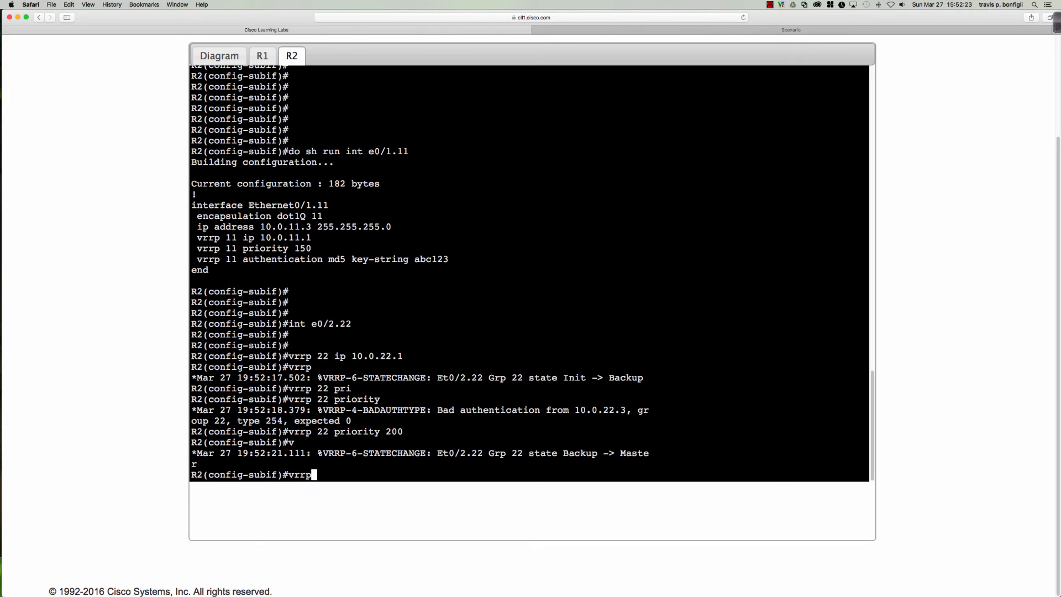
text(au)
key(Tab)
key(BackSpace)
key(BackSpace)
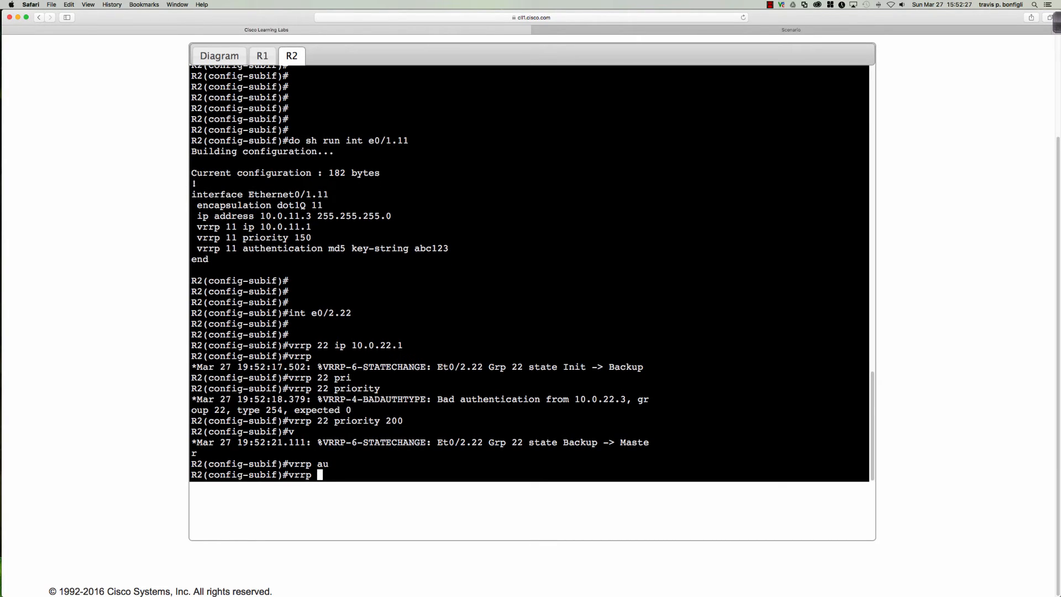
text(22 au)
key(Tab)
text(md)
key(Tab)
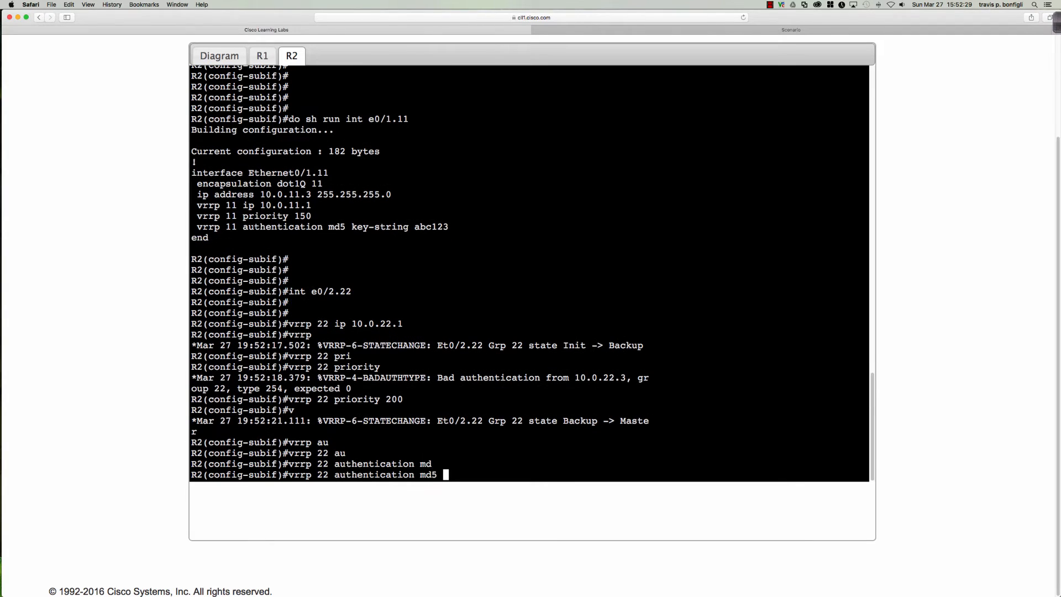
text(key)
key(Tab)
text(-s)
key(Tab)
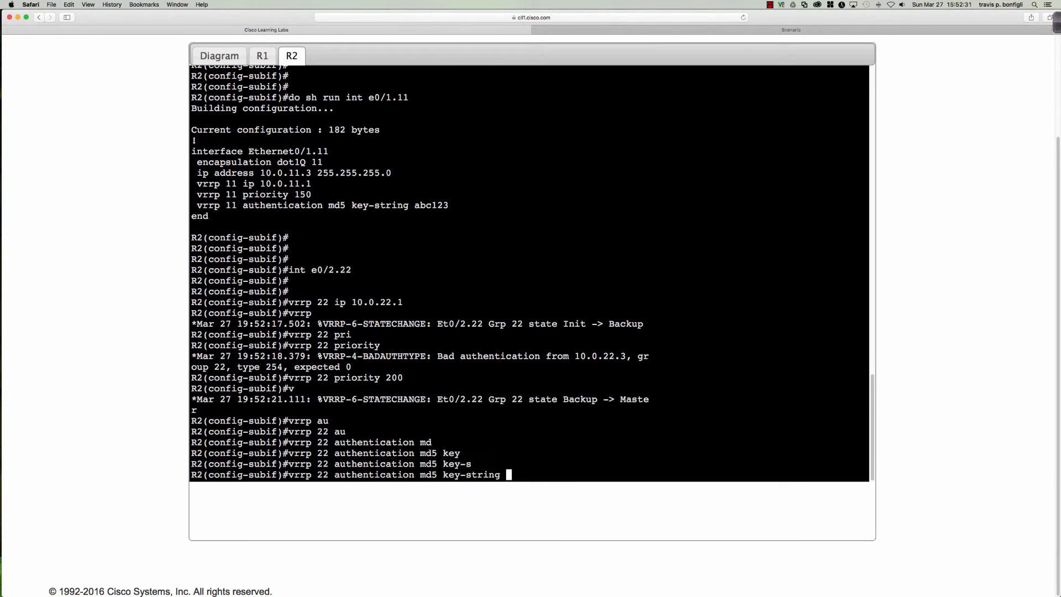
text(abc123)
key(Return)
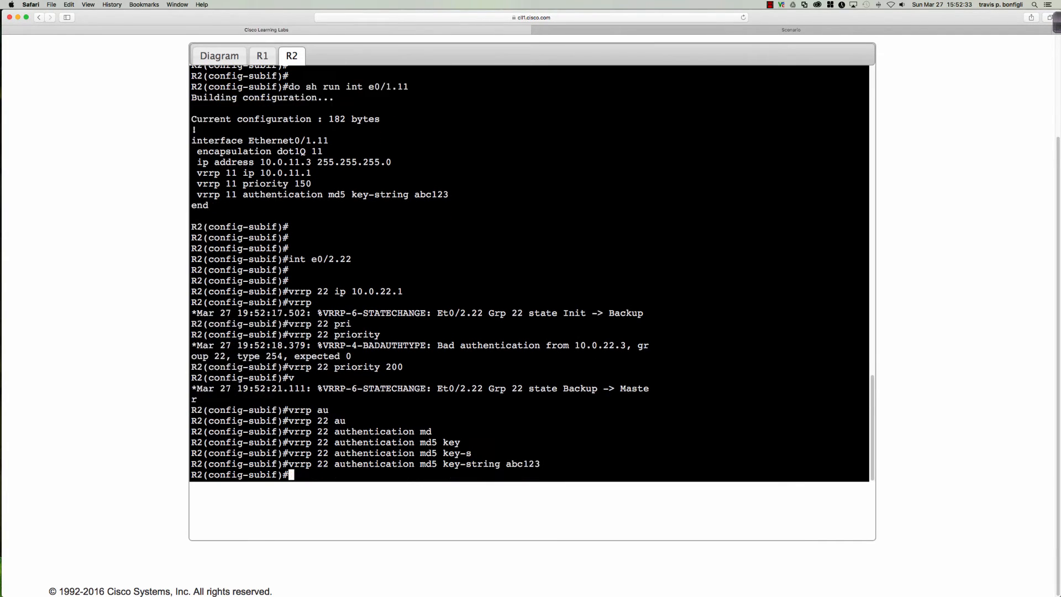
key(Return)
key(Return)
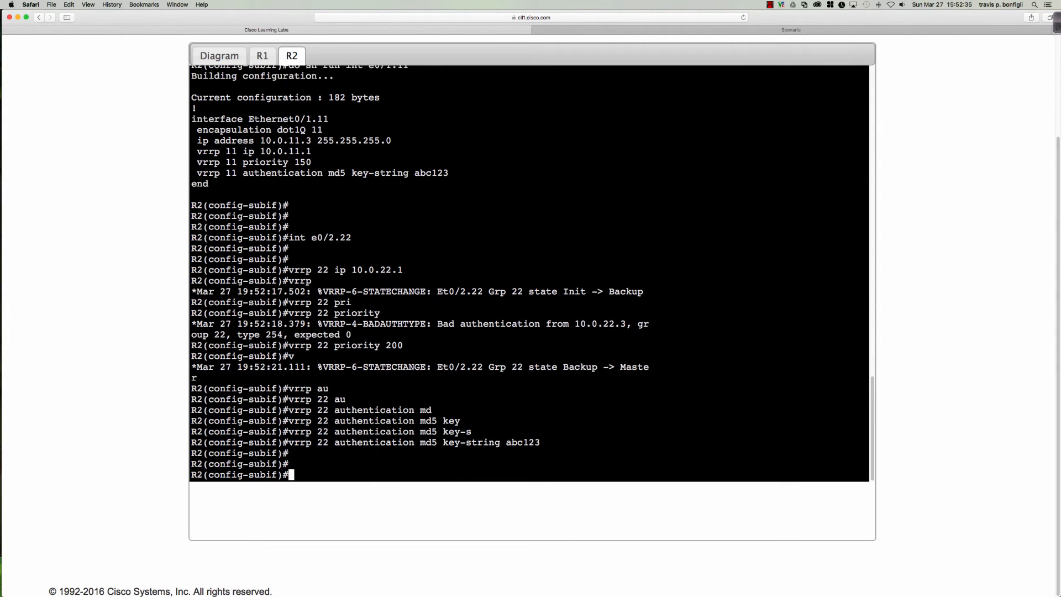
key(Return)
text(exit)
key(Return)
key(Return)
key(Return)
key(Return)
key(Return)
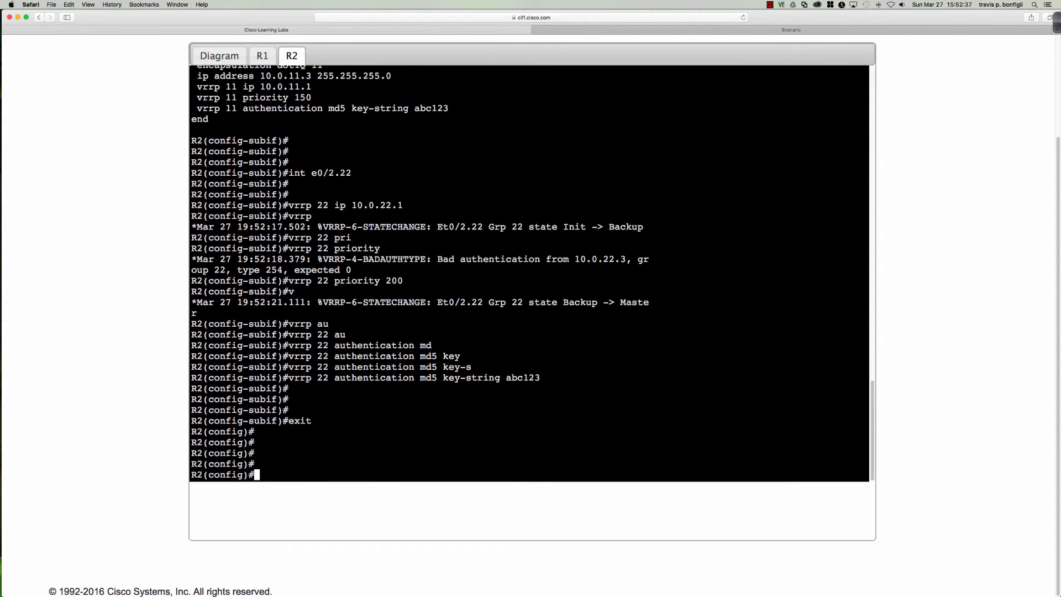
Create track object 22 on R2 following the Ethernet0/0 line-protocol state
text(tra)
key(Tab)
text(?c)
key(Tab)
text(?)
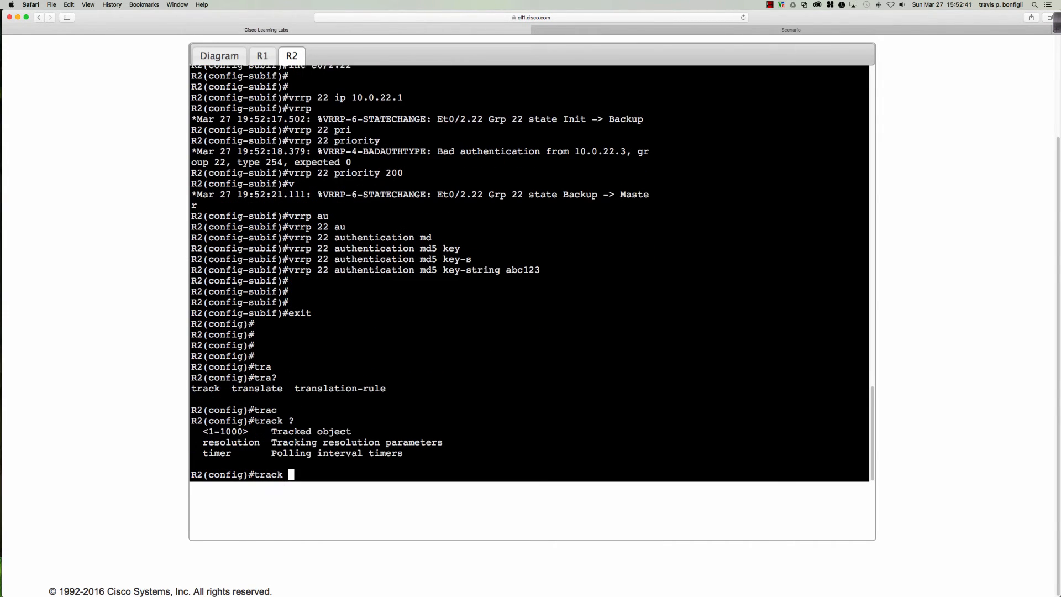
text(22 ?)
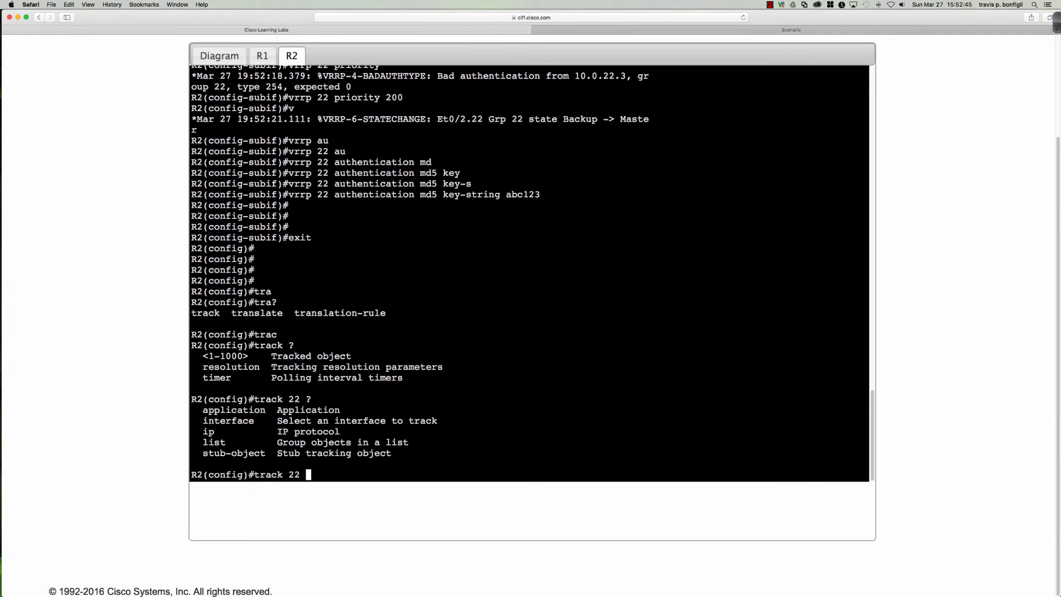
text(ine)
key(BackSpace)
text(t)
key(Tab)
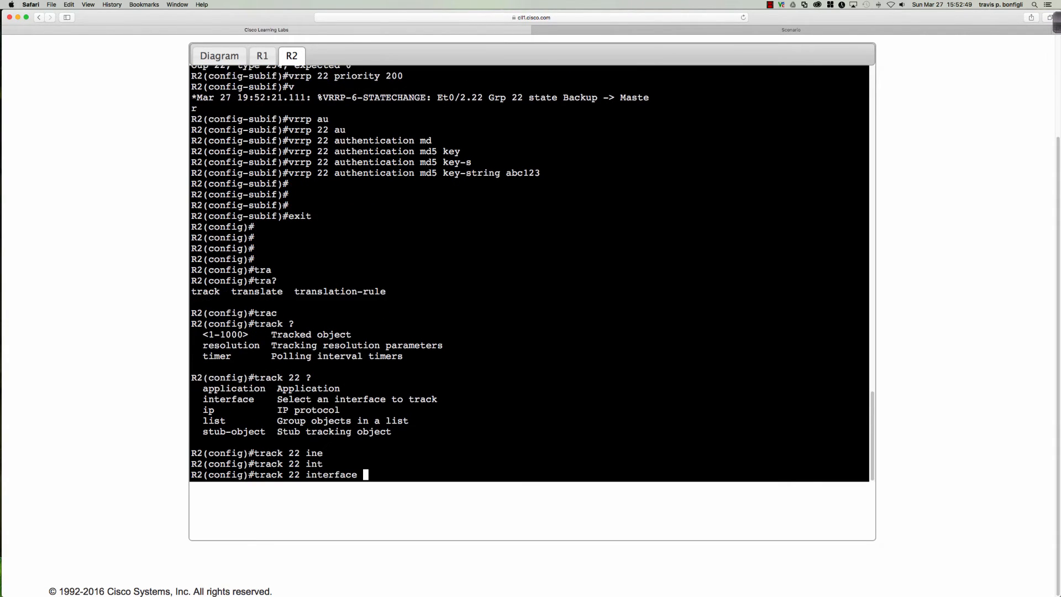
text(e0/0 ?)
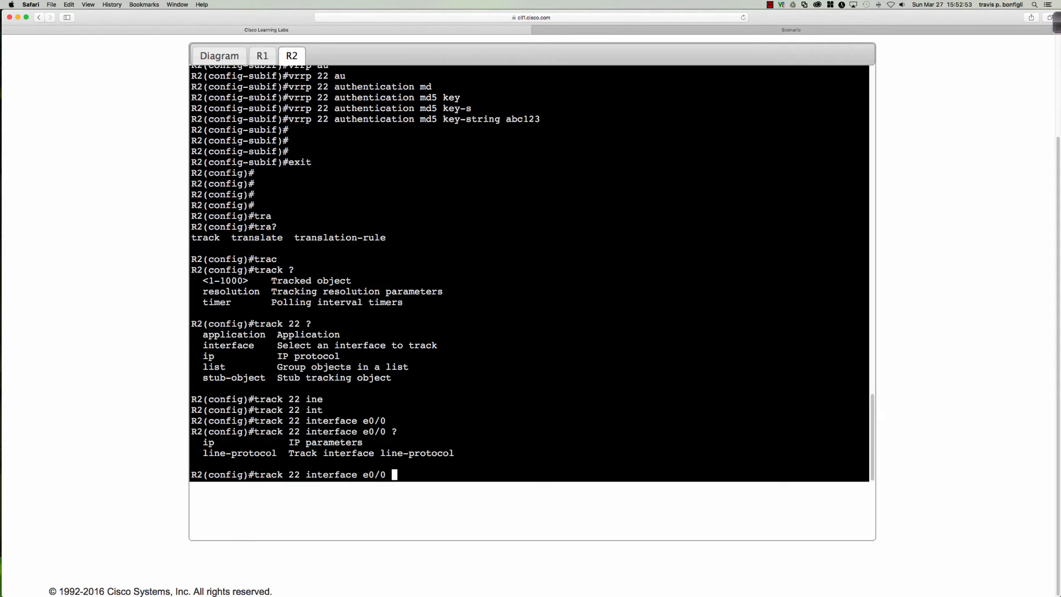
text(li)
key(Tab)
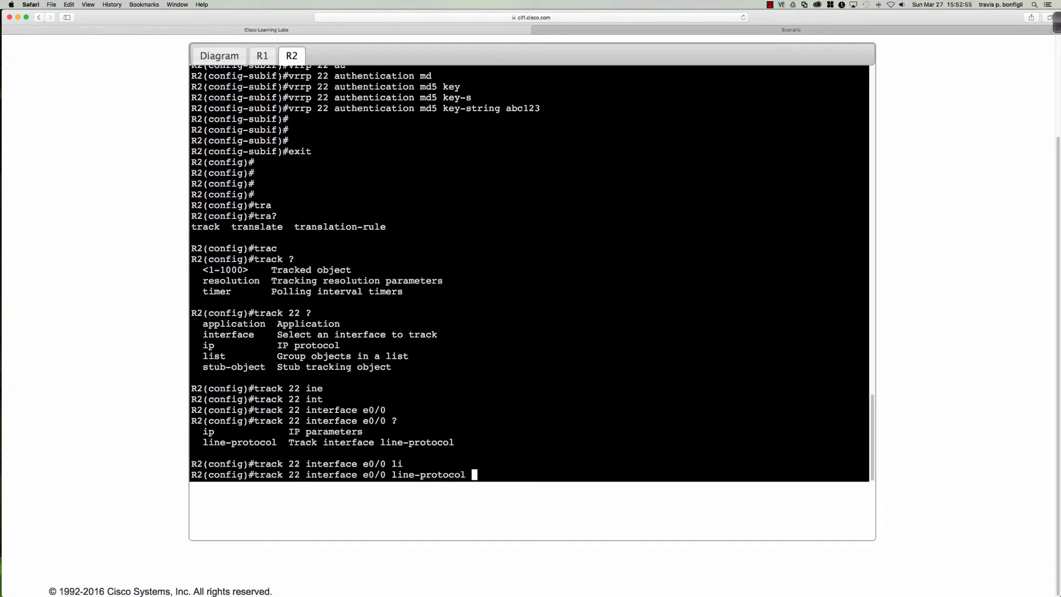
text(?)
key(Return)
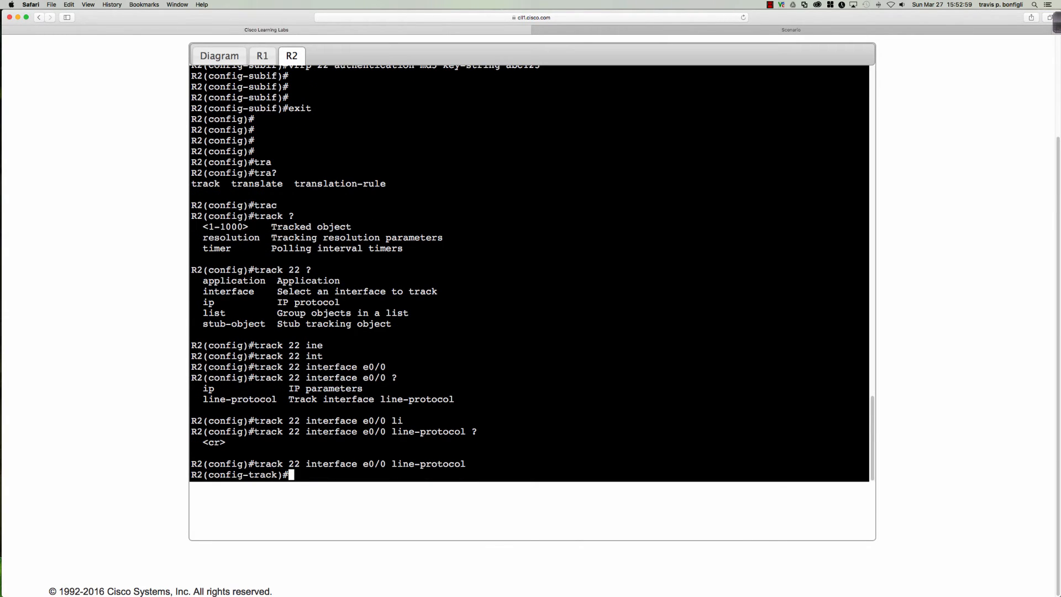
On subinterface e0/2.22, make VRRP group 22 track object 22 with a decrement of 51
text(int e0/2.22)
key(Return)
text(vrrp )
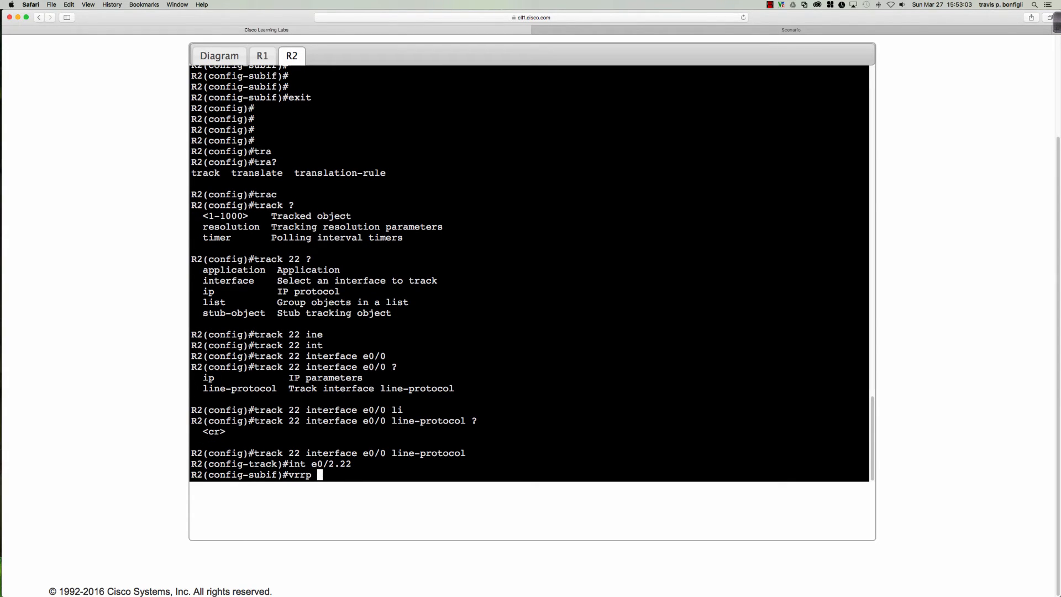
text(22 tr)
key(Tab)
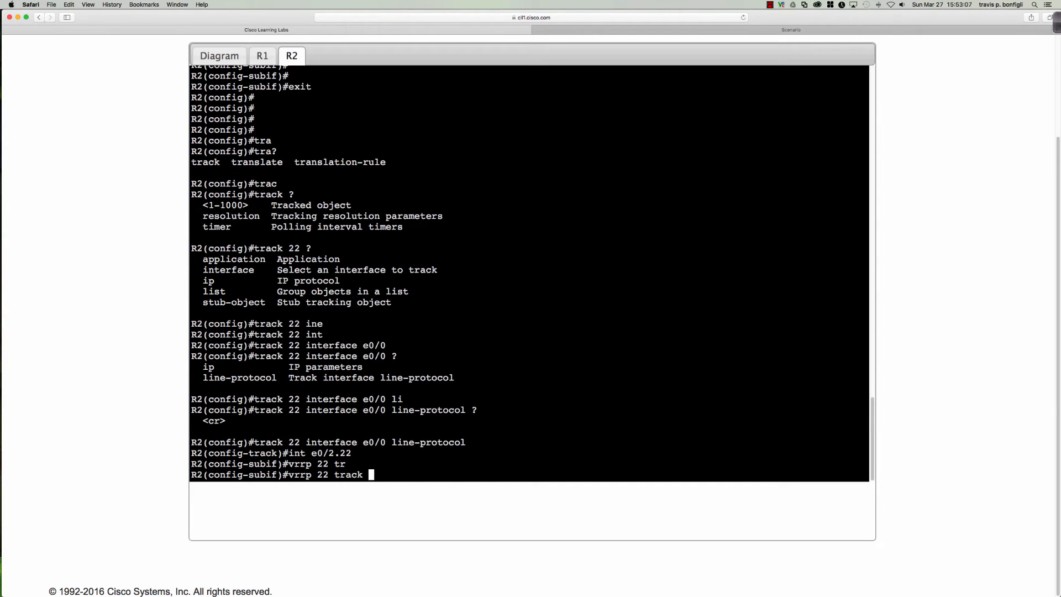
text(22 ?)
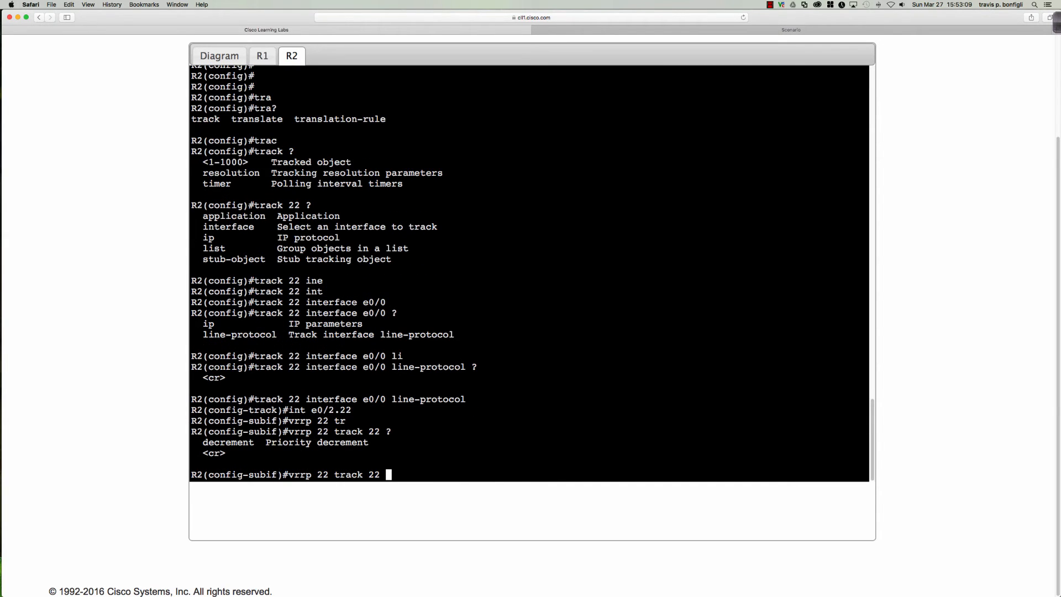
text(de)
key(Tab)
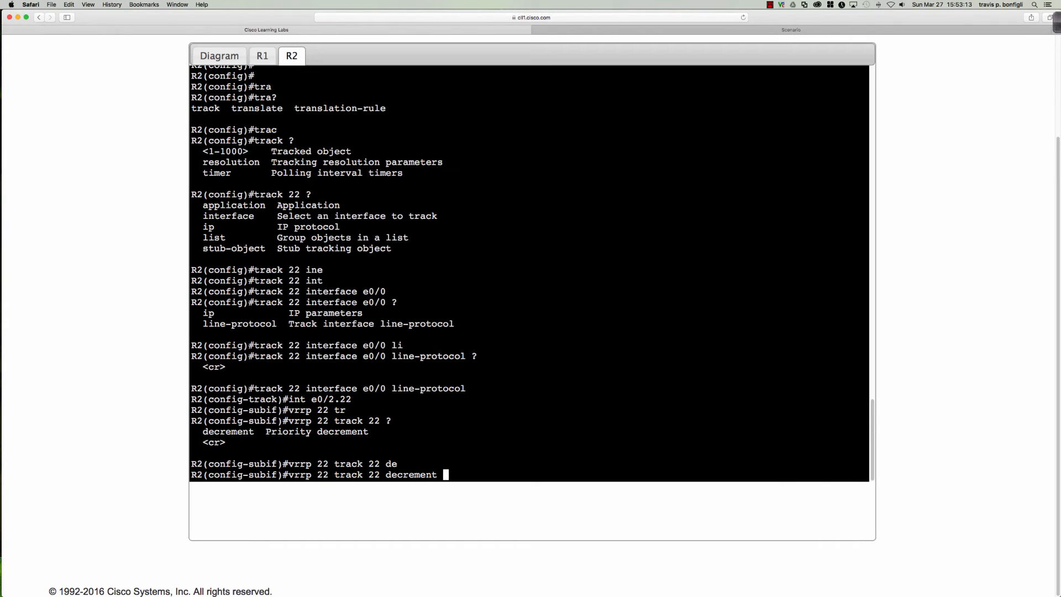
text(51)
key(Return)
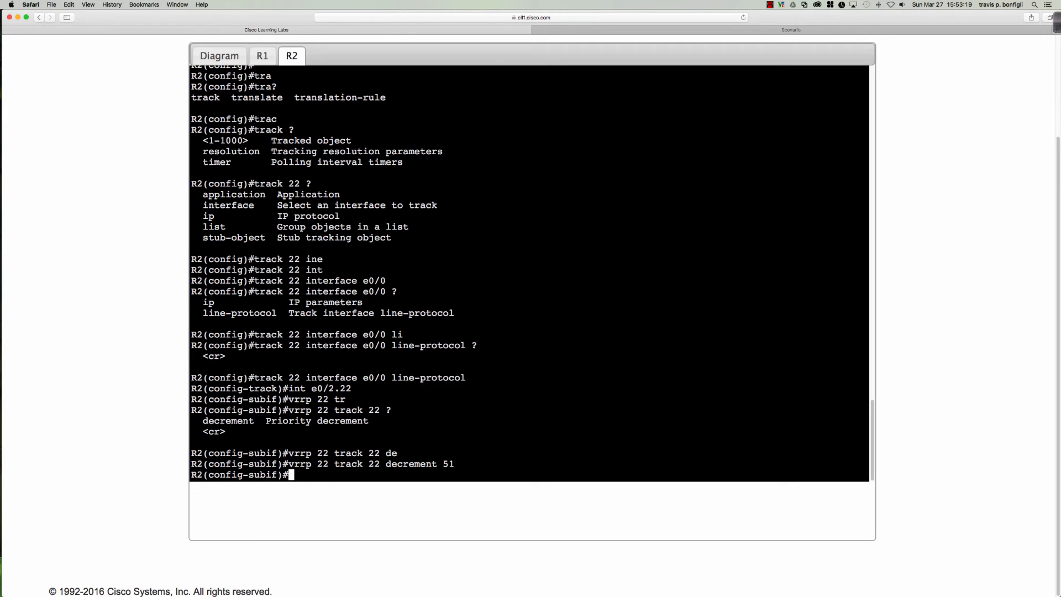
key(Return)
key(Return)
key(Return)
Show R2's e0/2.22 running config and VRRP brief, highlighting both group rows
text(do sh run )
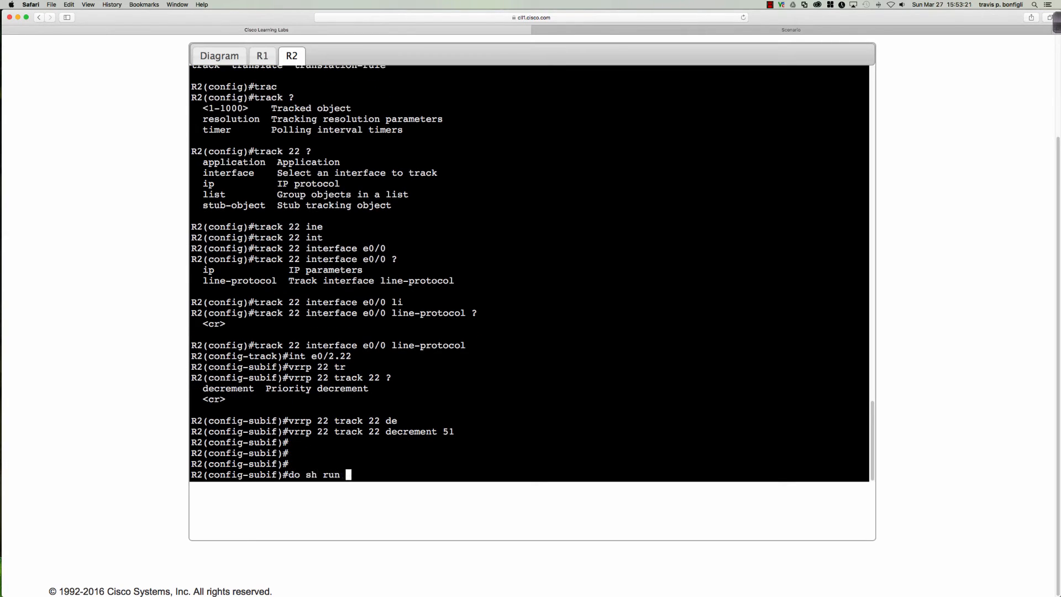
text(int e0/2.22)
key(Return)
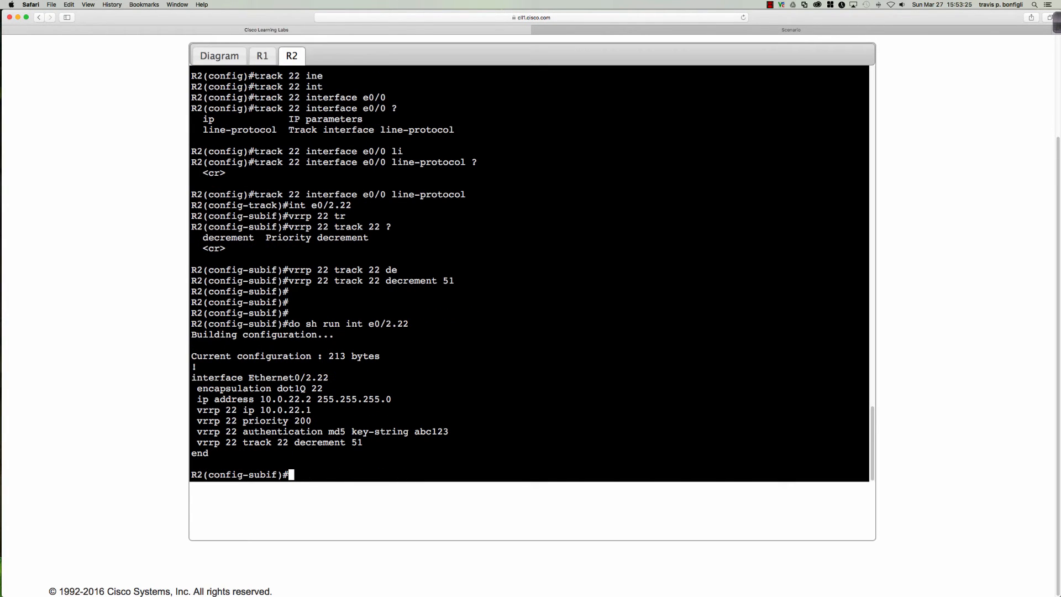
key(Return)
key(Return)
key(Return)
key(Return)
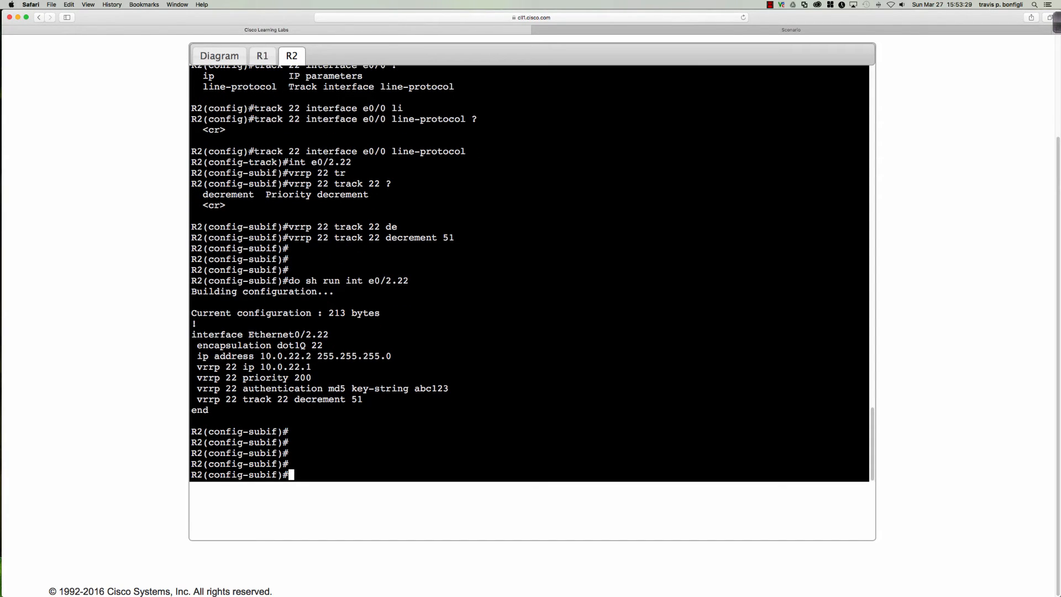
text(do sh vrrp bri)
key(Return)
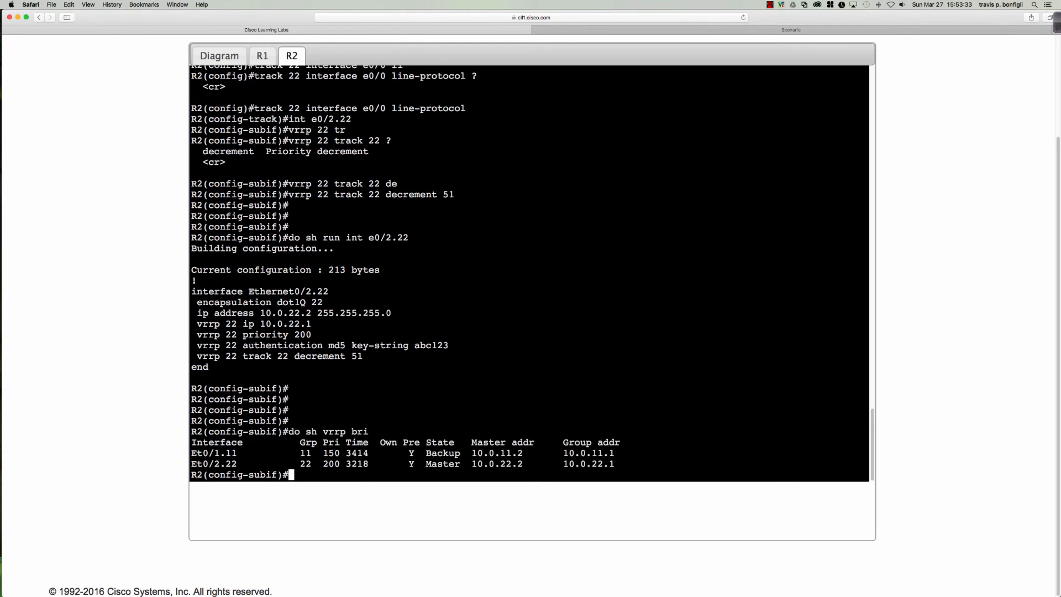
key(Return)
key(Return)
key(Return)
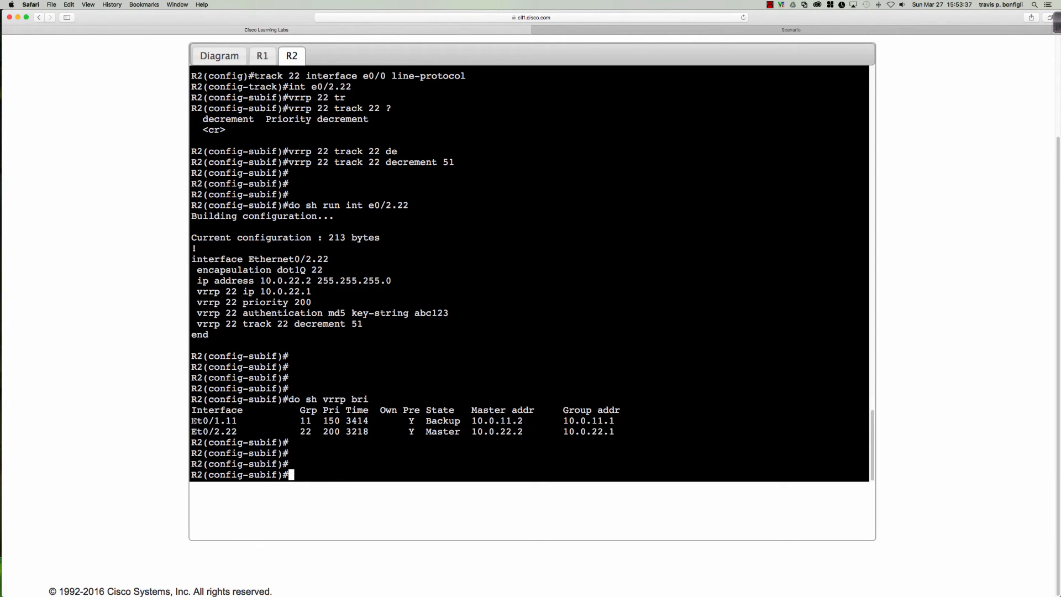
drag(193, 421, 611, 431)
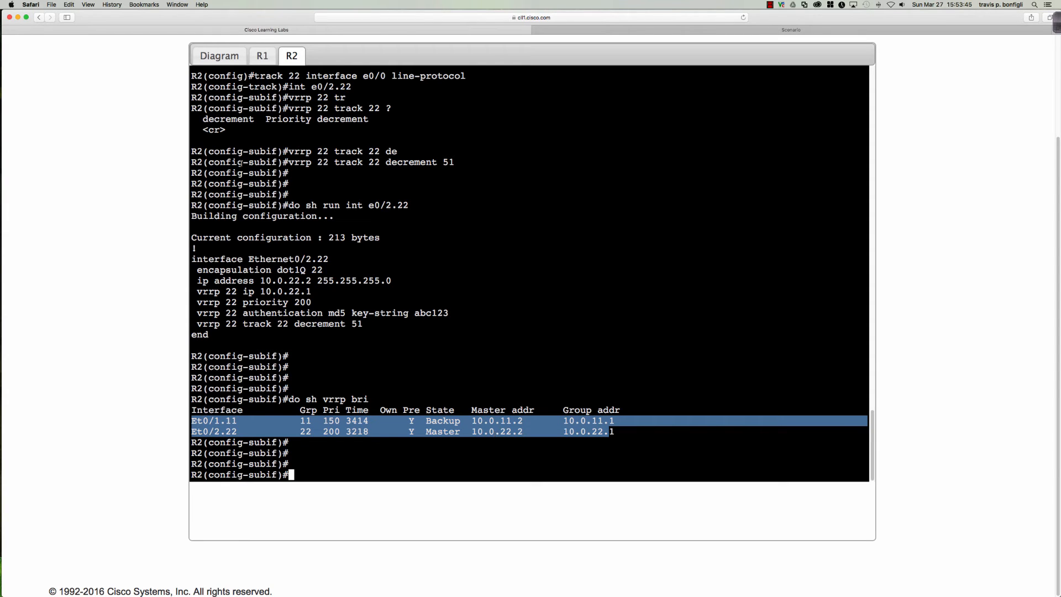
Run 'sh vrrp bri' on R1 to confirm it is Backup for group 22, then return to the diagram
click(213, 57)
click(263, 56)
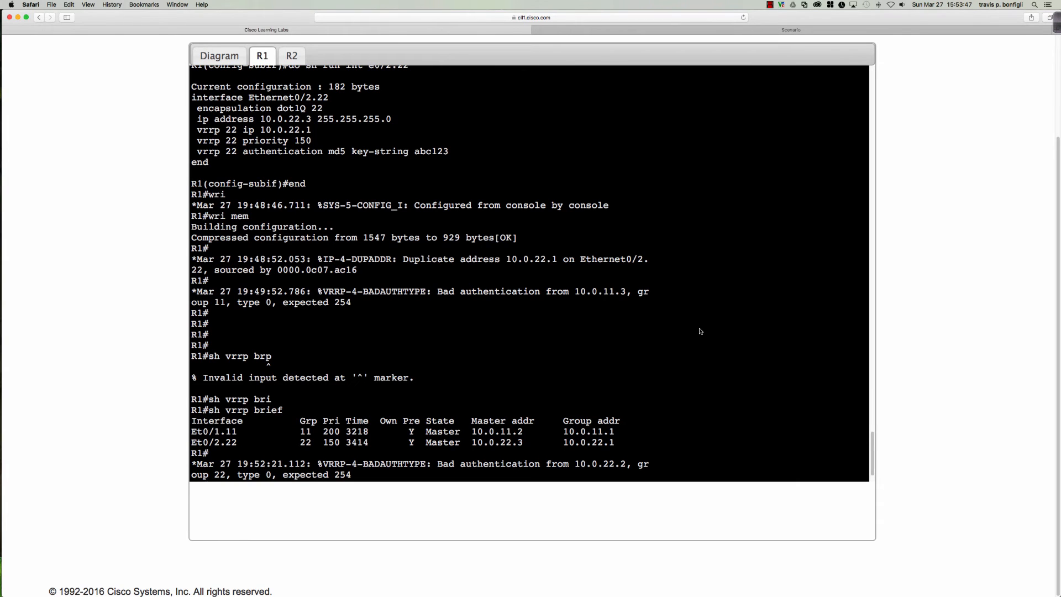
key(Return)
key(Return)
key(Return)
key(Return)
key(Return)
key(Return)
key(Return)
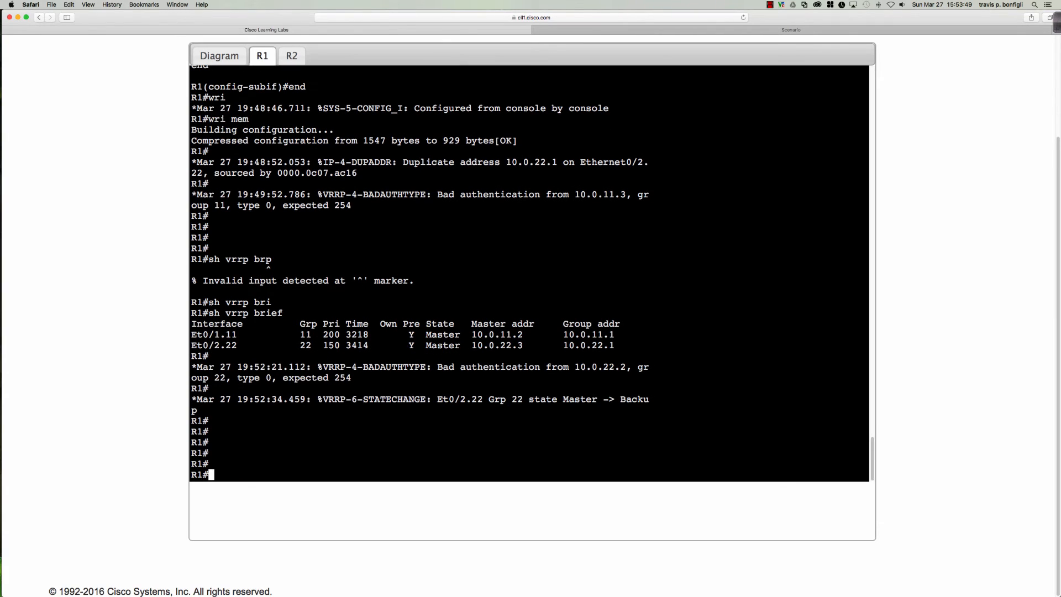
text(sh vrrp bri)
key(Return)
key(Return)
key(Return)
key(Return)
key(Return)
key(Return)
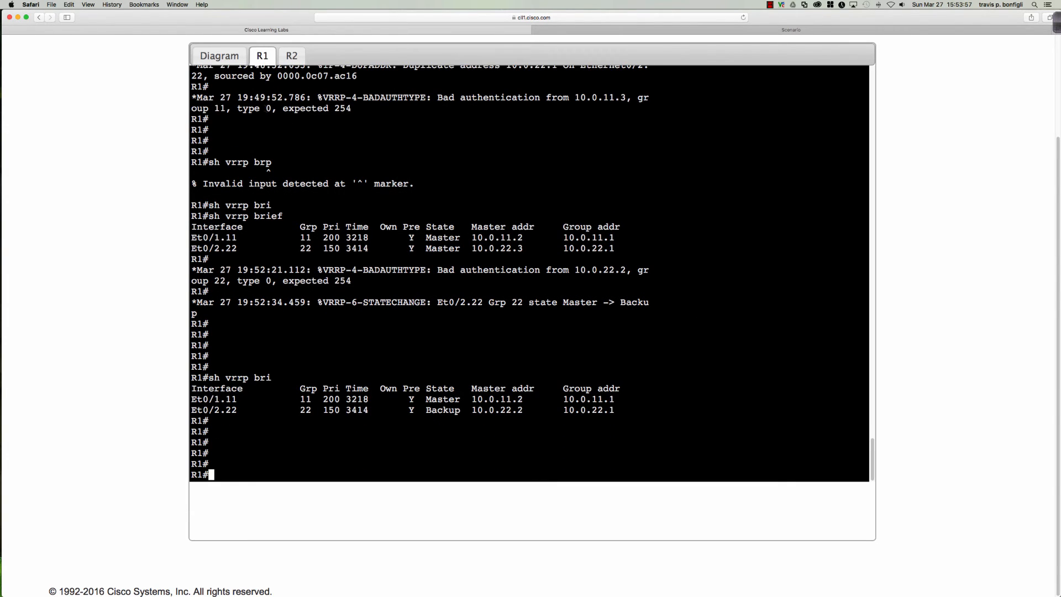
click(216, 53)
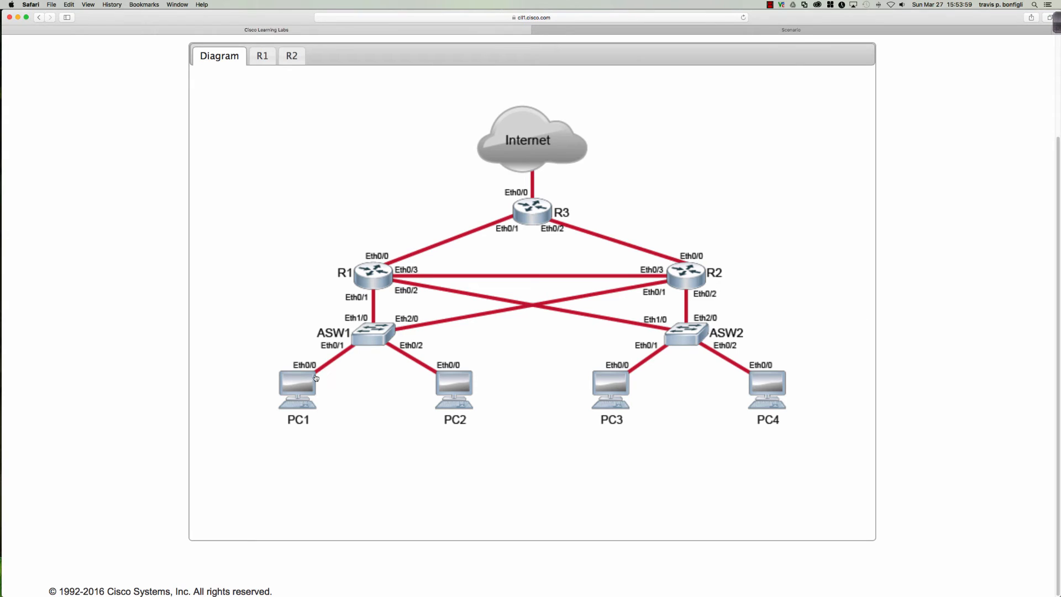
On PC1's console, enter enable mode and ping 209.165.201.225 successfully
double_click(300, 386)
key(Return)
key(Return)
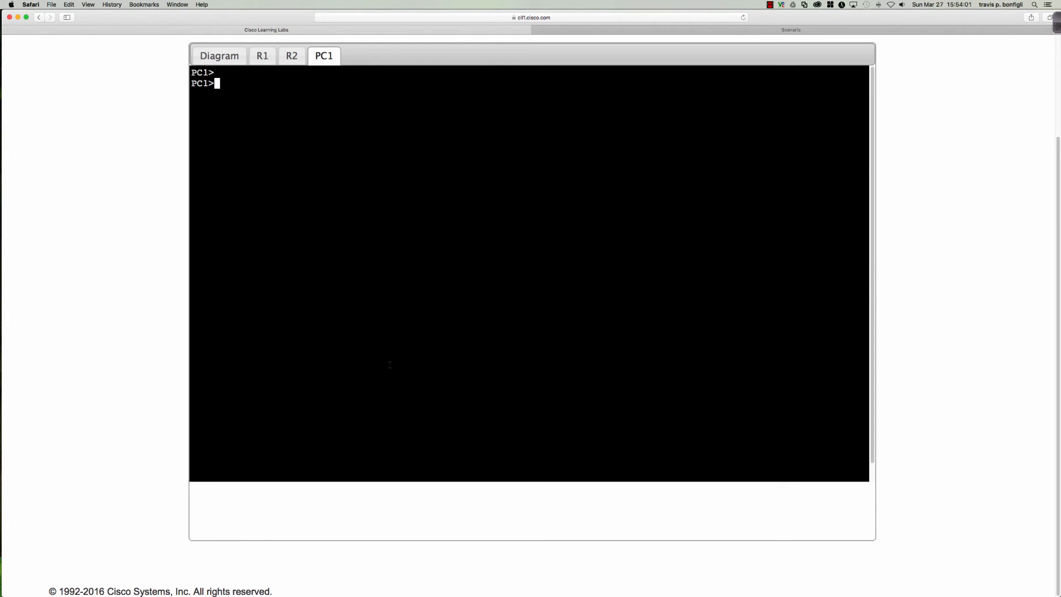
click(552, 29)
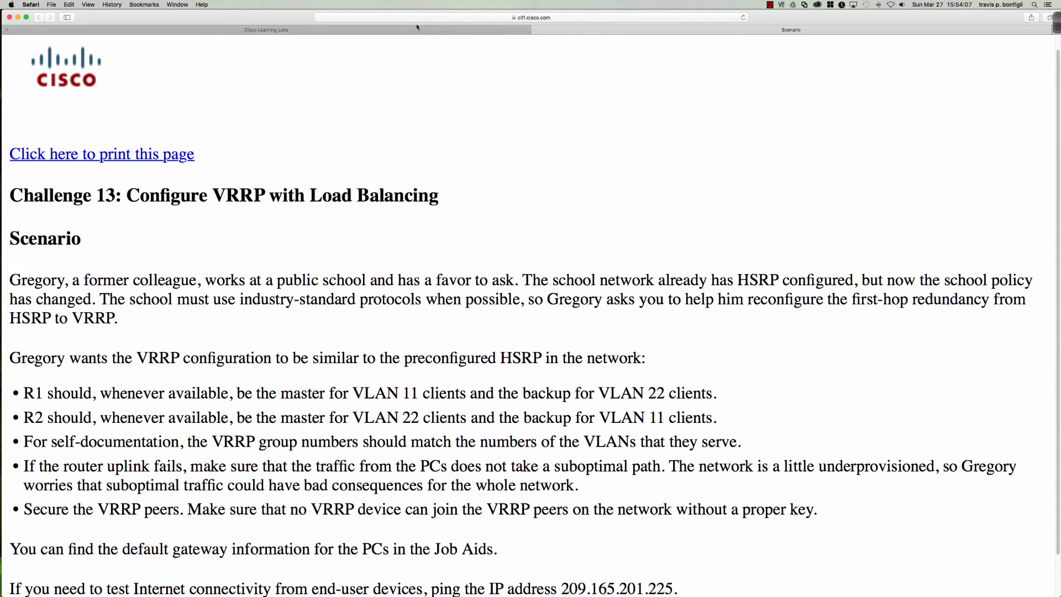
click(400, 29)
text(en)
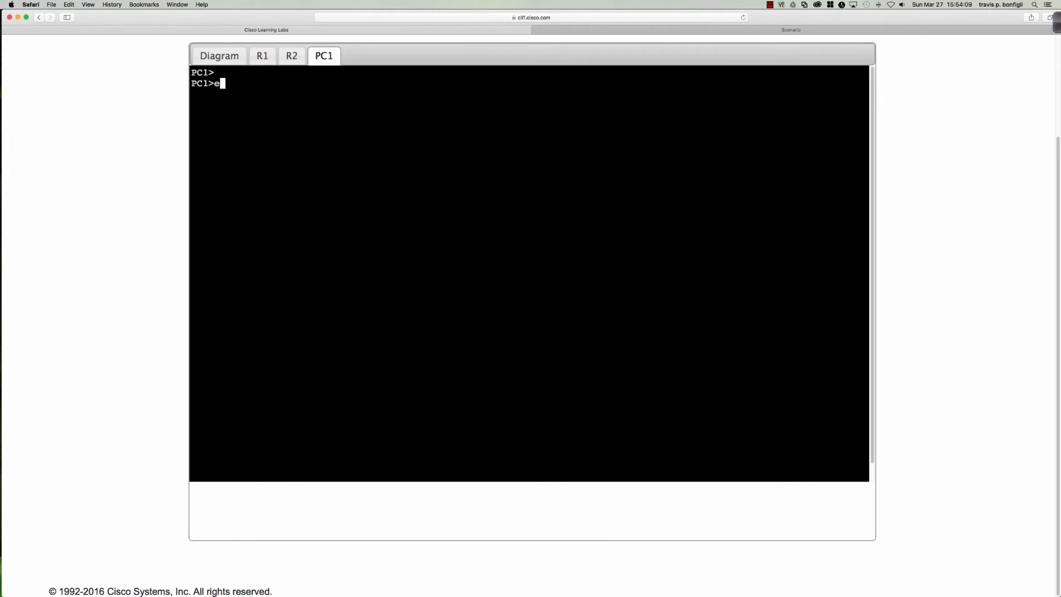
key(Return)
key(Return)
key(Return)
key(Return)
key(Return)
key(Return)
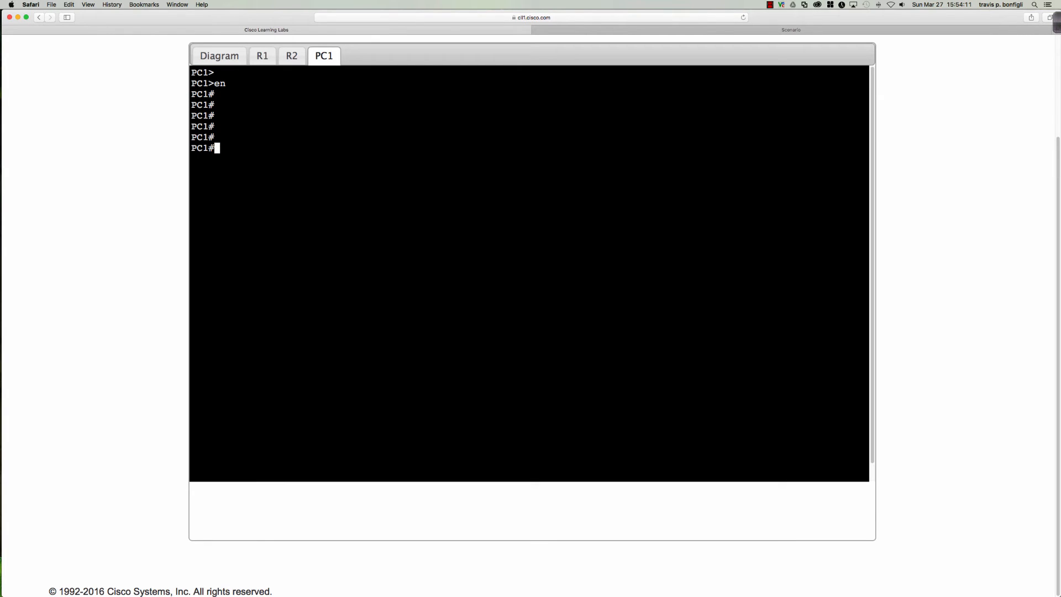
text(ping 209.165.201.225)
key(Return)
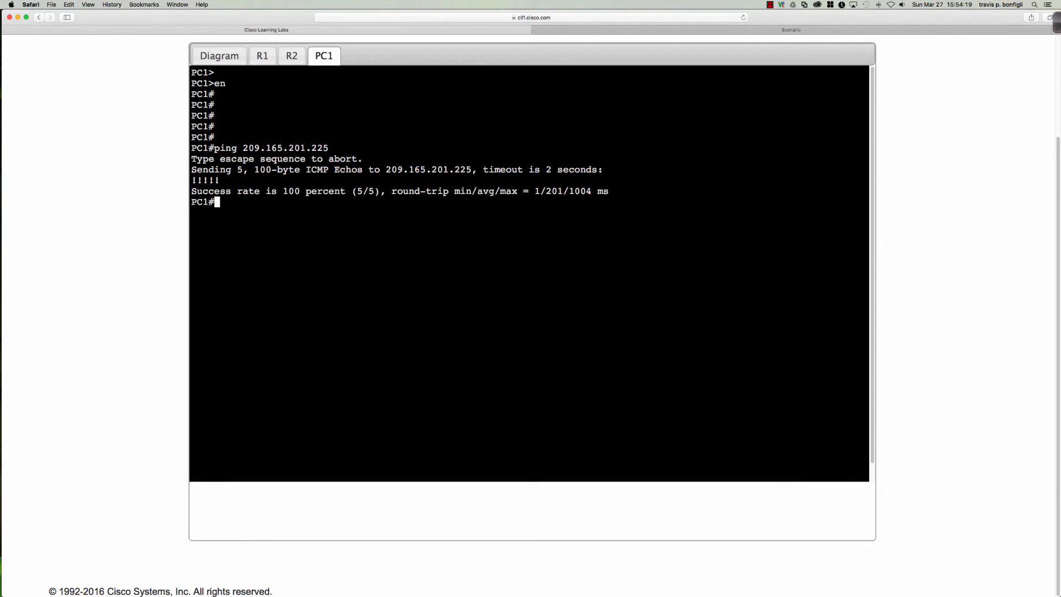
Prepare a 'repeat 10000' ping to the same address on PC1, then bring up R1
key(Up)
text(repeat )
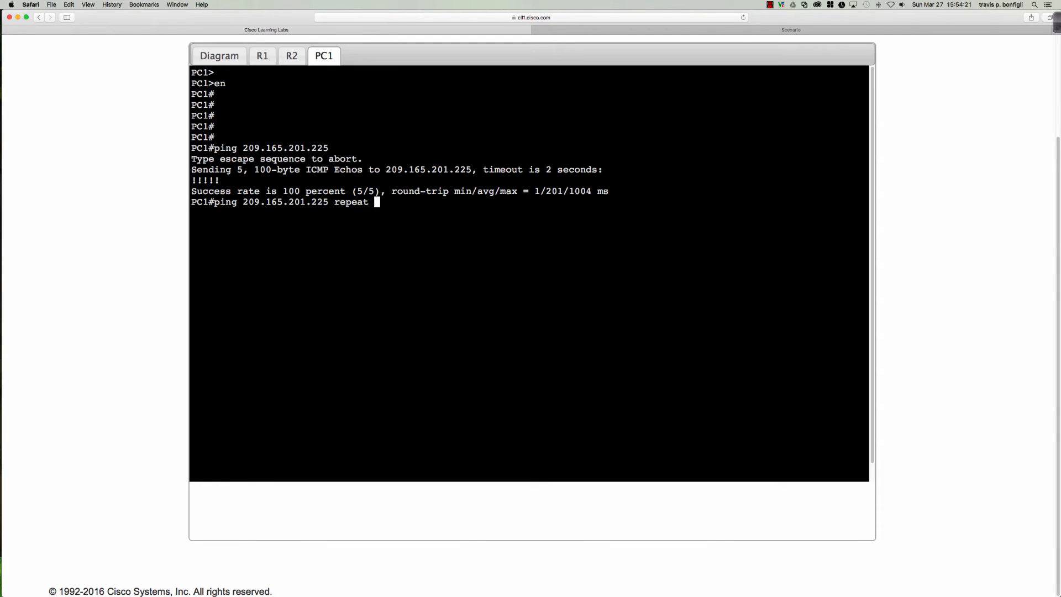
text(10000)
click(262, 56)
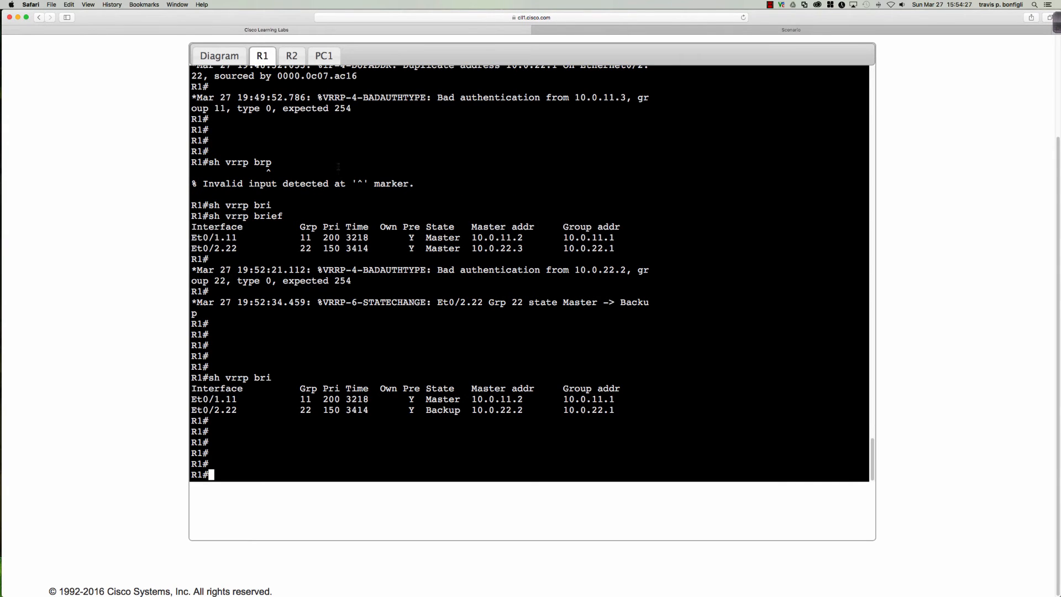
On R1, enter configuration of subinterface e0/1.11 and type the shut command
key(Return)
key(Return)
key(Return)
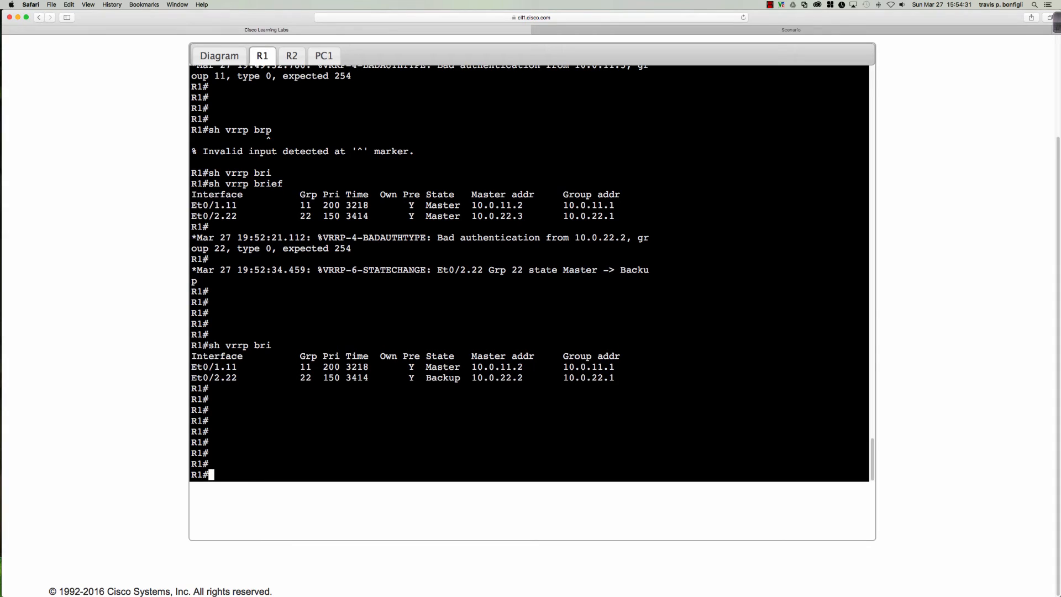
text(conf t)
key(Return)
text(int)
key(BackSpace)
key(BackSpace)
key(BackSpace)
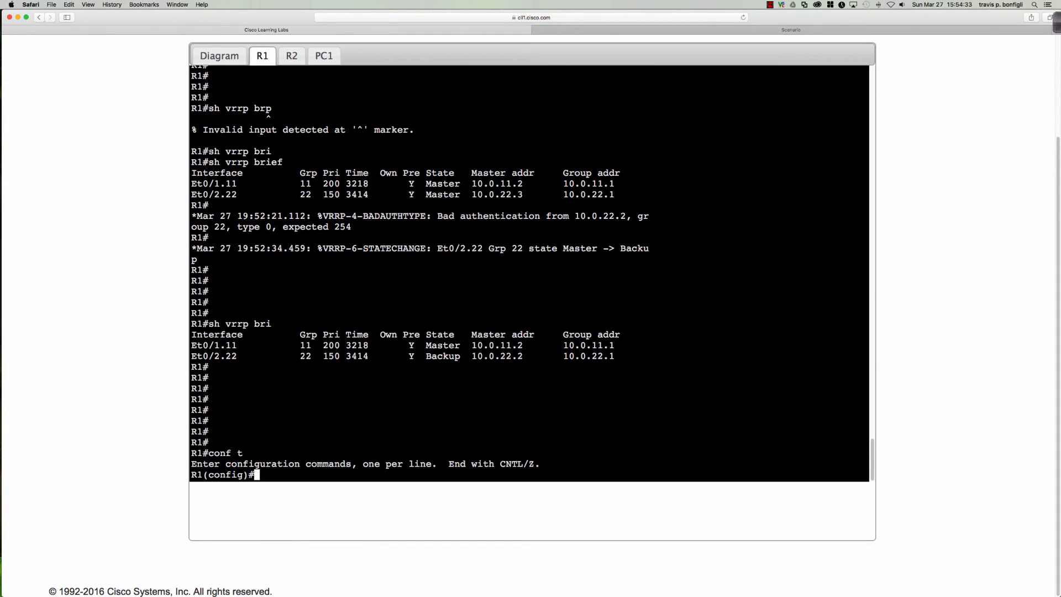
text(int e0/1.11)
key(Return)
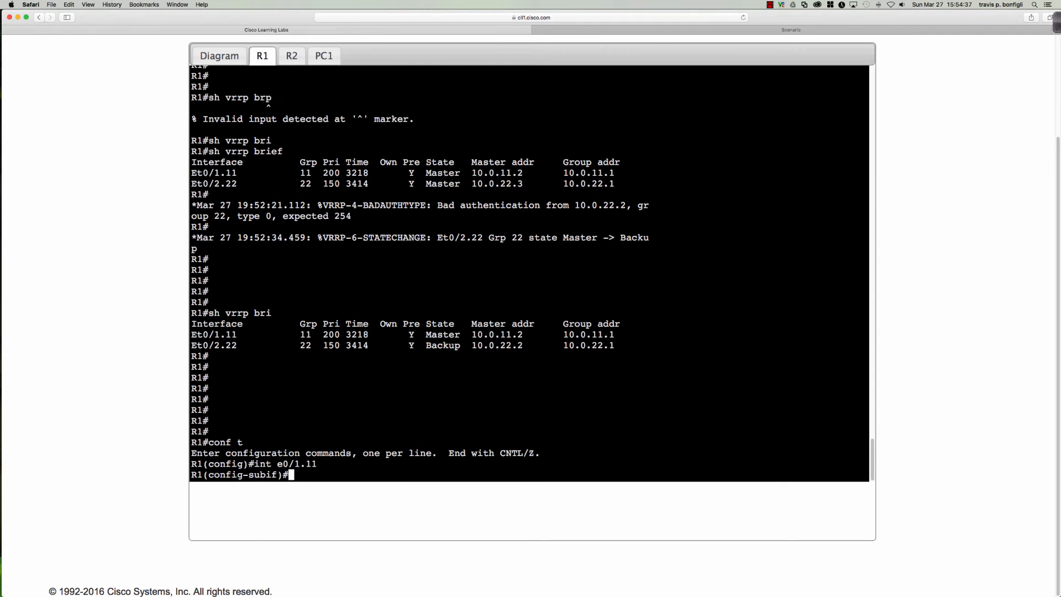
text(shut)
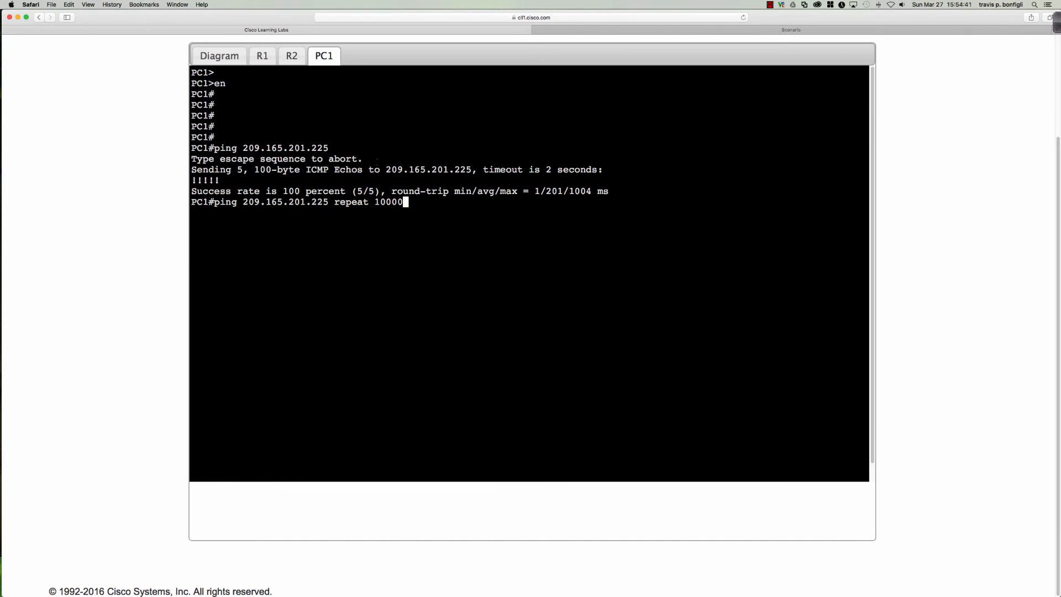
Shut down R1's e0/1.11 while PC1 runs its 10000-count ping, then rerun the long ping
key(Return)
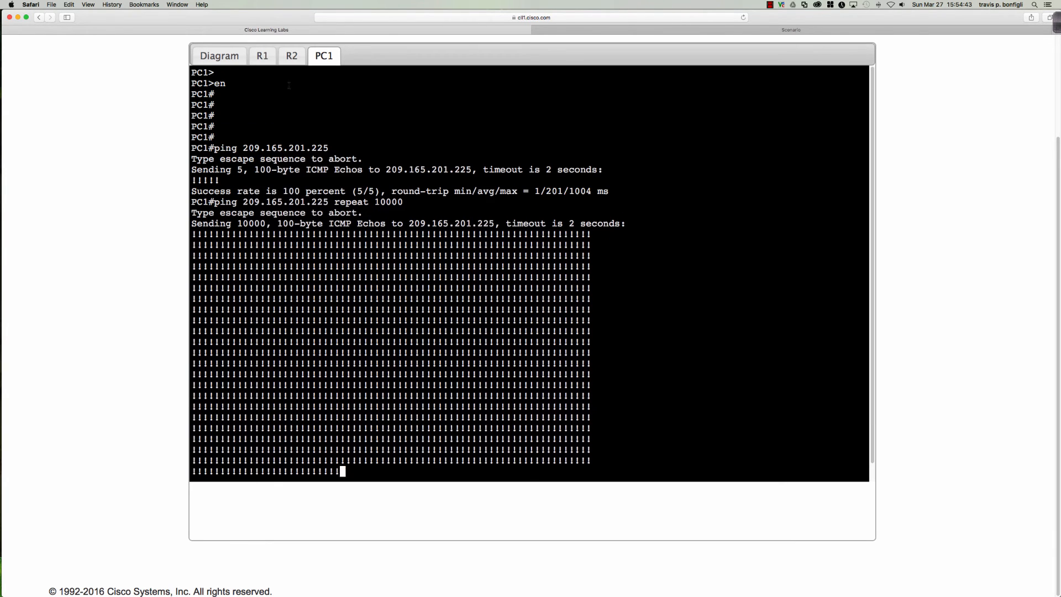
click(261, 55)
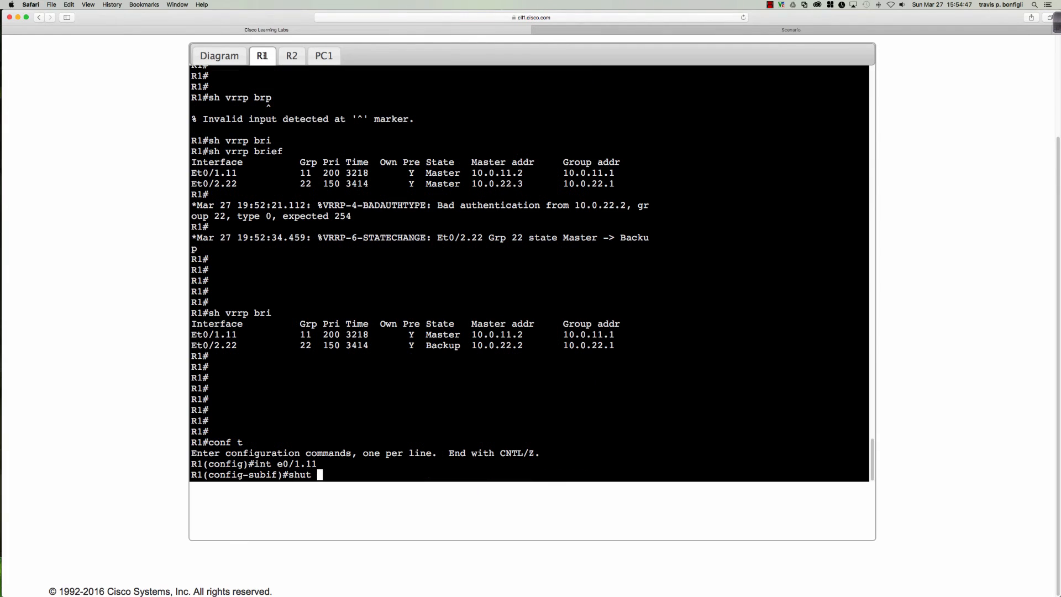
key(Return)
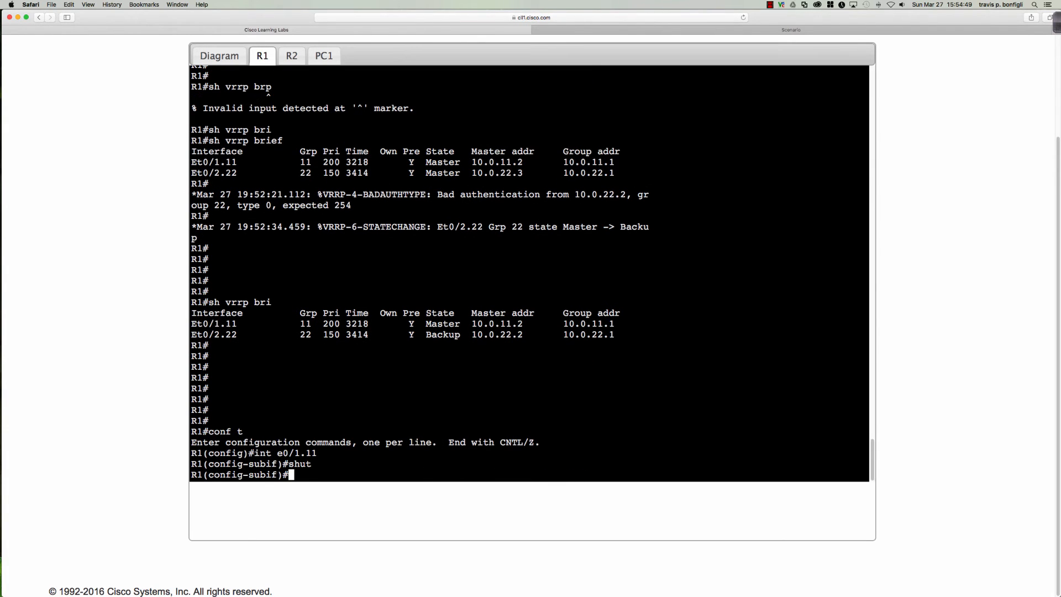
click(324, 55)
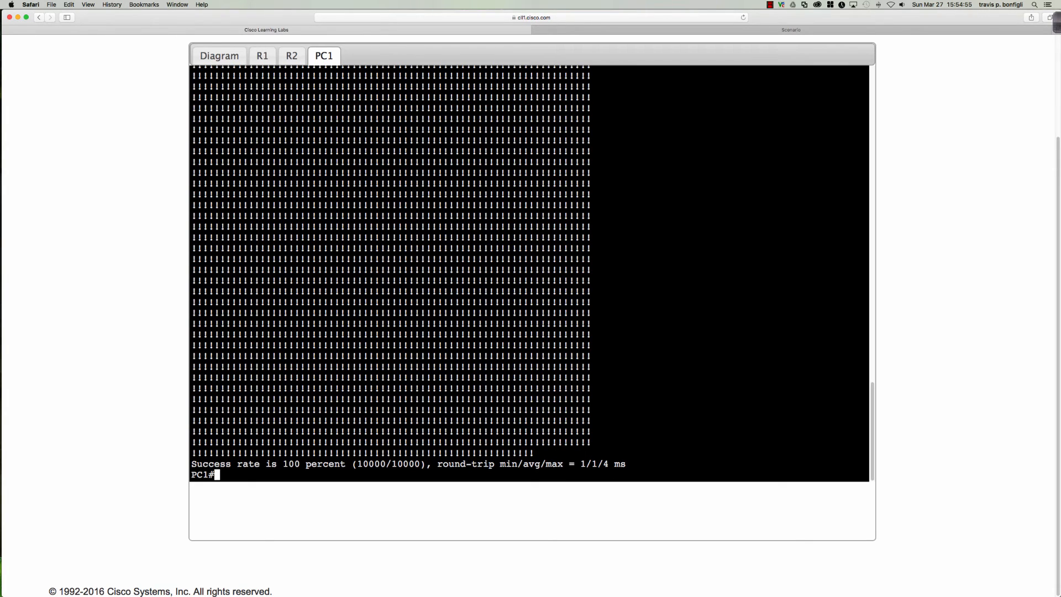
key(Up)
key(Return)
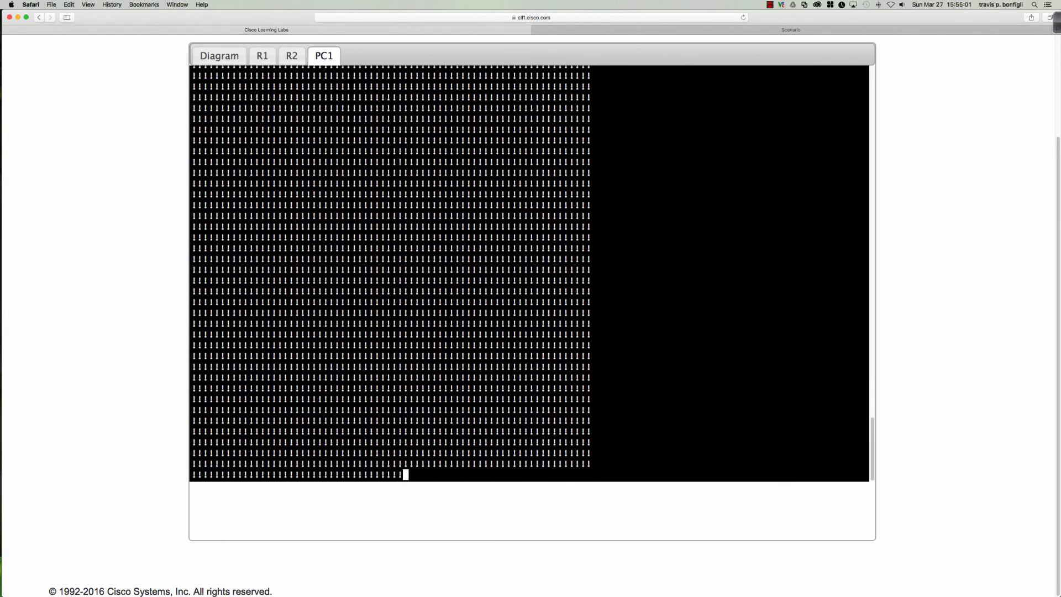
Run 'do sh vrrp bri' on R1 and R2, confirming R2 is now Master for group 11
click(266, 56)
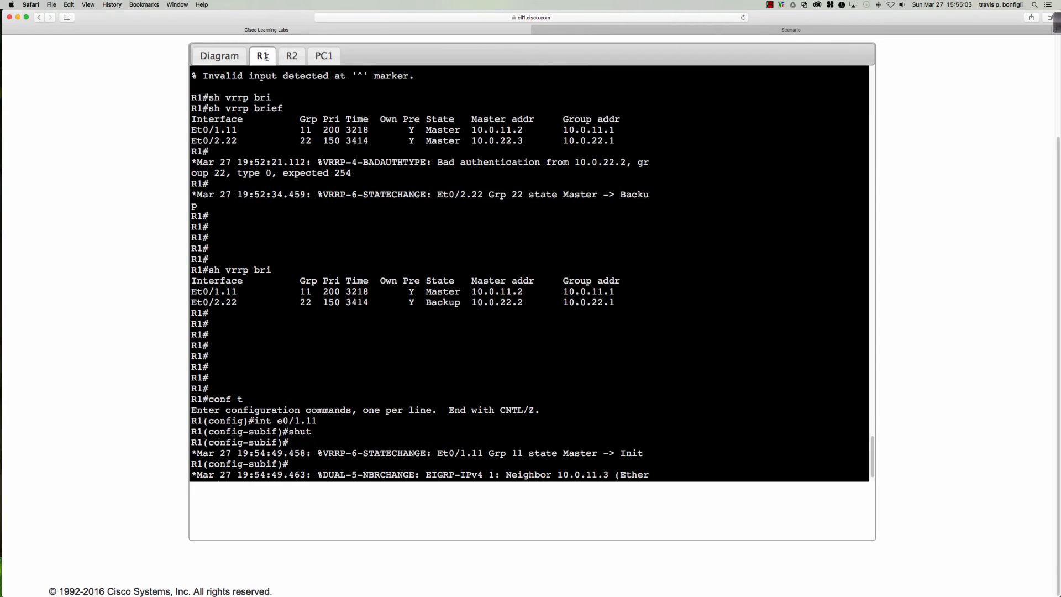
key(Return)
key(Return)
key(Return)
key(Return)
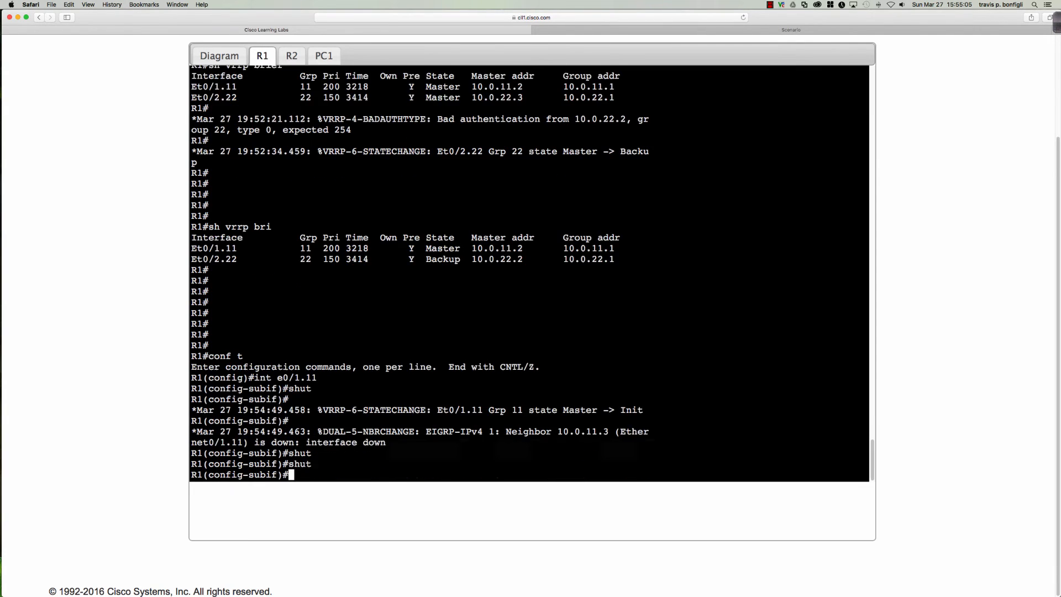
text(do sh )
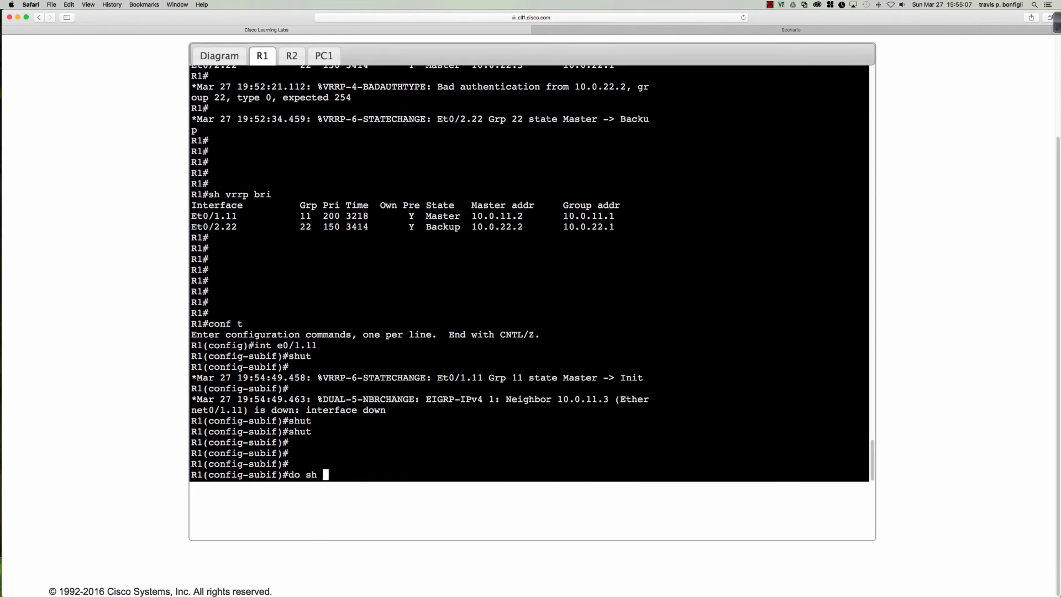
text(vrrp bri)
key(Return)
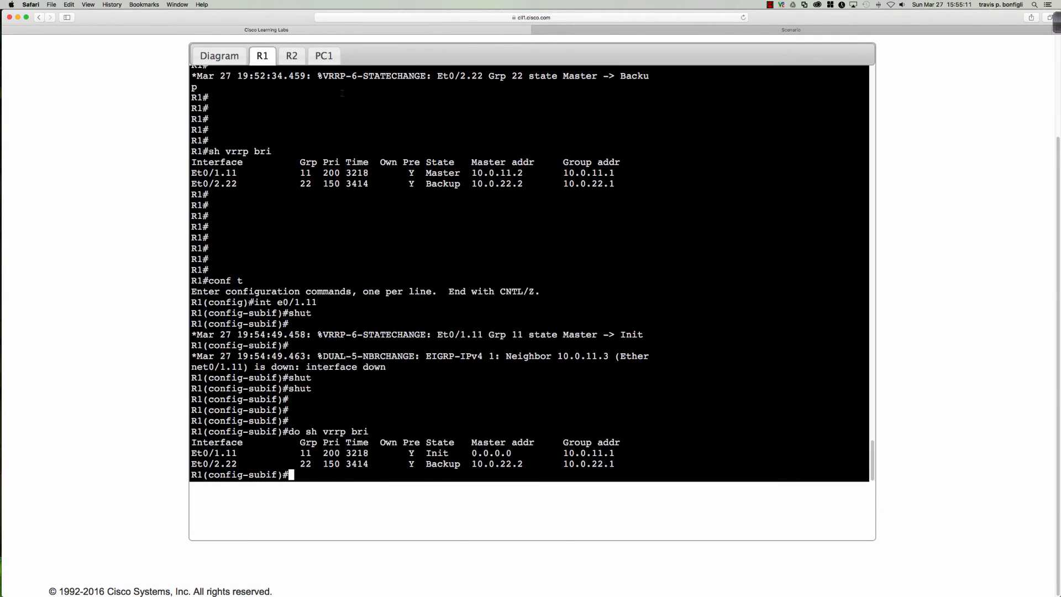
click(293, 59)
key(Return)
key(Up)
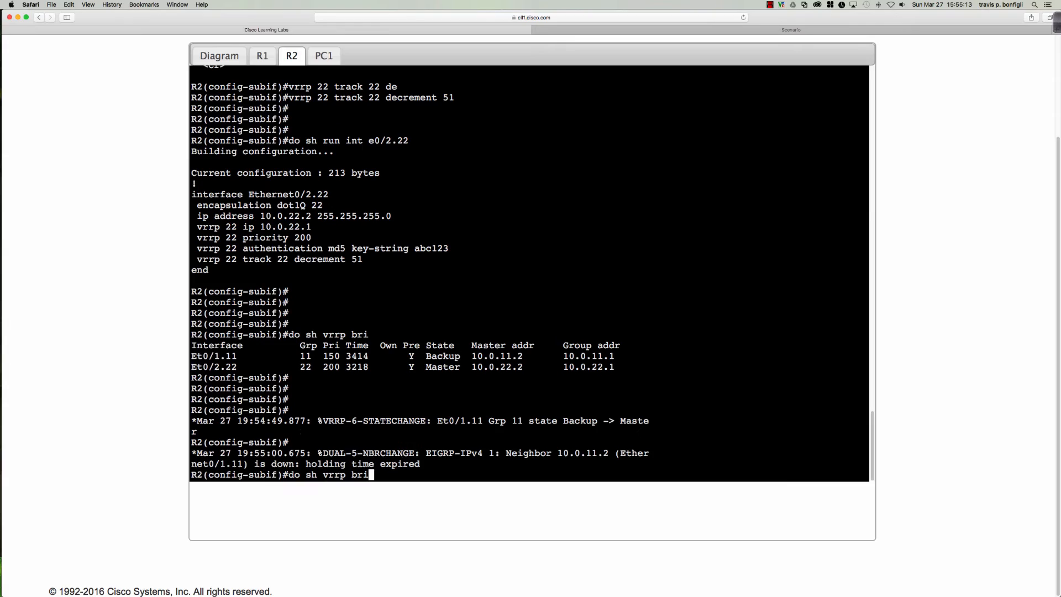
key(Return)
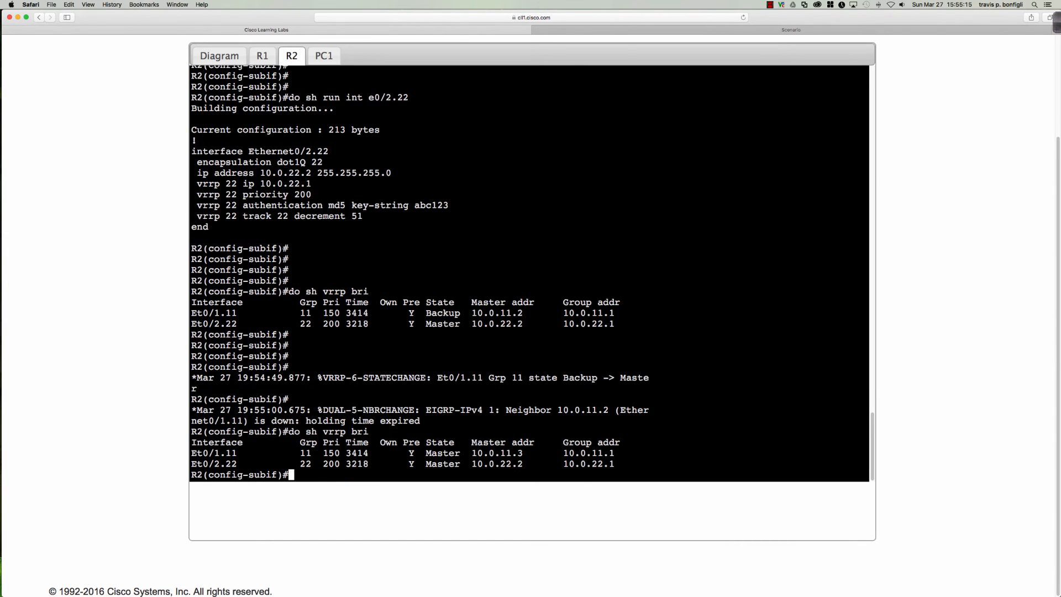
key(Return)
key(Return)
key(Return)
key(Return)
key(Return)
key(Return)
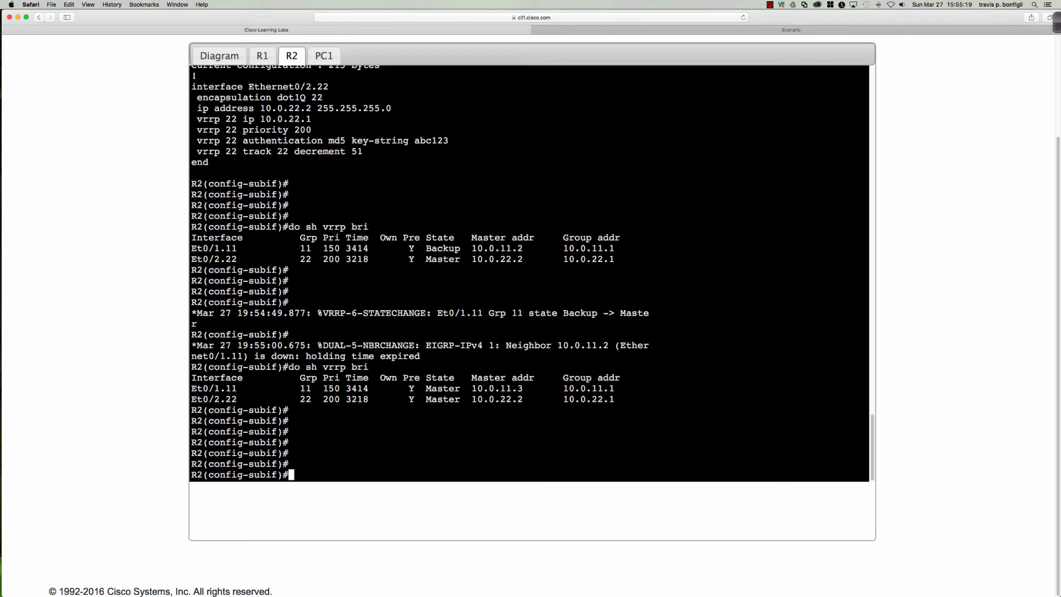
click(324, 56)
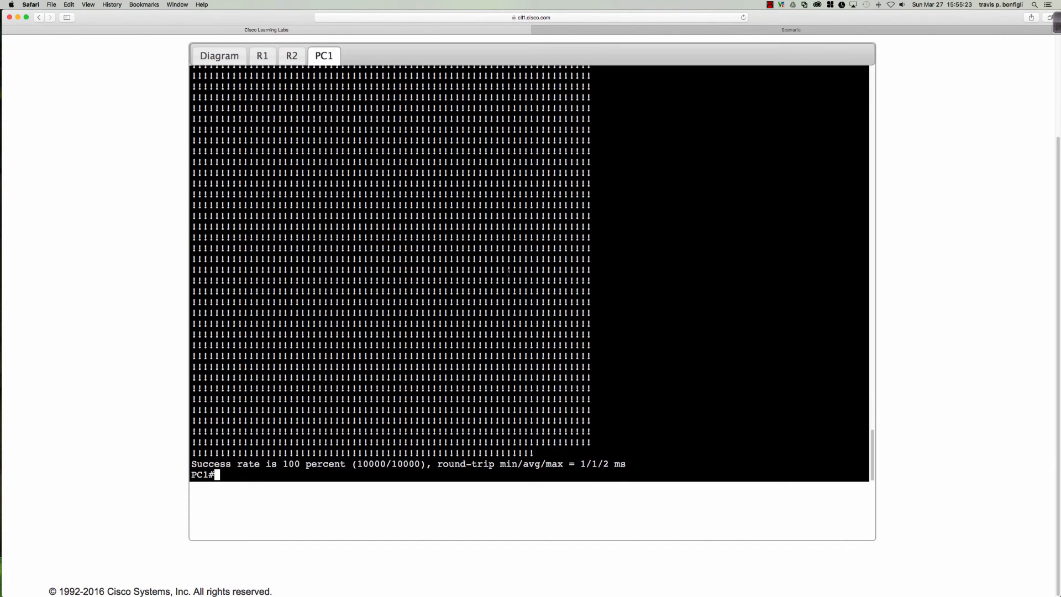
Show PC1's ARP table, highlighting gateway 10.0.11.1 and its VRRP MAC 0000.5e00.010b
text(sh ip arp)
key(Return)
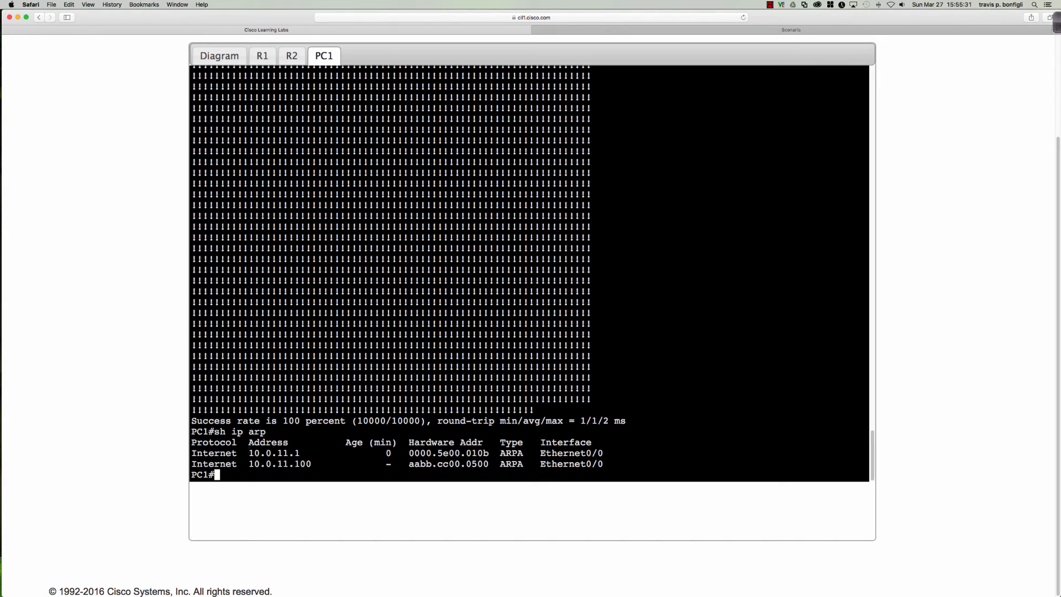
drag(249, 453, 300, 453)
drag(409, 453, 488, 453)
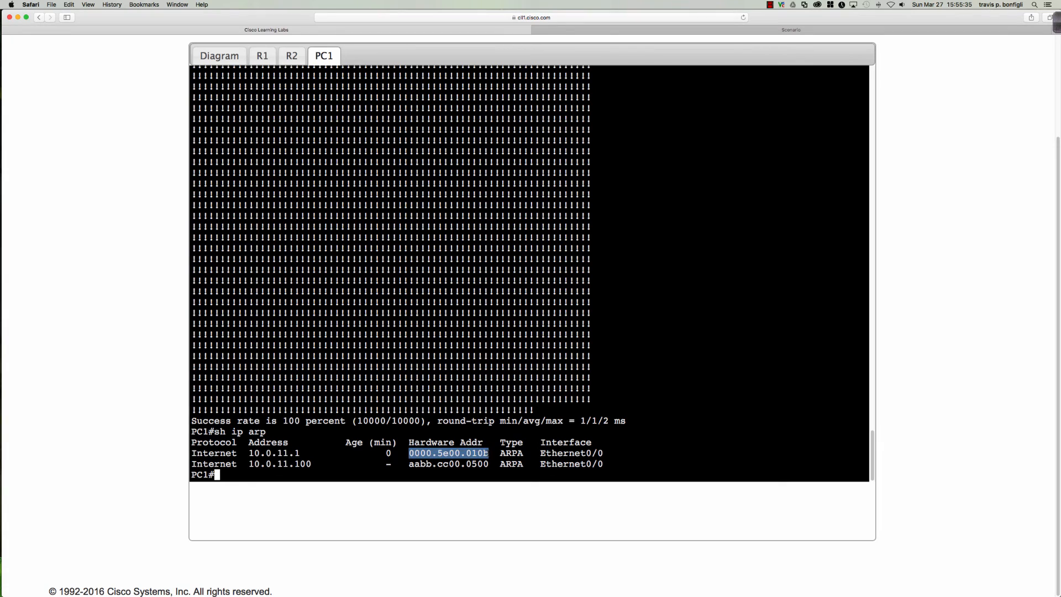
click(480, 454)
drag(483, 453, 486, 454)
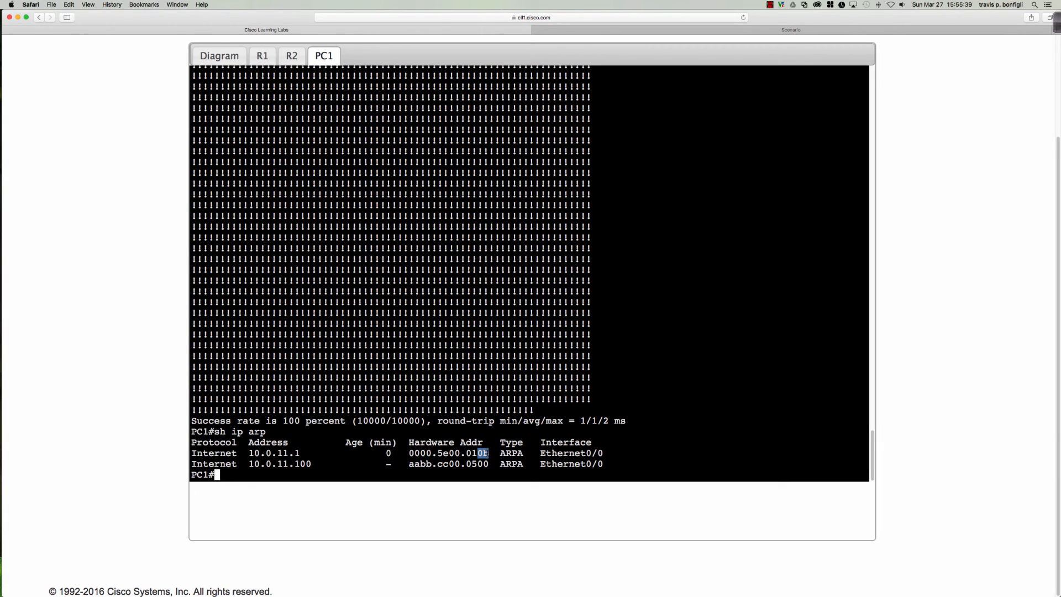
click(644, 435)
key(Up)
key(Return)
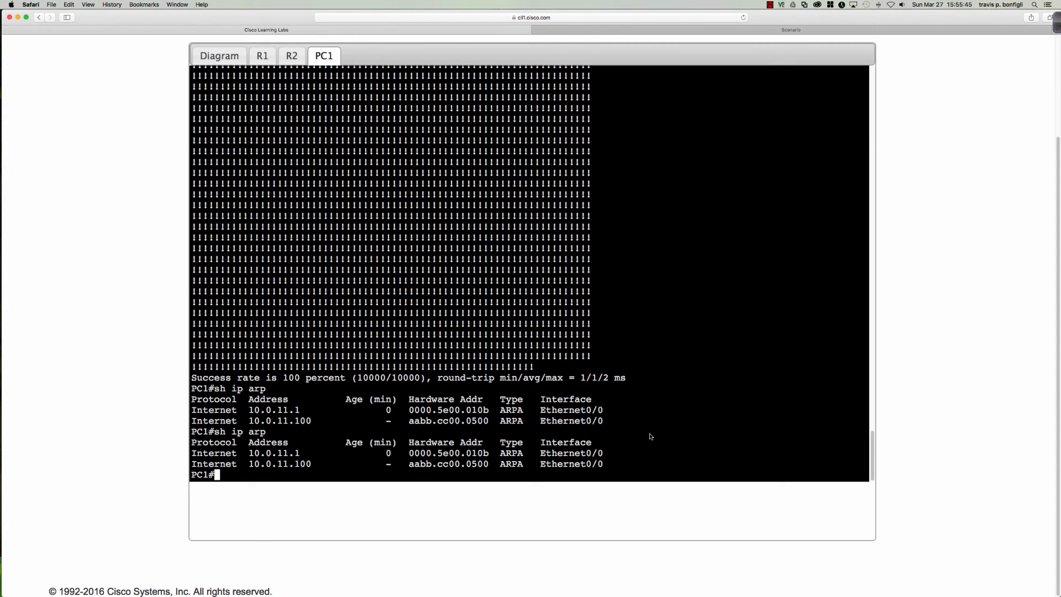
Trace the route from PC1 to 209.165.201.225, then view the topology diagram
click(266, 60)
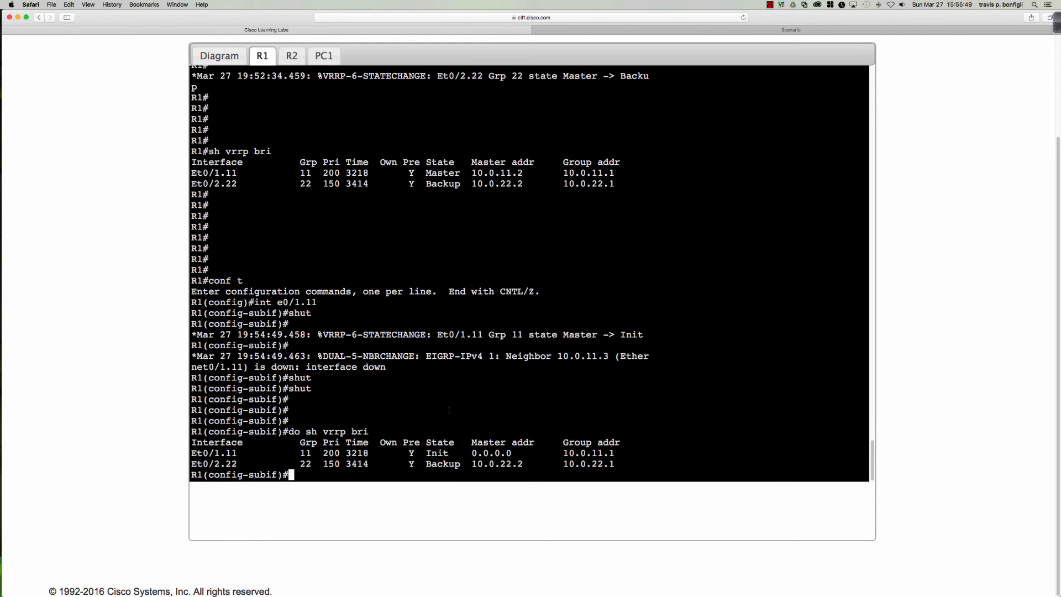
click(324, 56)
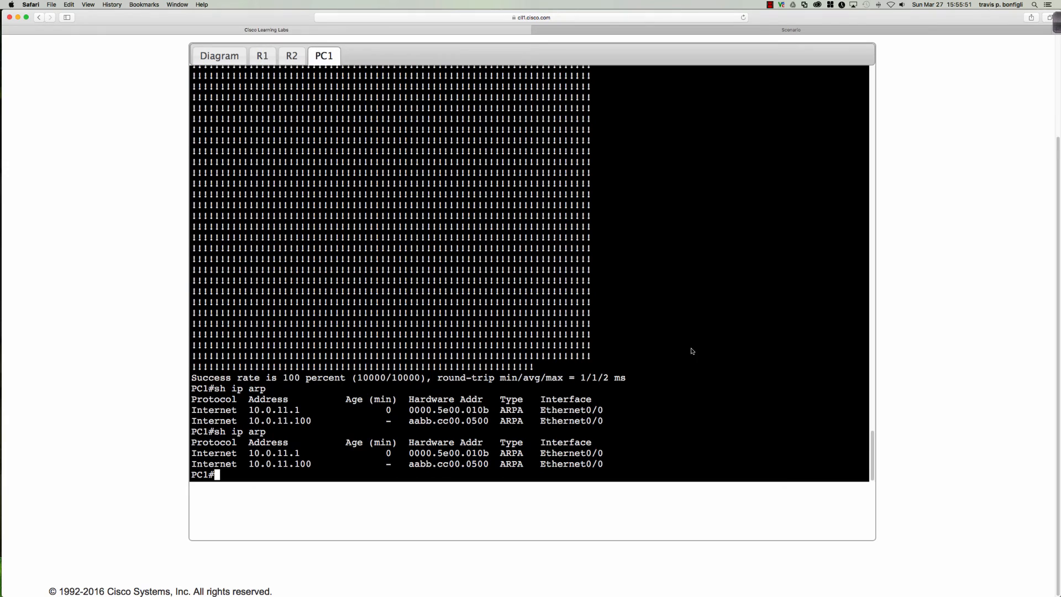
text(trace 209.165.201.225)
key(Return)
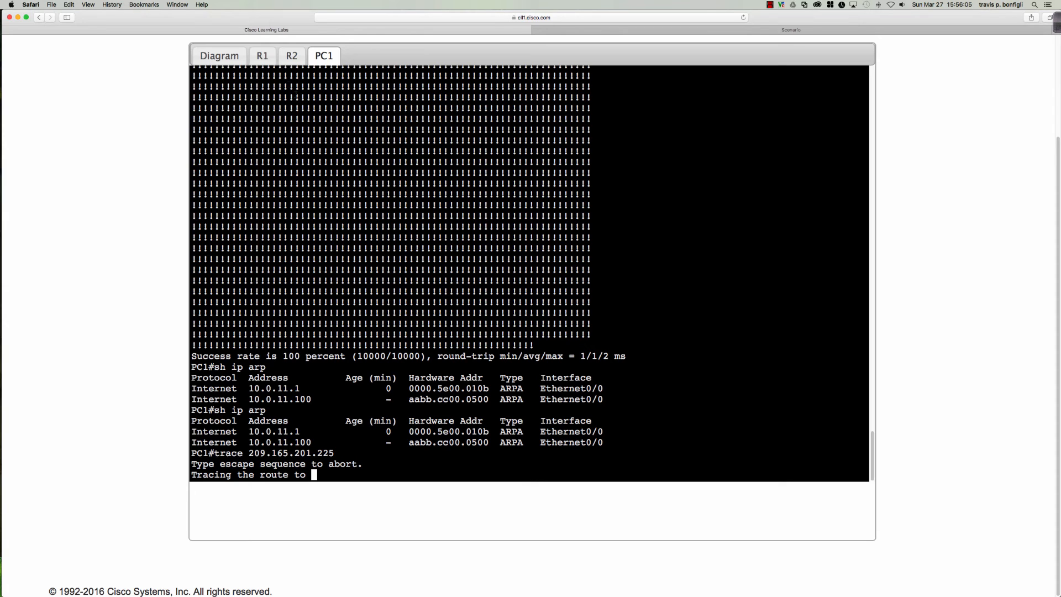
click(234, 63)
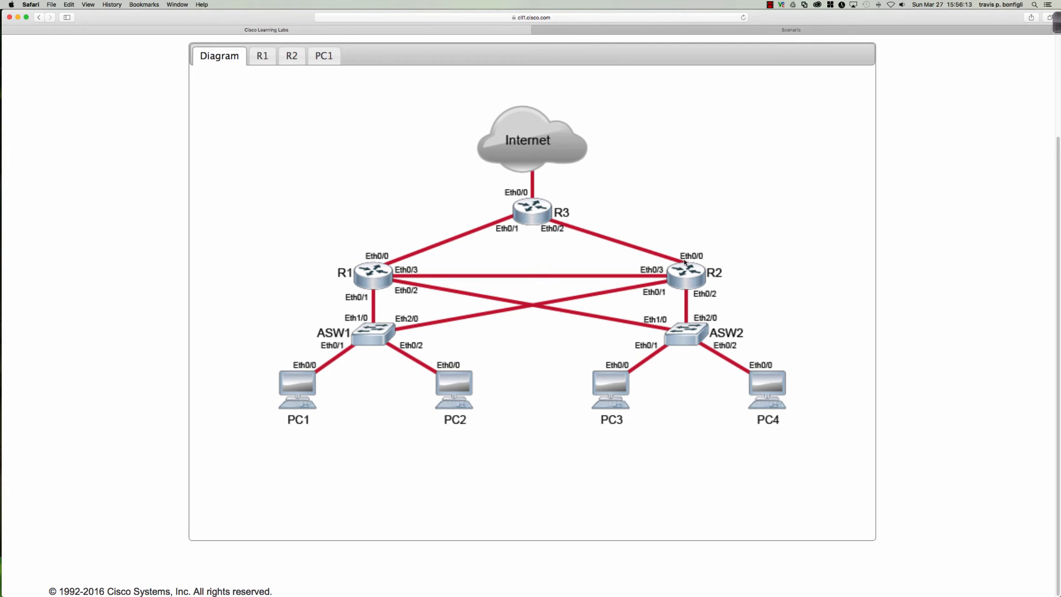
In Job Aids, identify 10.0.11.3 in the VLAN table as R2's subinterface 0/1.11
click(323, 58)
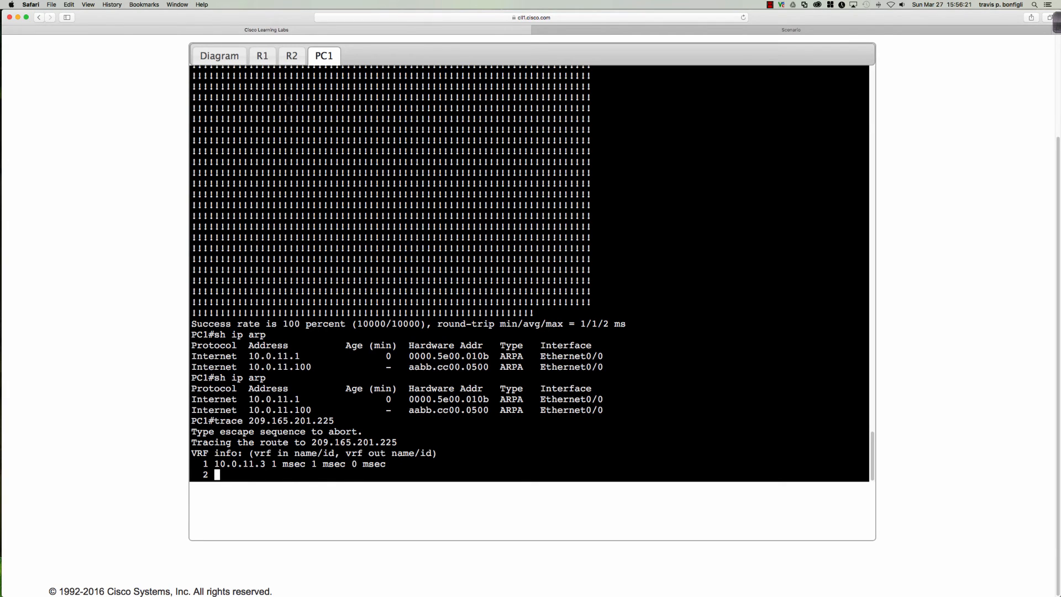
click(264, 57)
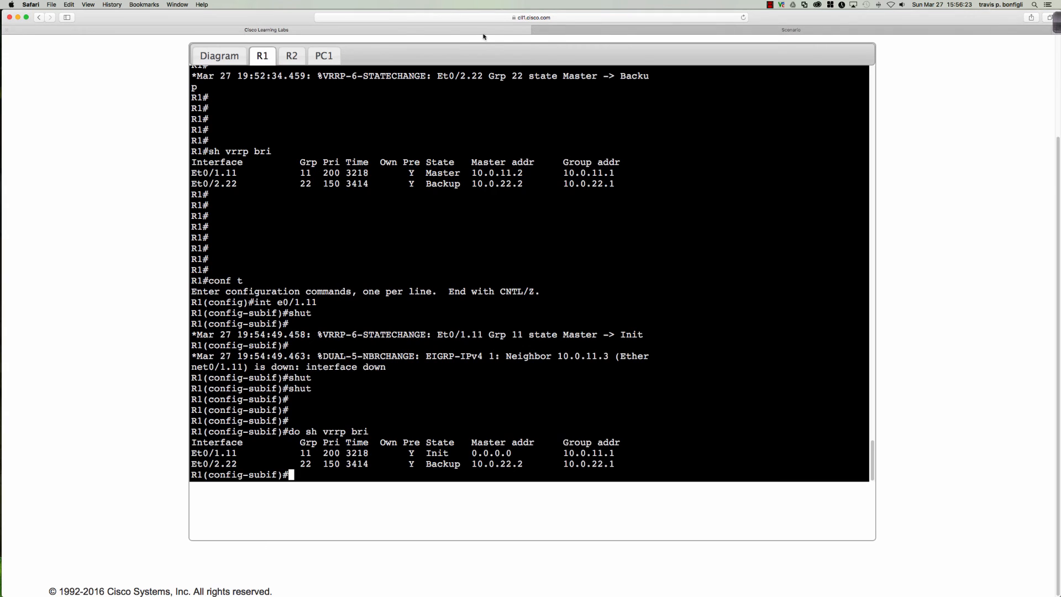
scroll(462, 108, up, 20)
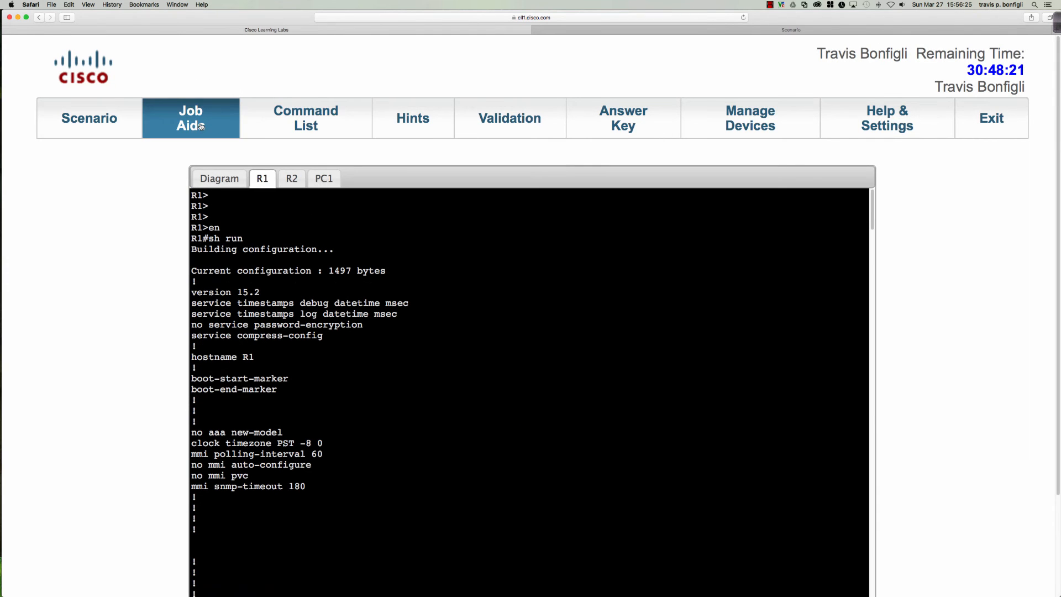
click(201, 126)
scroll(199, 127, down, 10)
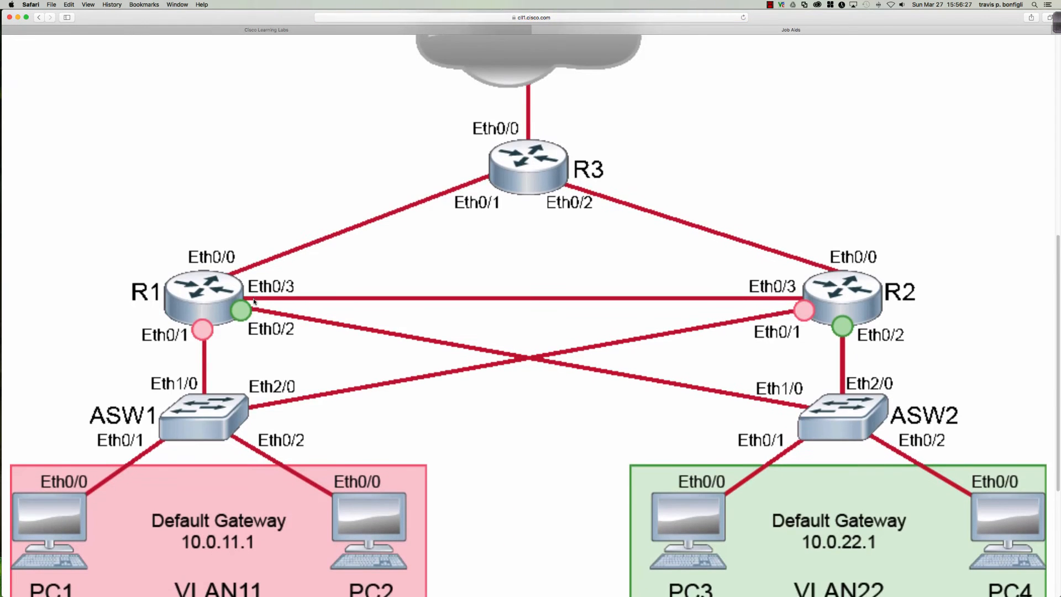
scroll(253, 301, down, 8)
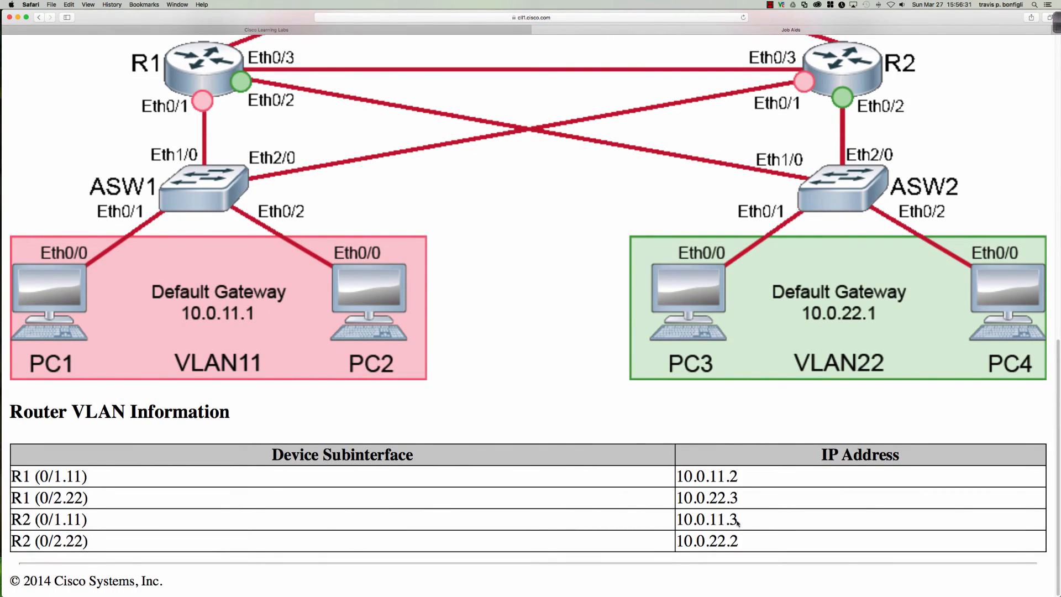
drag(737, 520, 676, 522)
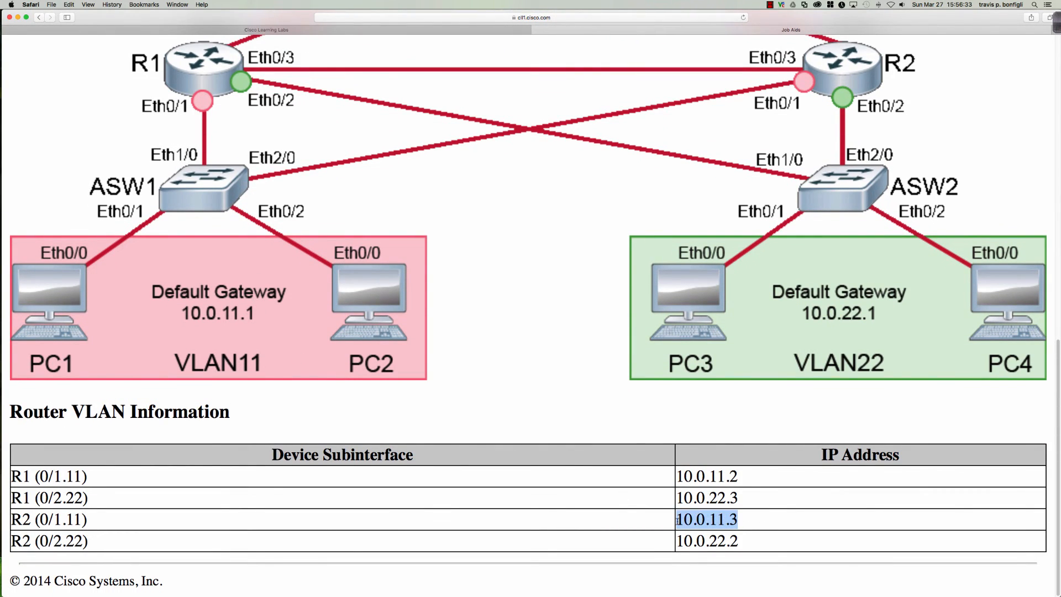
drag(89, 520, 11, 520)
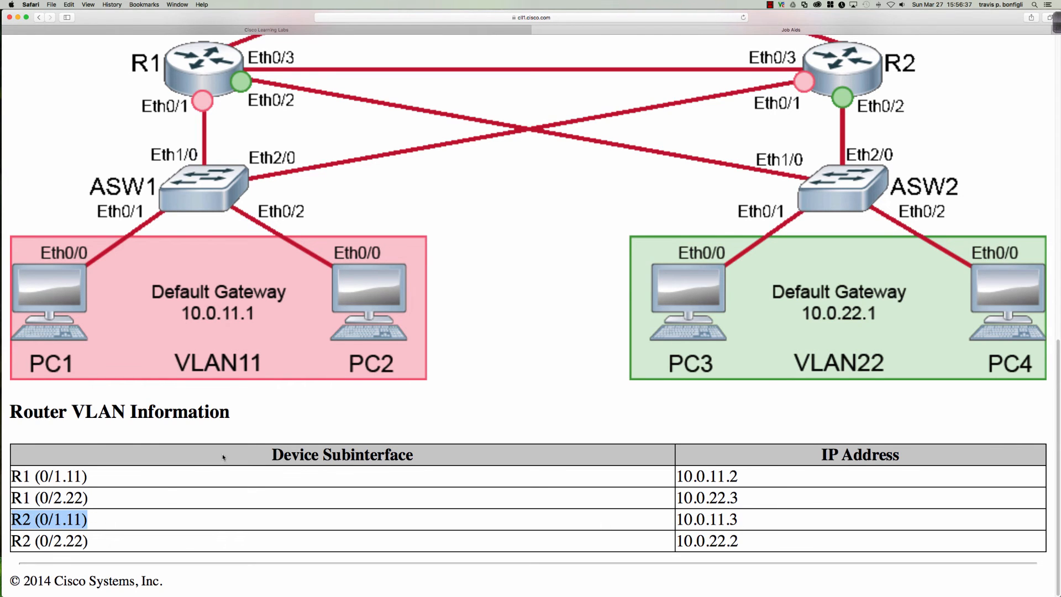
scroll(222, 457, up, 12)
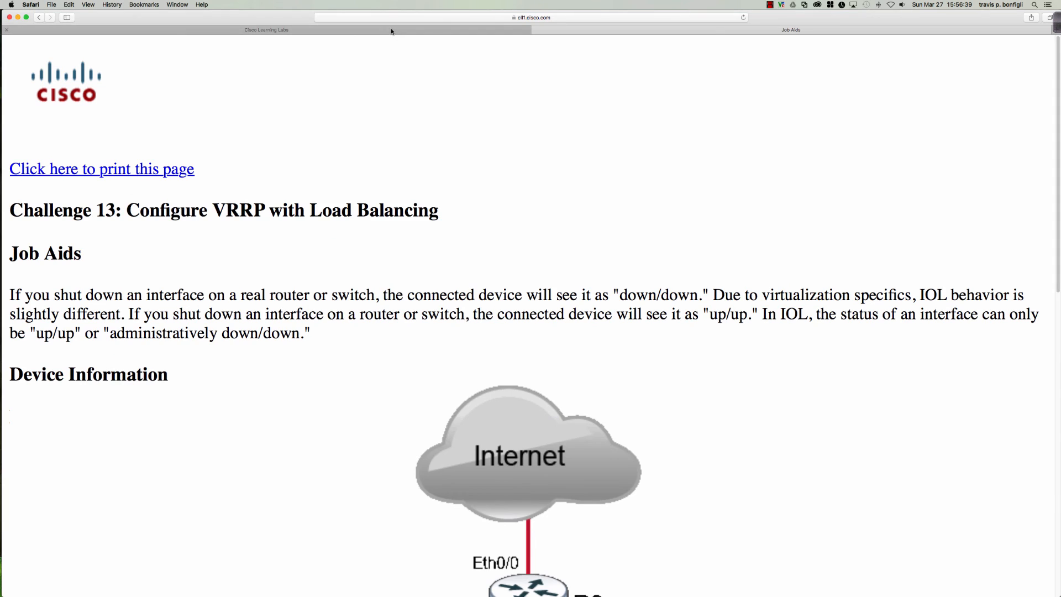
click(391, 32)
Read through the lab's Validation checklist and return to the console page
click(507, 118)
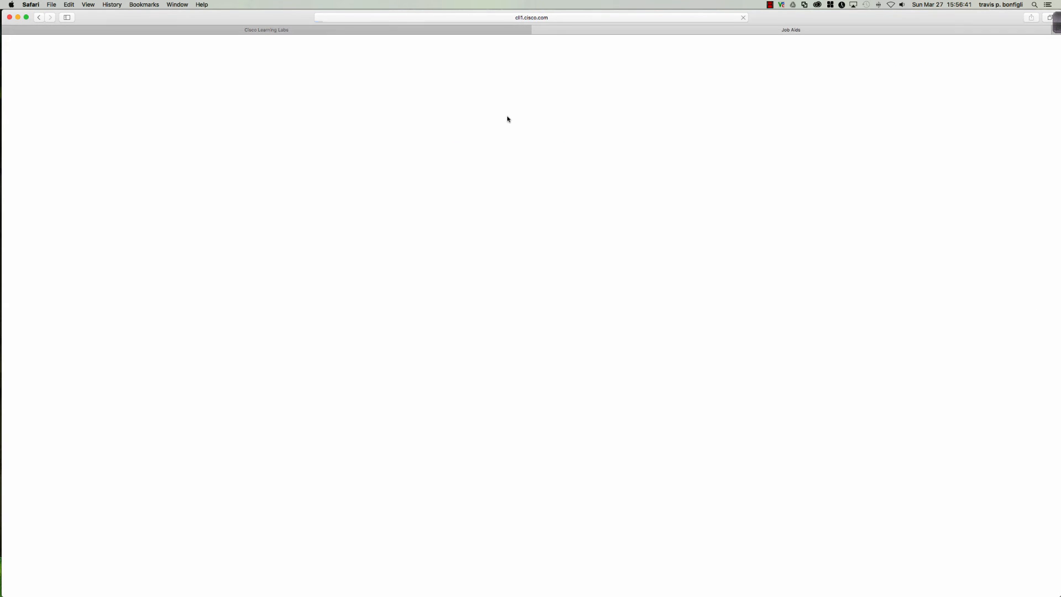
scroll(308, 205, down, 5)
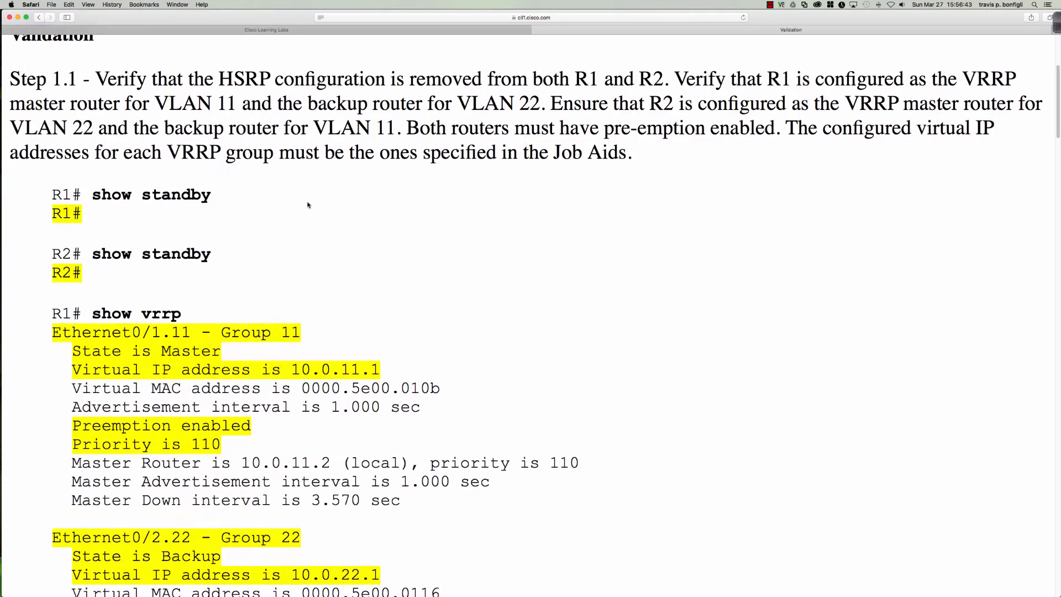
scroll(307, 205, down, 12)
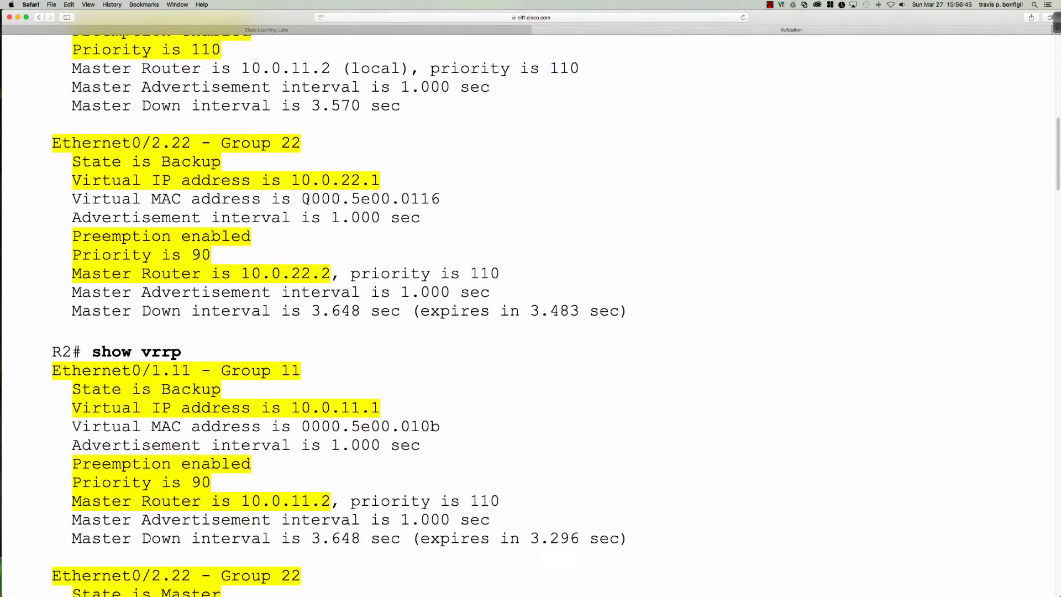
scroll(308, 200, down, 12)
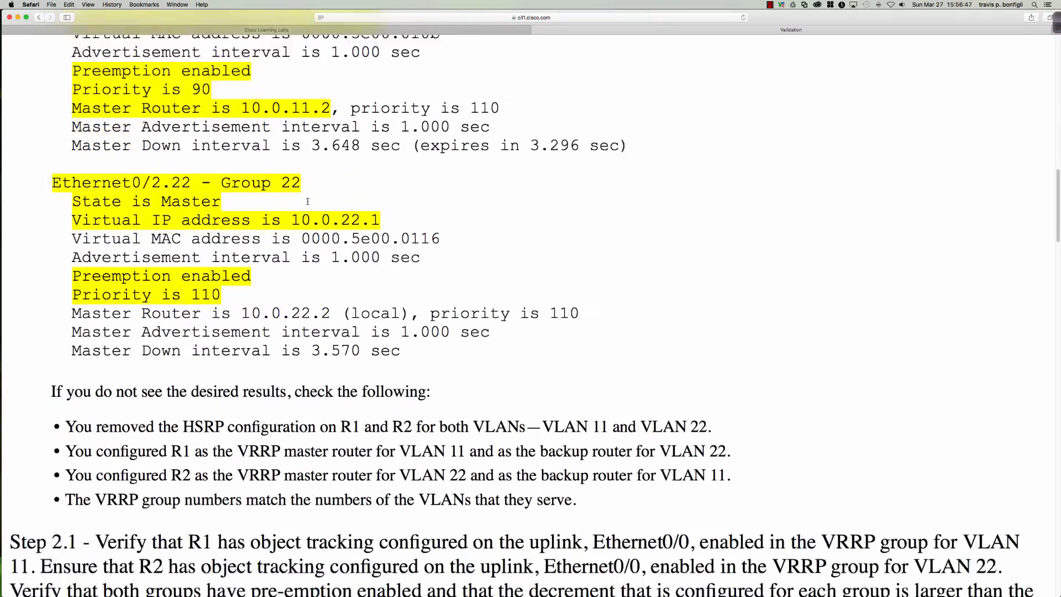
scroll(308, 201, down, 12)
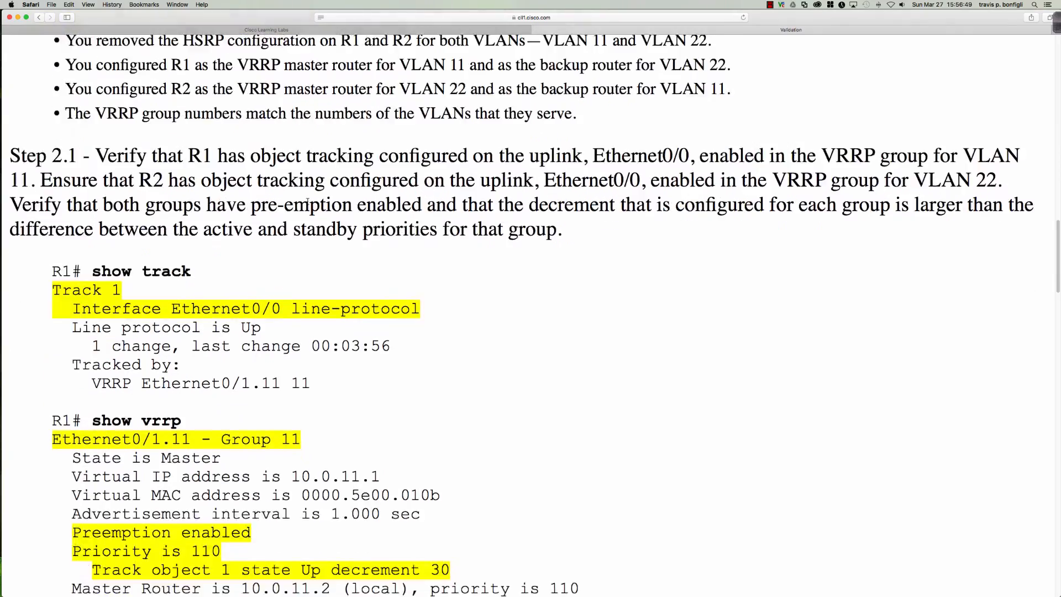
scroll(308, 203, down, 3)
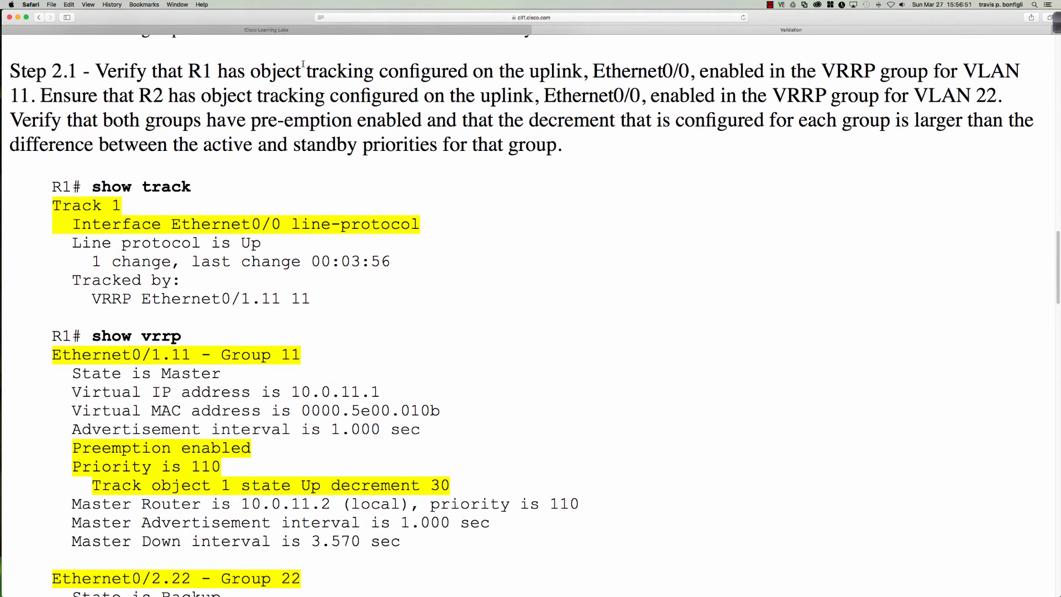
click(420, 30)
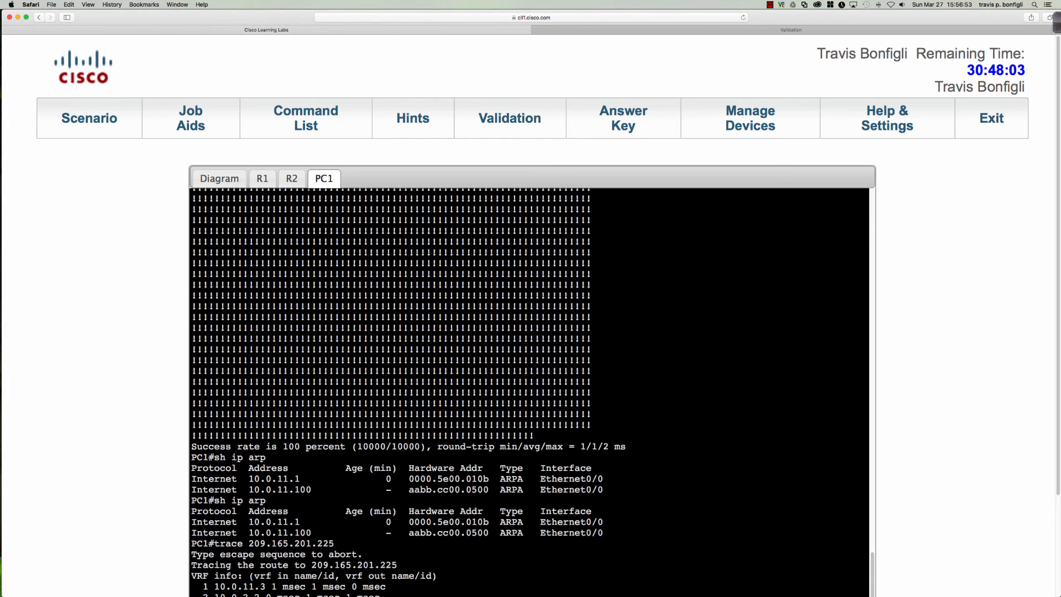
Exit config mode on R1 and run 'sh track', highlighting Track 11 on Ethernet0/0 for VRRP group 11
click(262, 178)
scroll(173, 265, down, 4)
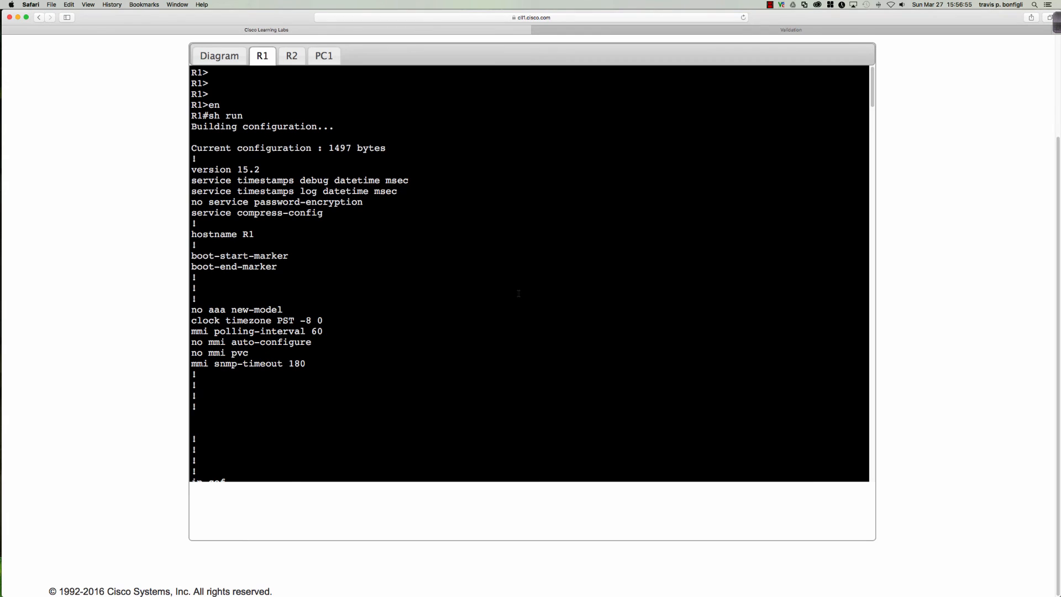
key(Return)
key(Return)
key(Return)
key(Return)
text(end)
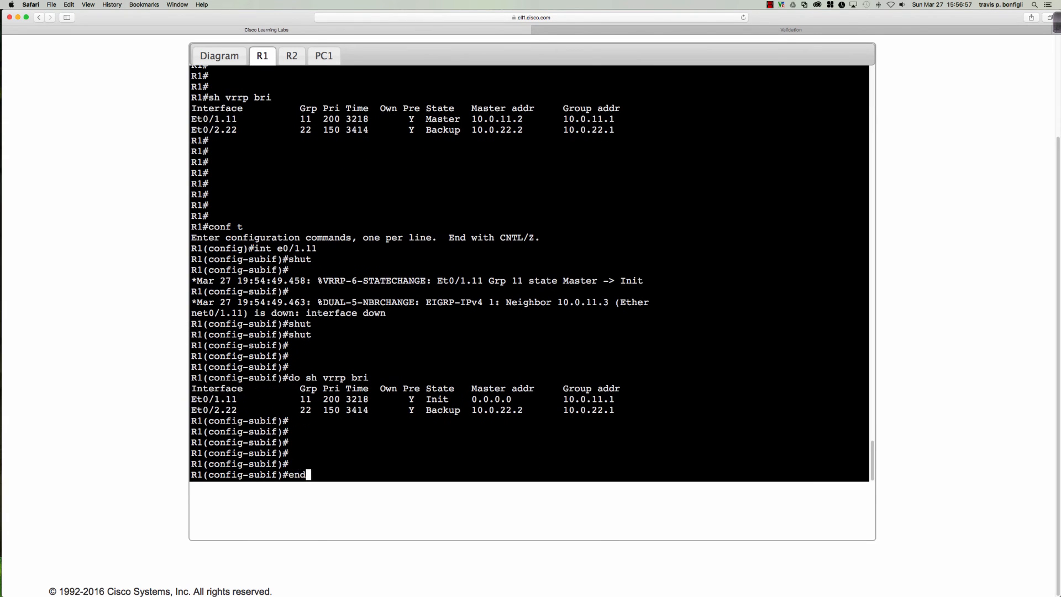
key(Return)
key(Return)
key(Return)
text(sh track)
key(Return)
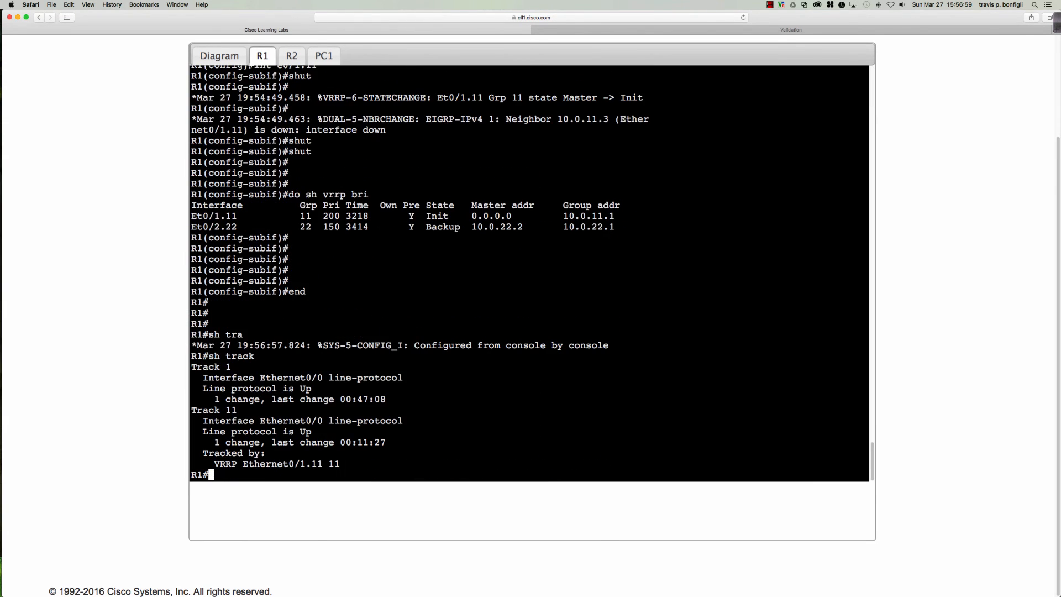
key(Return)
key(Return)
key(Return)
key(Return)
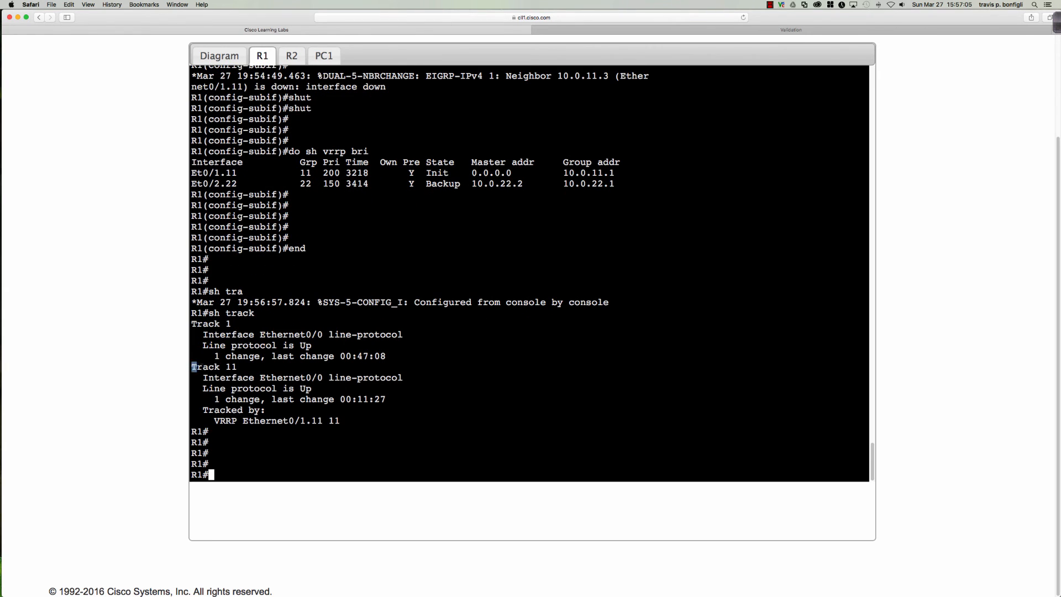
drag(192, 364, 402, 421)
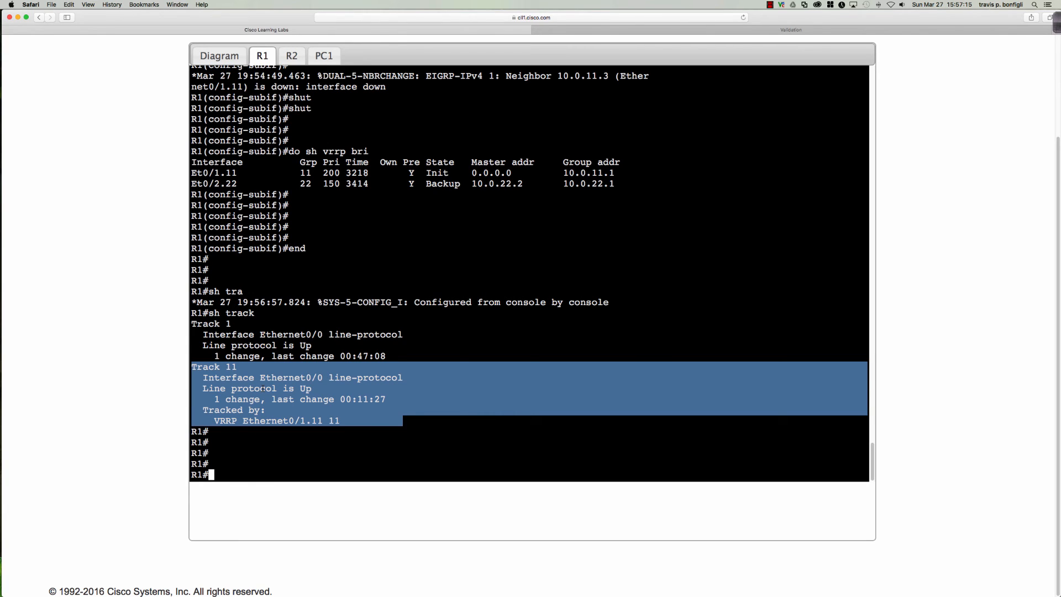
click(346, 421)
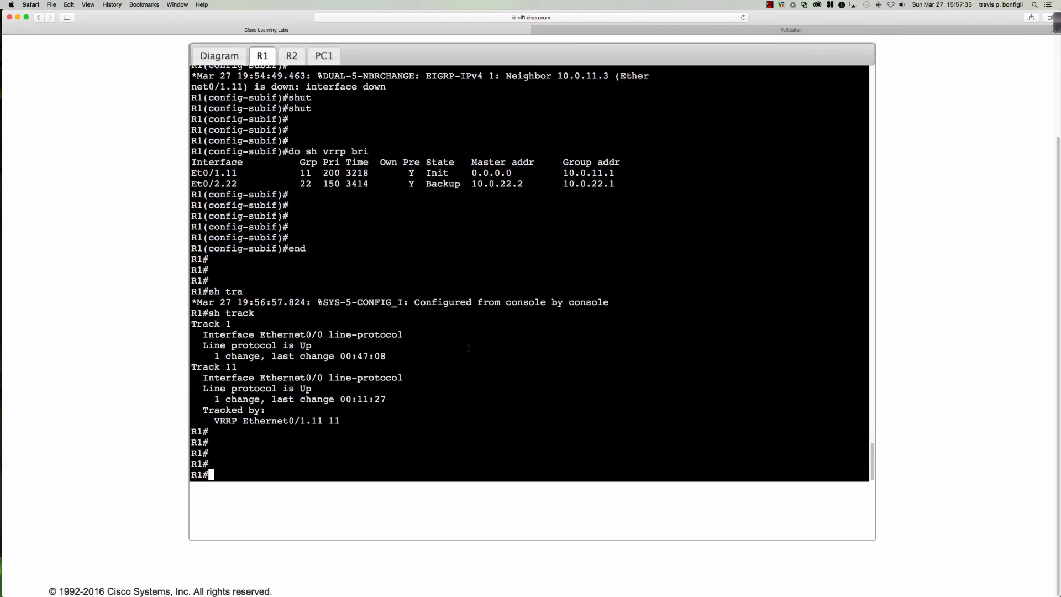
Run 'sh vrrp' on R1 to show group 11 in Init and group 22 Backup, then attempt 'con ft'
key(Return)
key(Return)
key(Return)
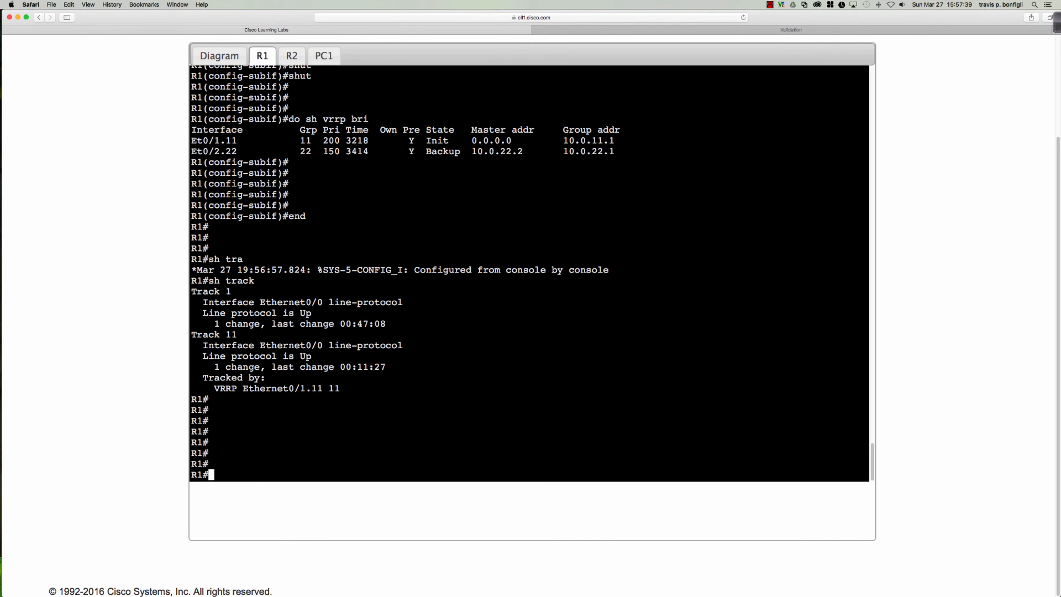
text(sh vrrp)
key(Return)
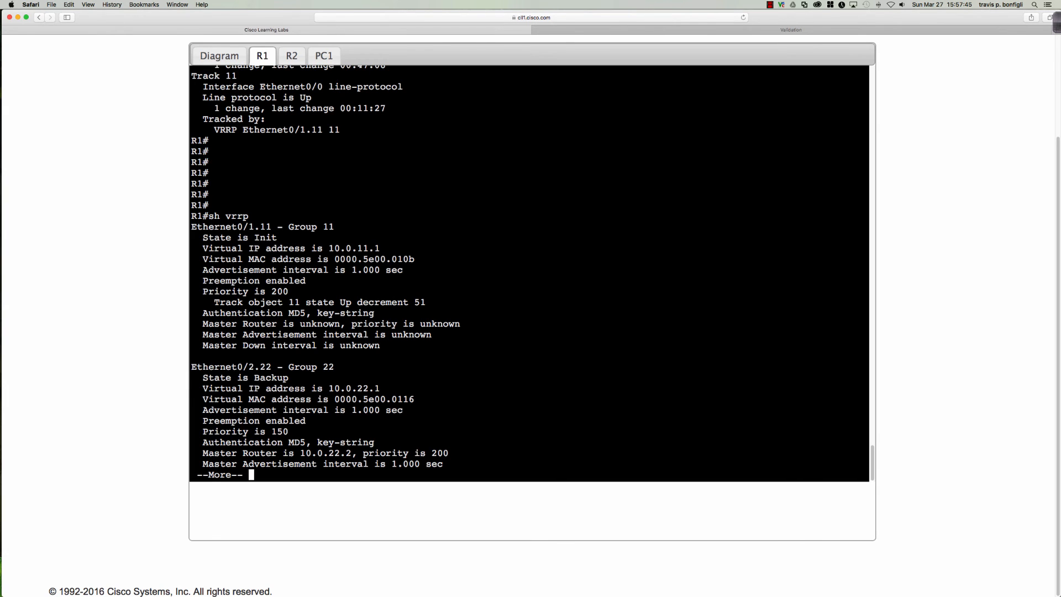
key(space)
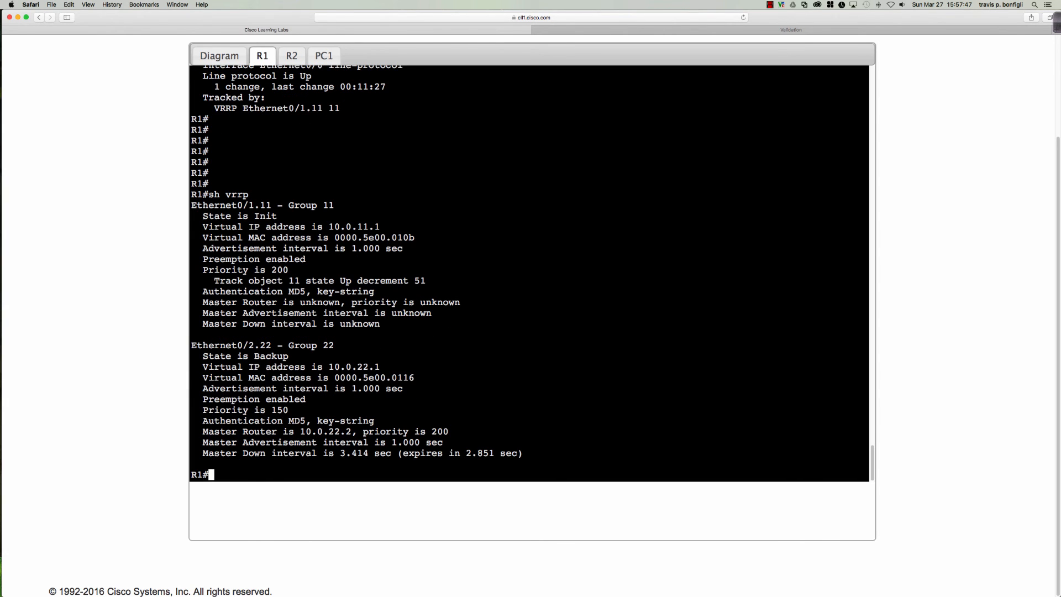
text(con ft)
key(Return)
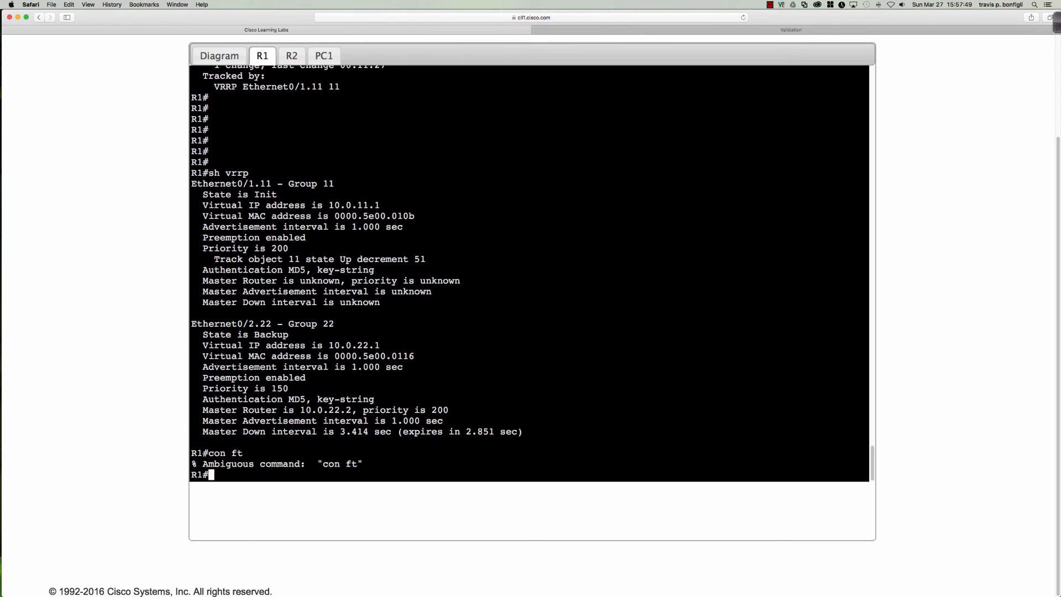
Enter global configuration mode on R1 with 'conf t'
text(con ft)
key(Return)
text(conf f)
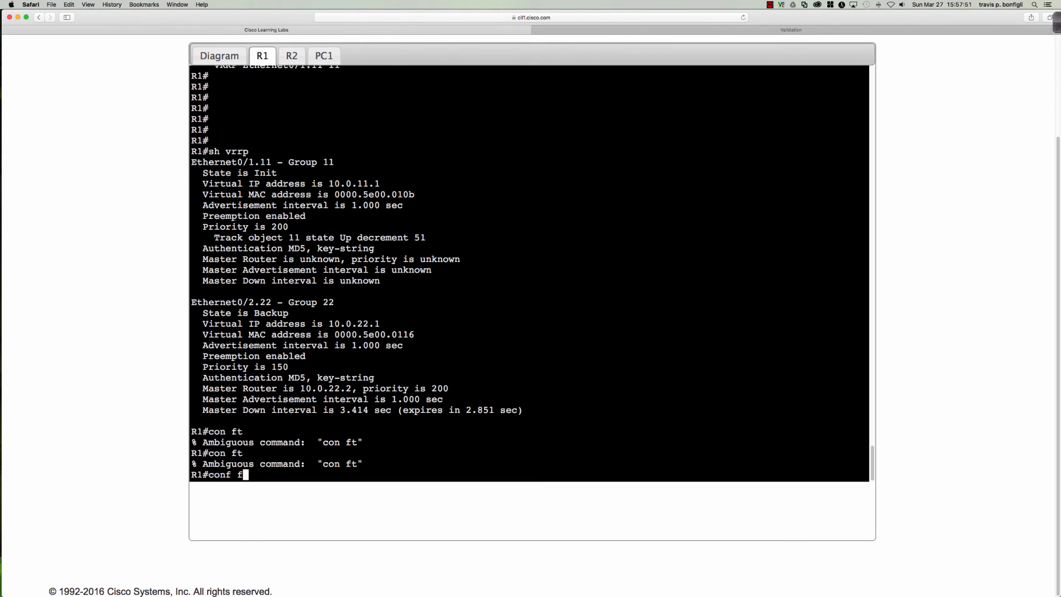
key(BackSpace)
text(t)
key(Return)
key(Return)
key(Return)
key(Return)
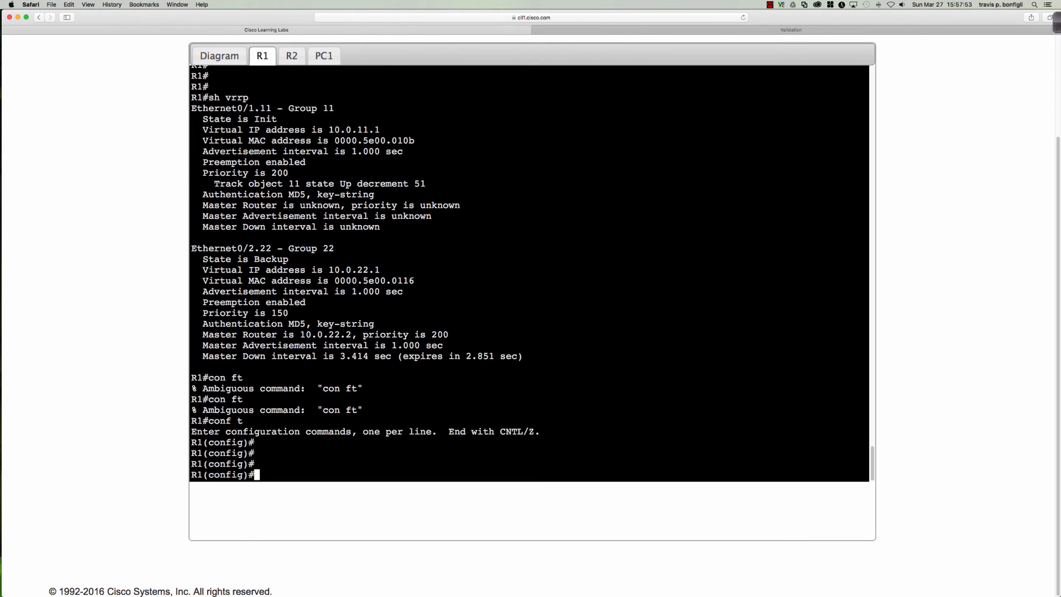
Create track 11 following Ethernet0/0 line-protocol
text(ip)
key(BackSpace)
key(BackSpace)
key(BackSpace)
text(track 11 int)
key(Tab)
text(eth)
key(Tab)
text(0/0 )
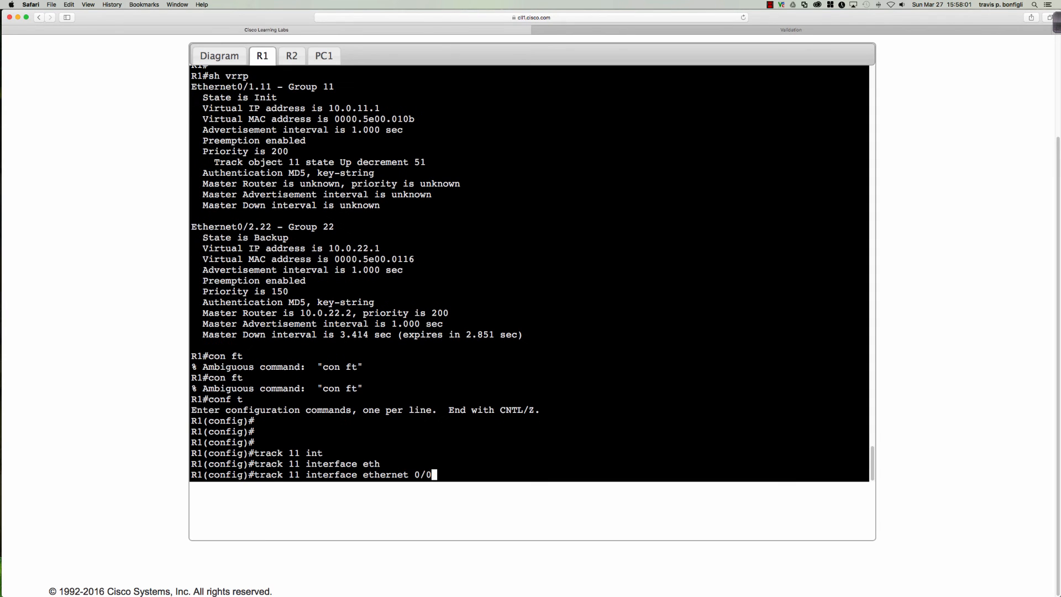
text(li)
key(Tab)
key(Return)
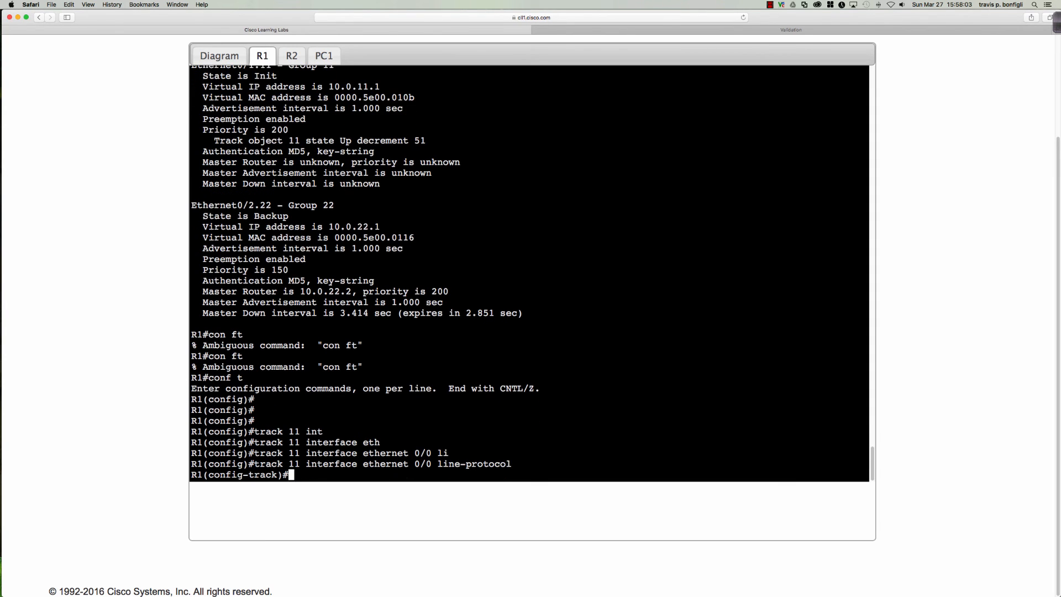
Abandon an unfinished track subcommand and display R1's running configuration with 'do sh run'
text(inter)
key(Tab)
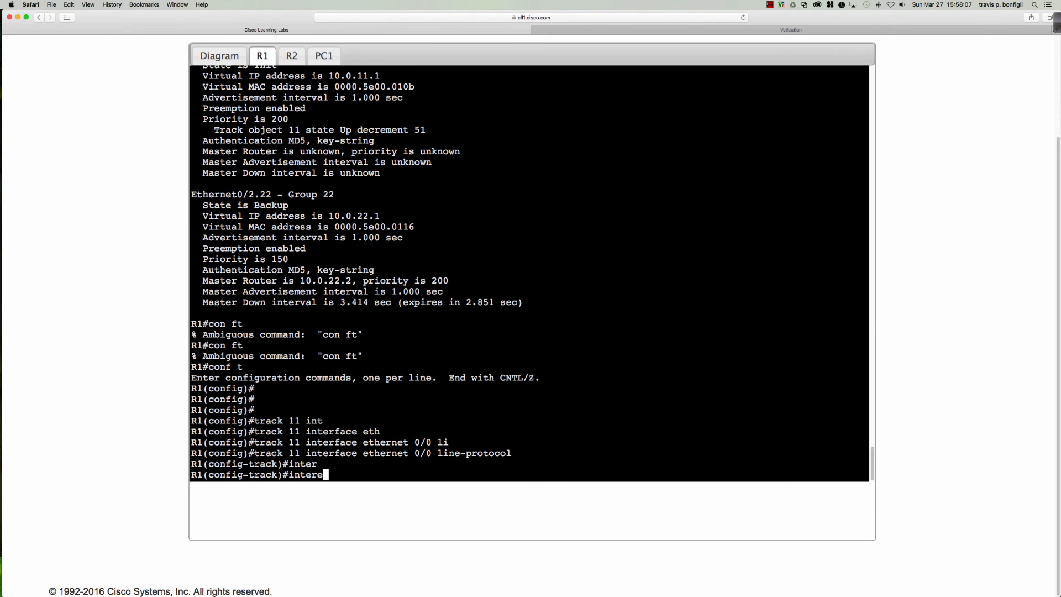
key(Tab)
text(f)
key(Tab)
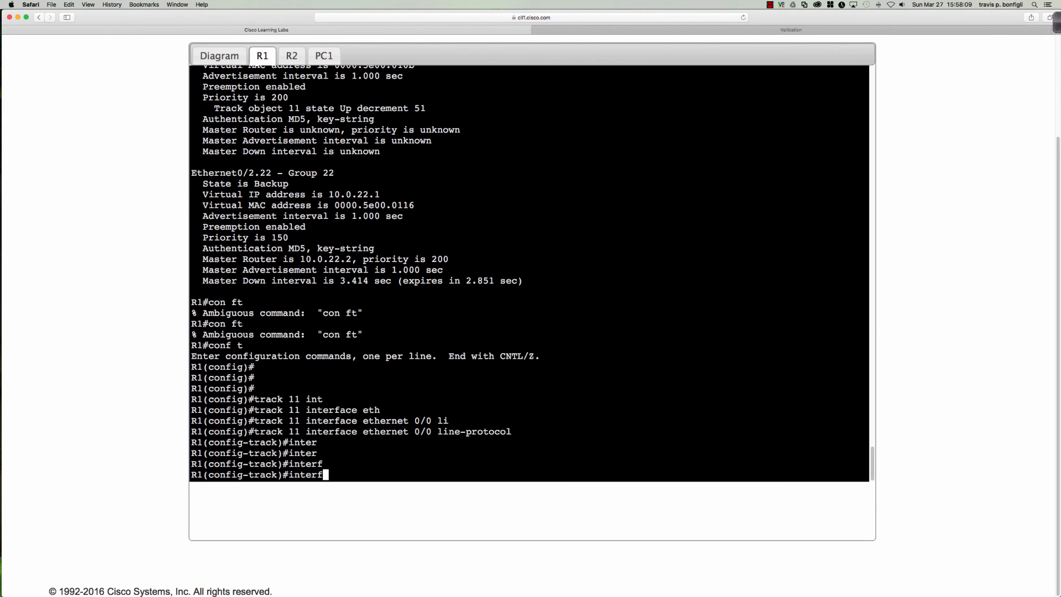
key(BackSpace)
key(BackSpace)
key(BackSpace)
key(BackSpace)
key(BackSpace)
key(BackSpace)
key(Return)
key(Return)
key(Return)
text(do sh run)
key(Return)
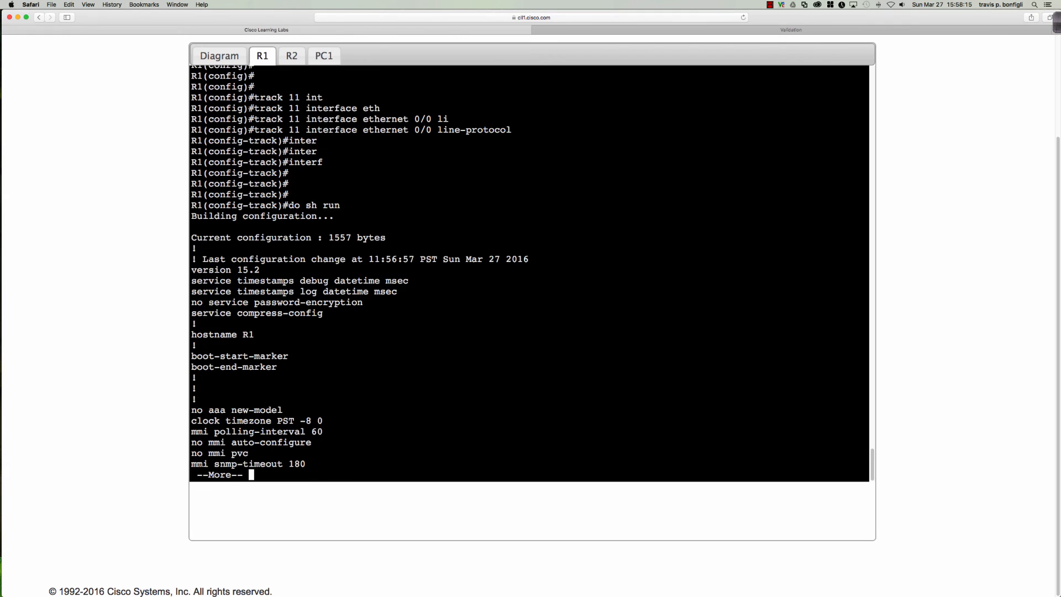
Page through the configuration, return to global config and delete track 1 with 'no track 1'
key(space)
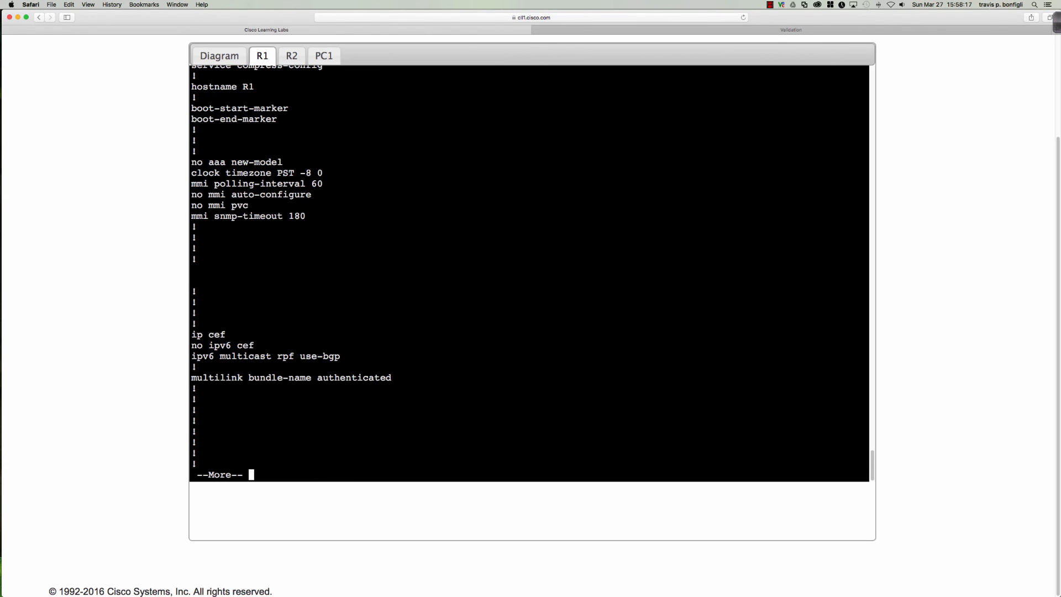
key(space)
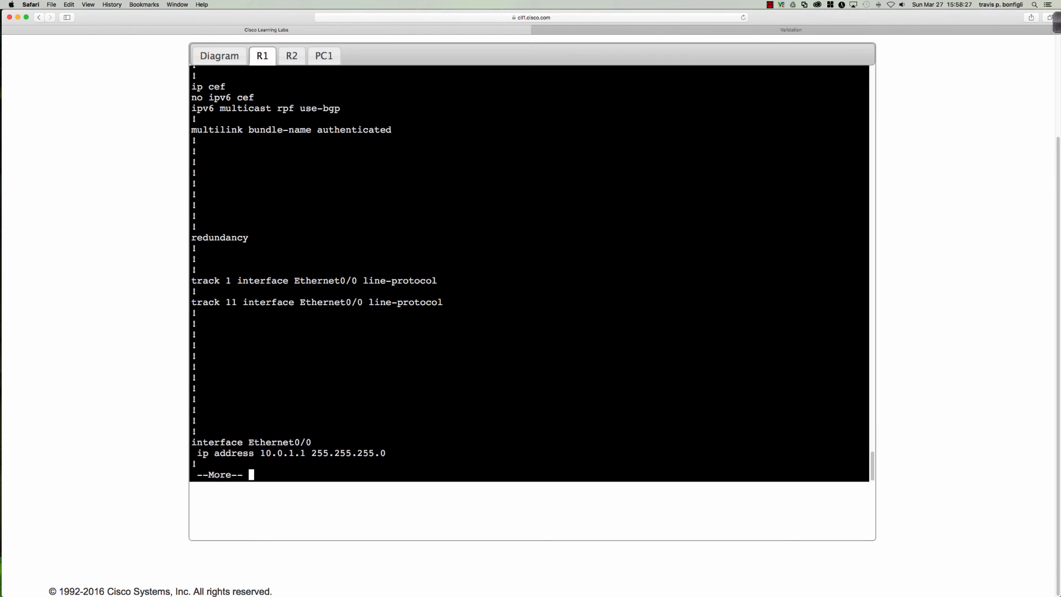
key(q)
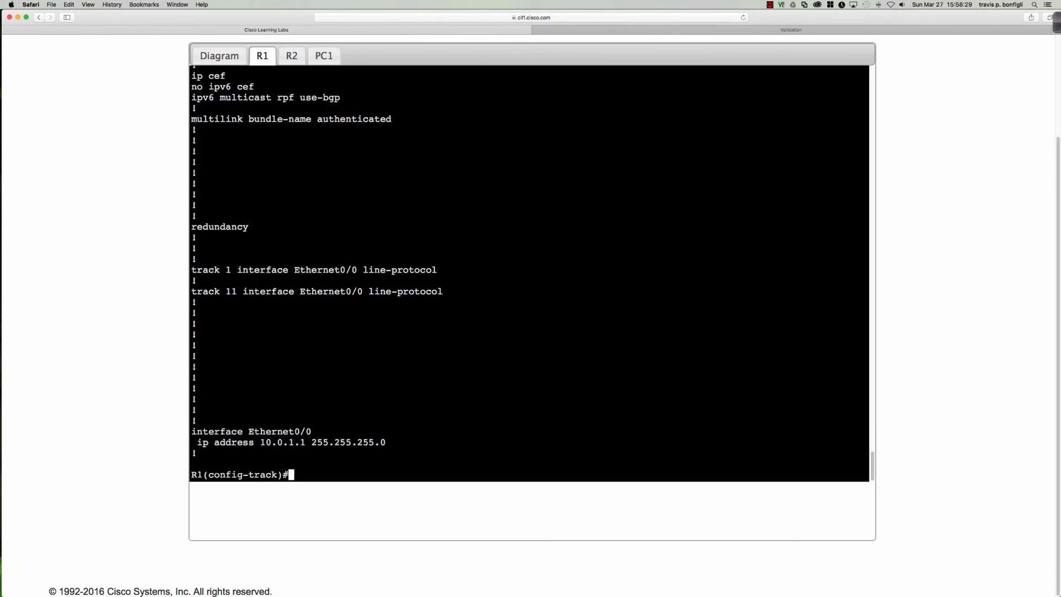
text(exit)
key(Return)
text(no )
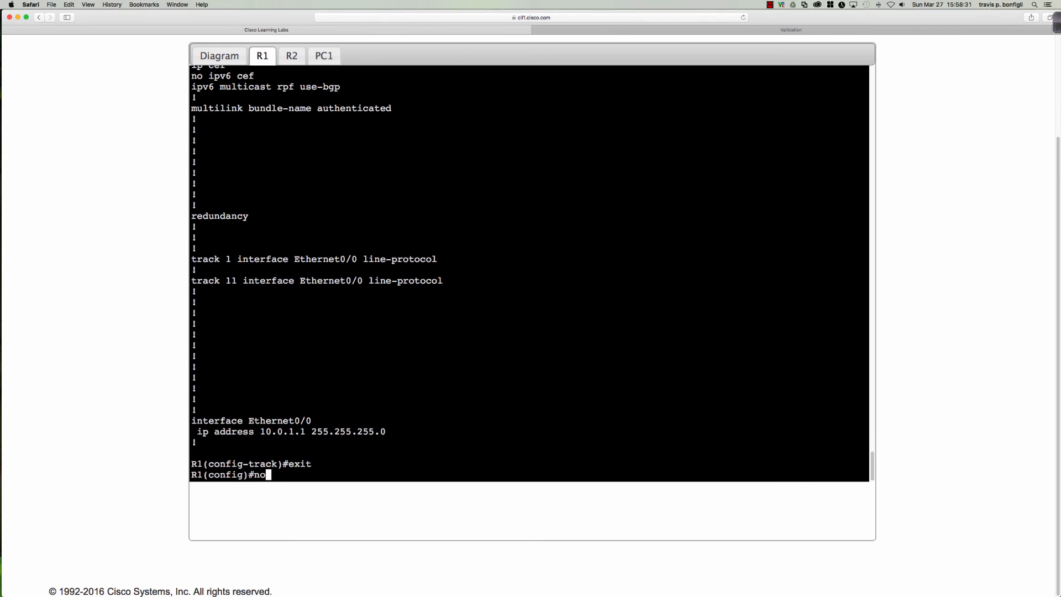
text(track 1)
key(Return)
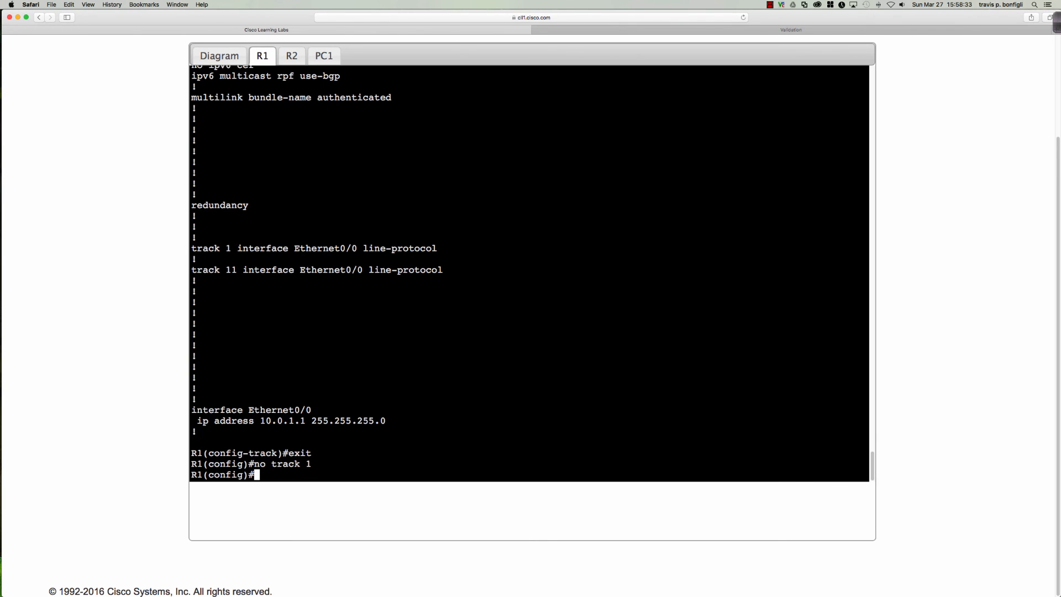
Check the updated running configuration down to the VRRP lines
text(do sh ru)
text(n)
key(Return)
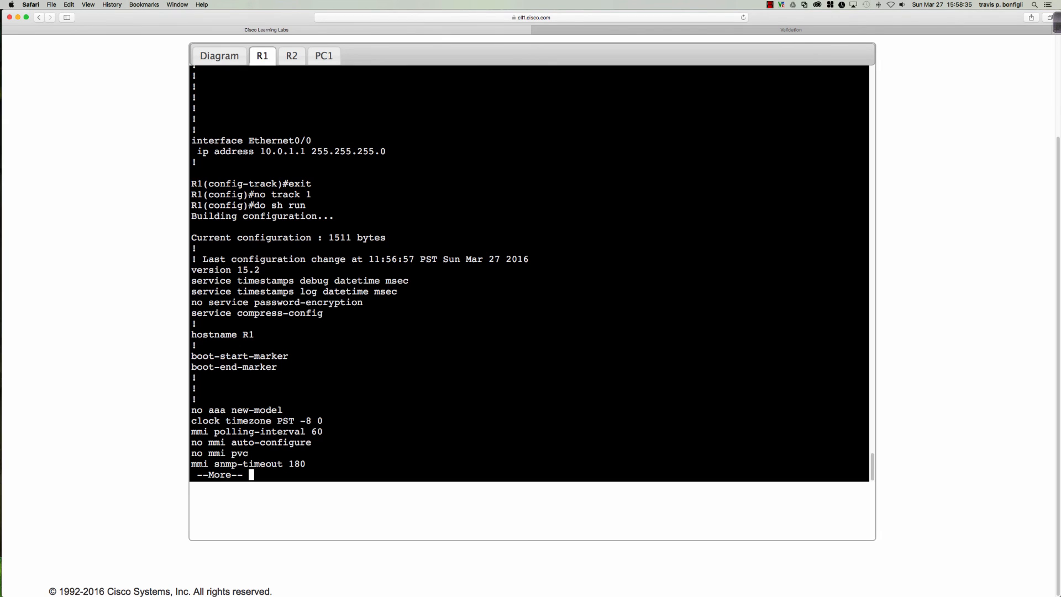
key(space)
key(Return)
key(Return)
key(Return)
key(Return)
key(Return)
key(Return)
key(Return)
key(Return)
key(Return)
key(Return)
key(Return)
key(Return)
key(Return)
key(Return)
key(Return)
key(Return)
key(Return)
key(Return)
key(Return)
key(Return)
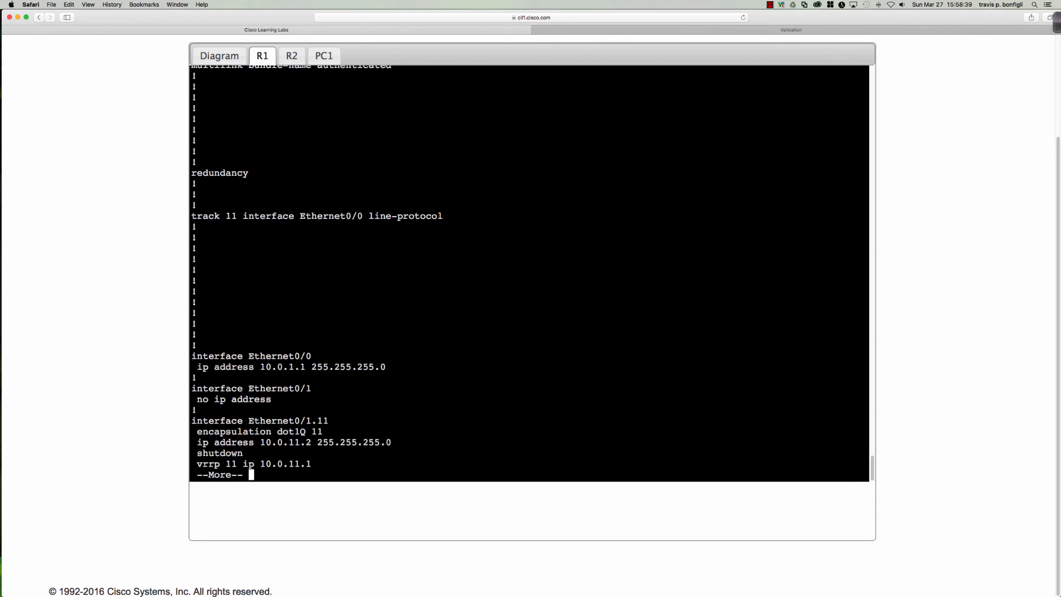
key(q)
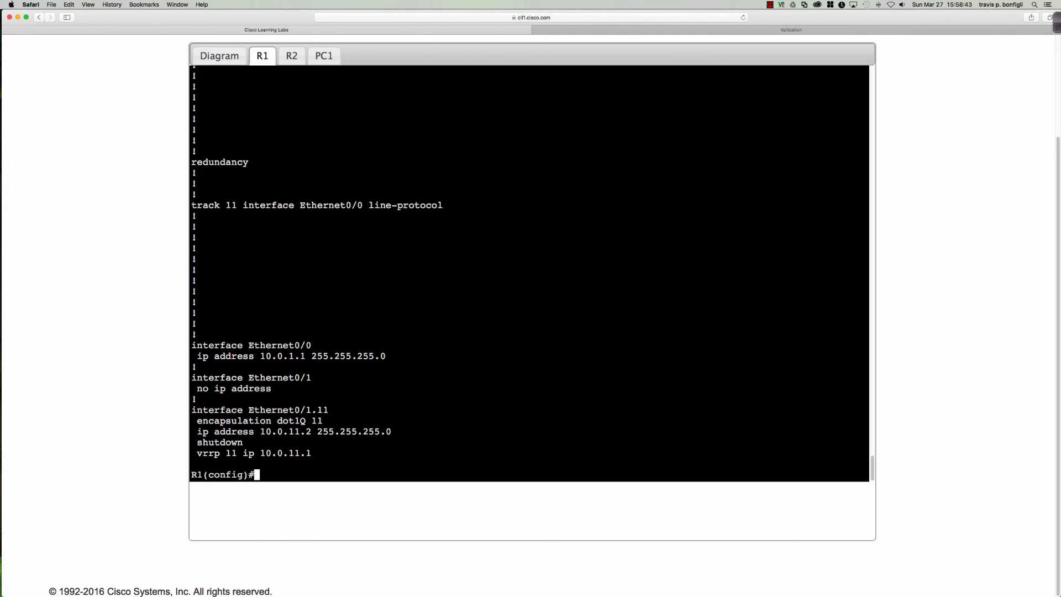
Verify with 'do sh vrrp' that group 11 tracks object 11 with decrement 51
text(do sh vrrp)
key(Return)
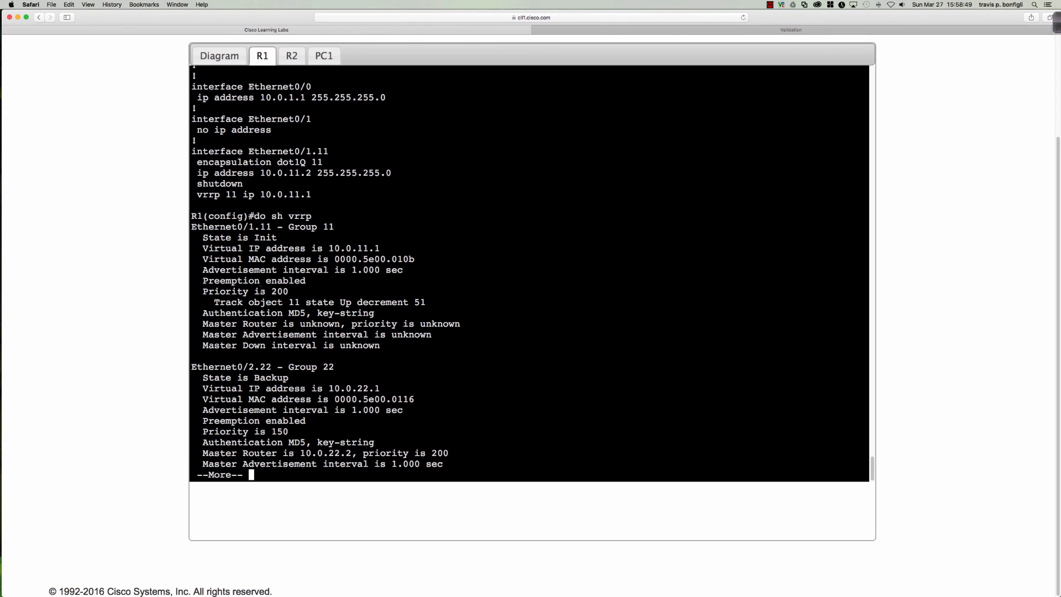
drag(289, 302, 426, 302)
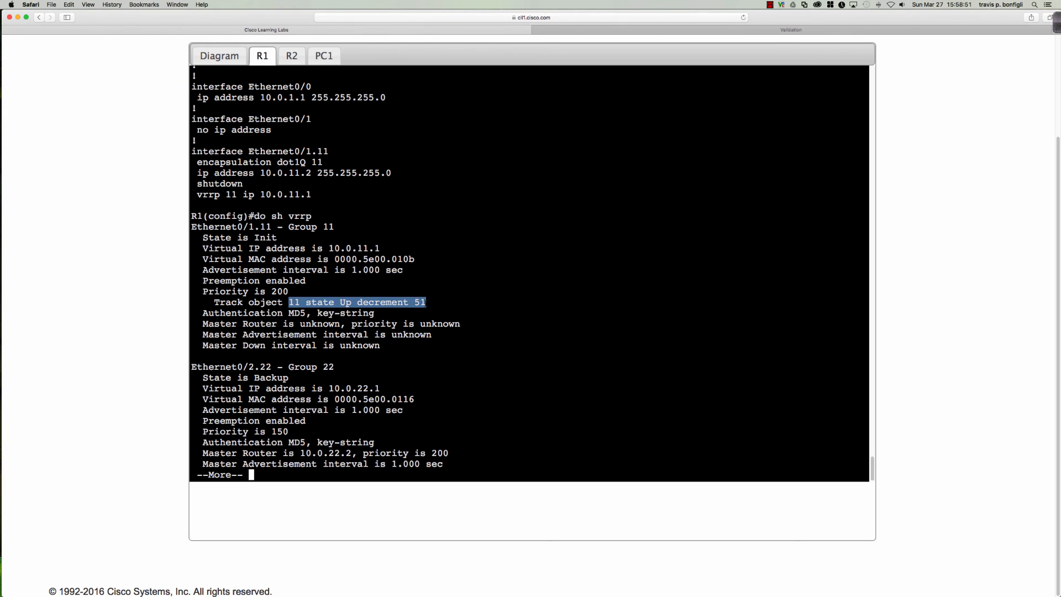
click(462, 331)
key(space)
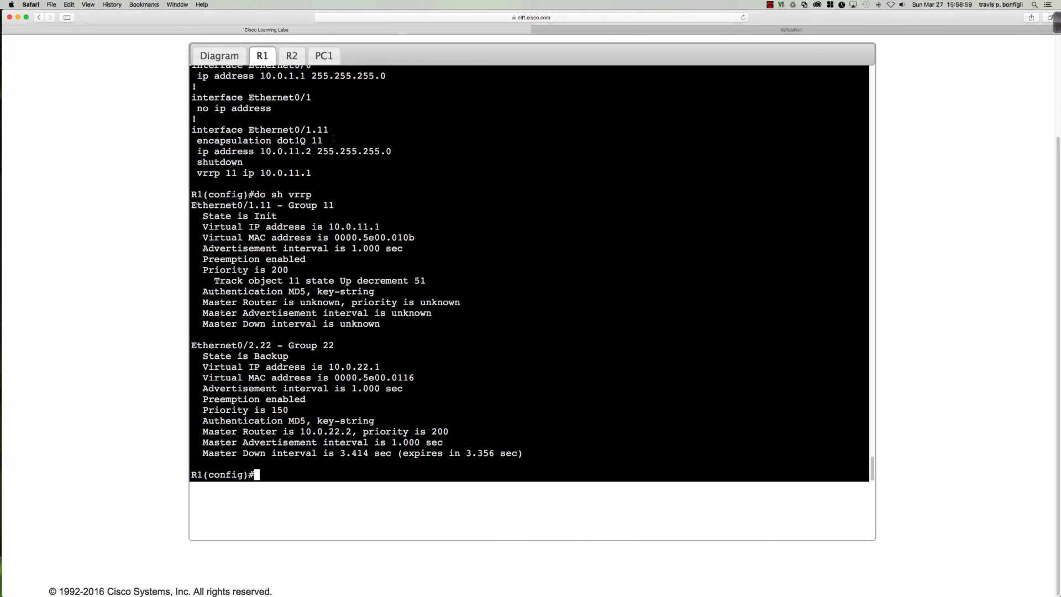
click(291, 55)
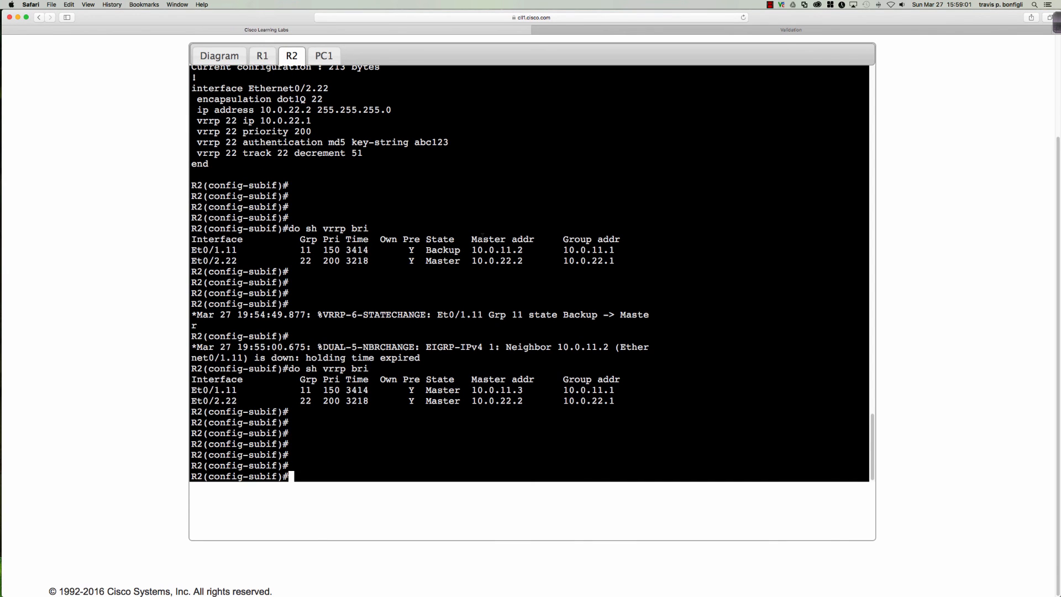
Page through R2's full running configuration, including the interface lines
key(Return)
key(Return)
key(Return)
text(do sh run)
key(Return)
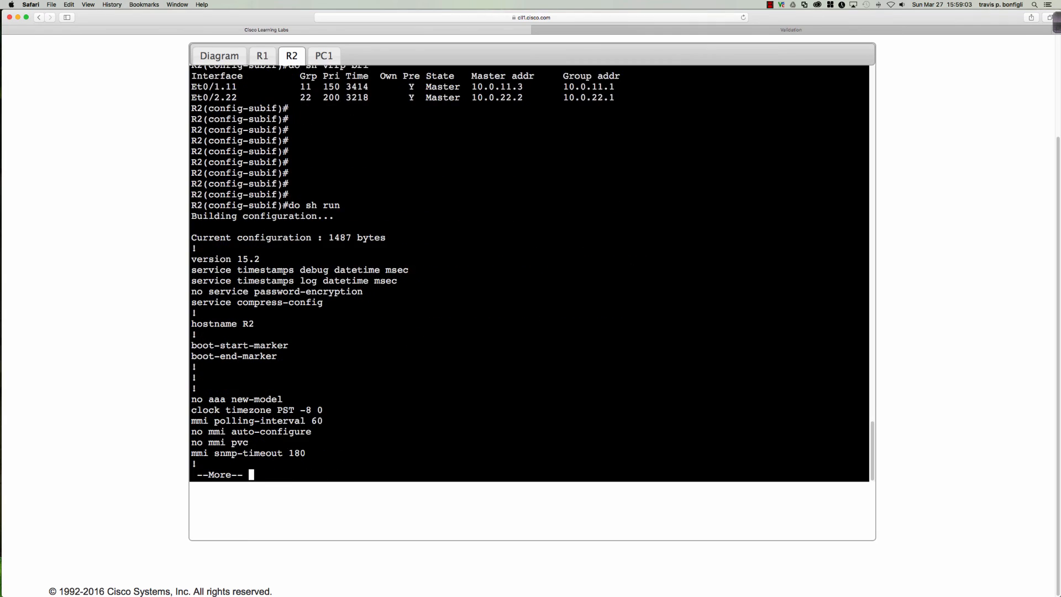
key(space)
key(space)
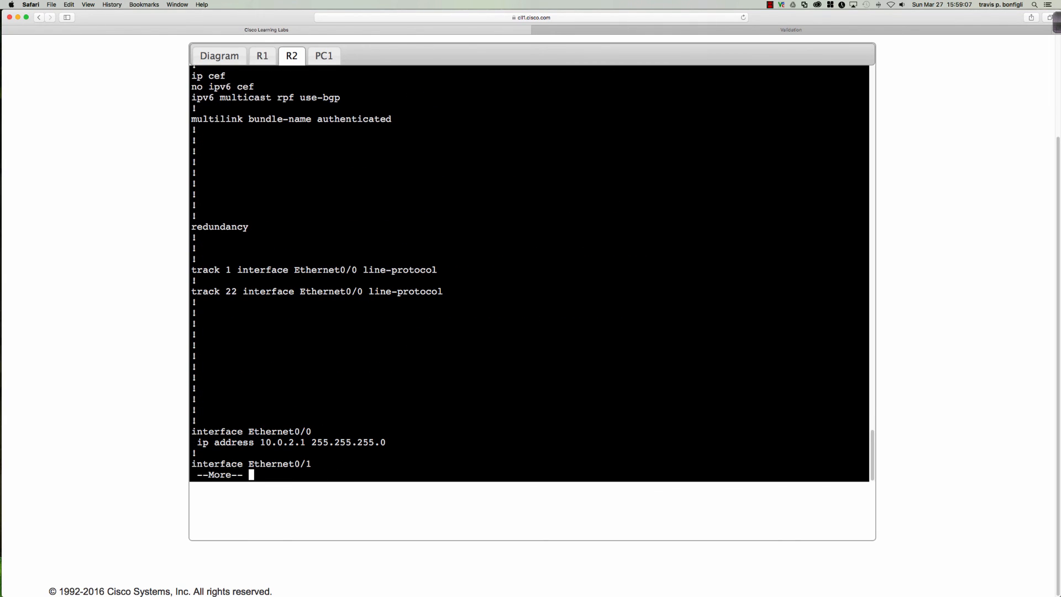
key(space)
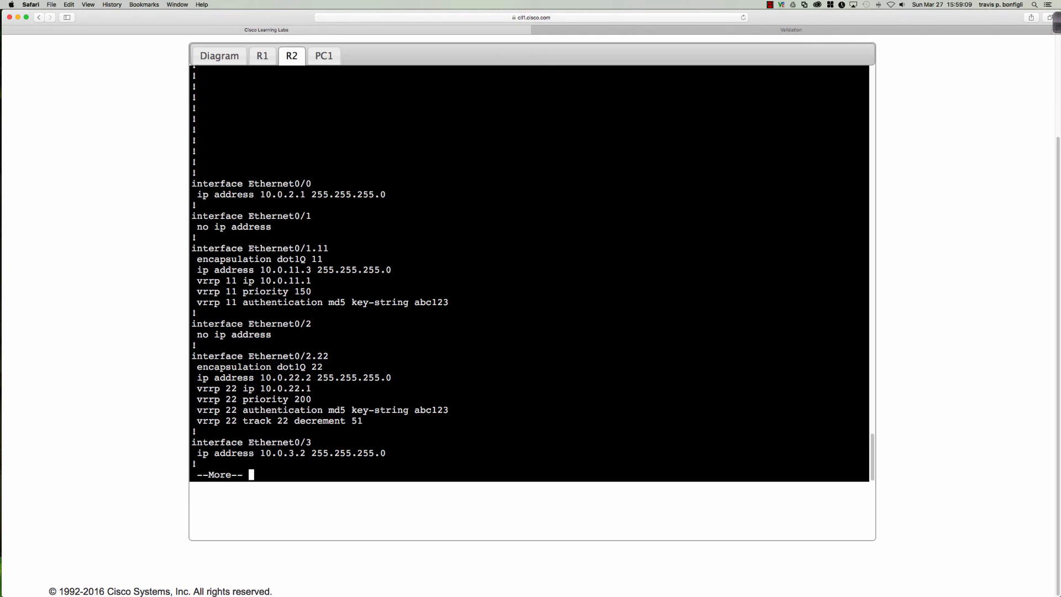
scroll(420, 234, up, 4)
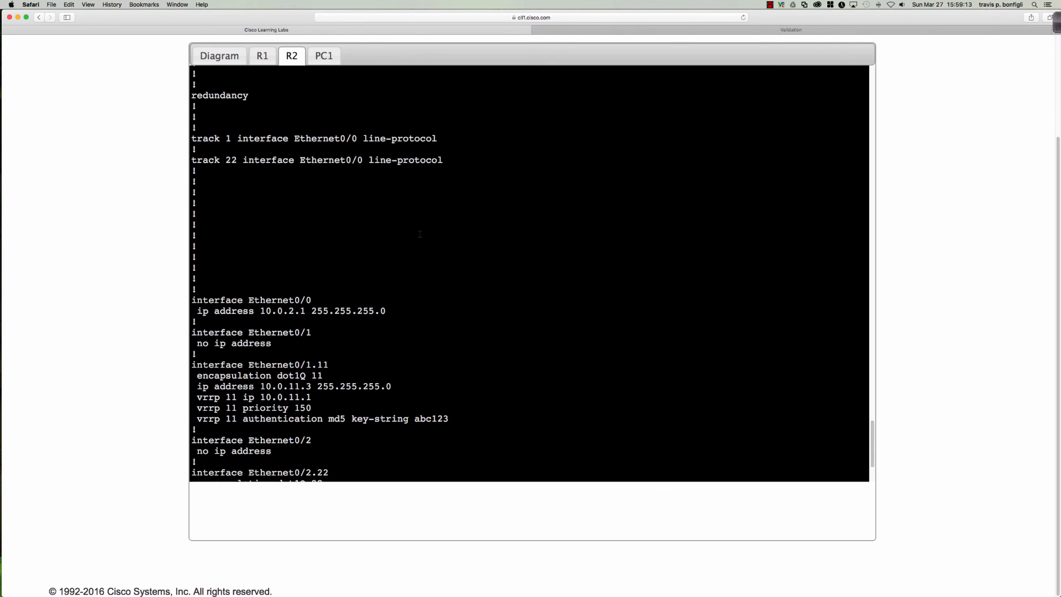
scroll(420, 234, down, 5)
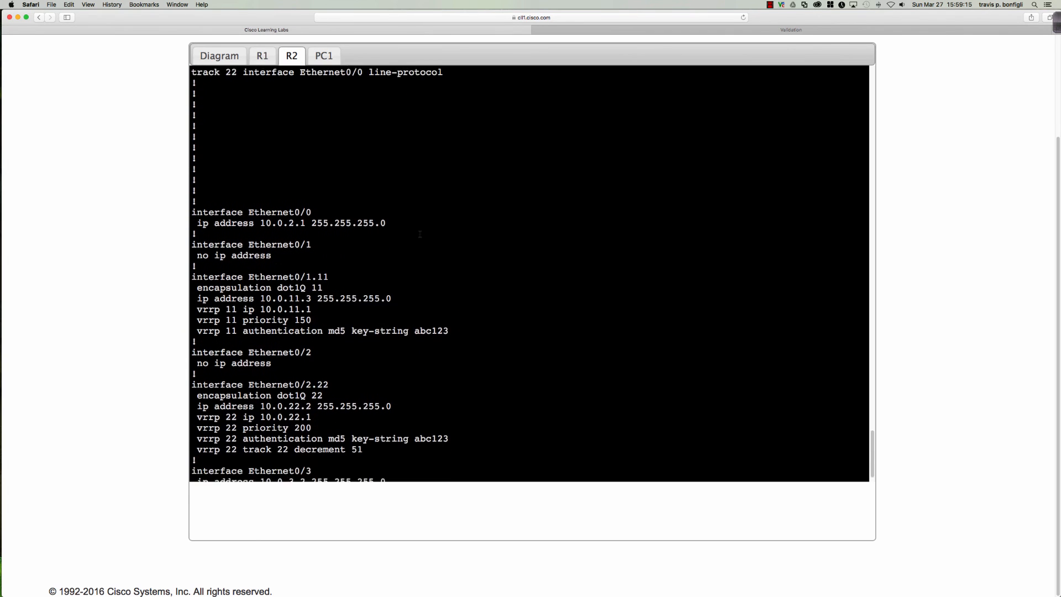
scroll(420, 234, down, 2)
key(space)
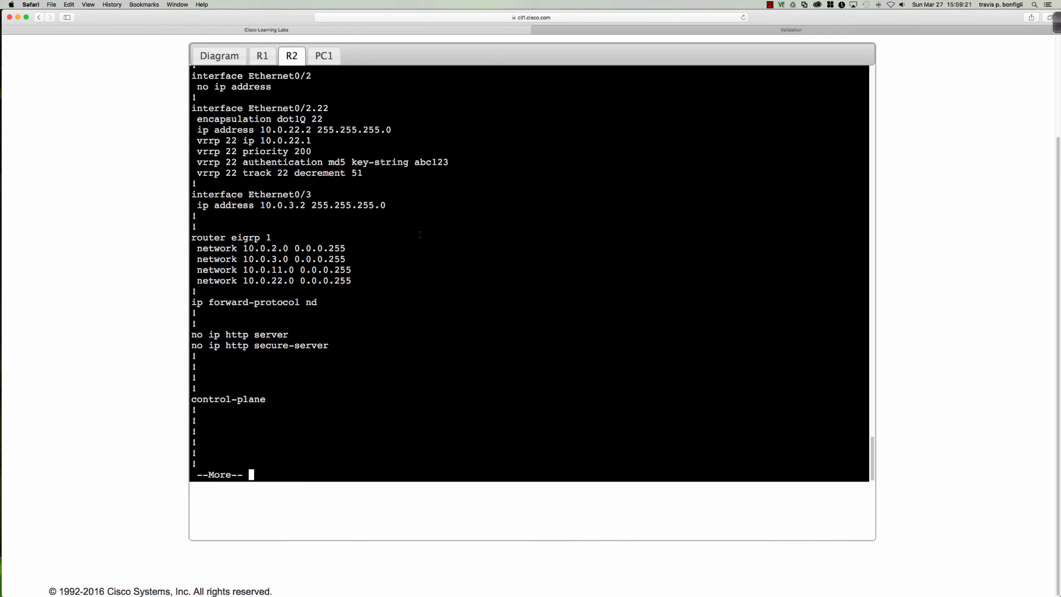
key(space)
Run 'do sh vrrp bri' on R2 to see its VRRP summary
text(do sh vrrp bri)
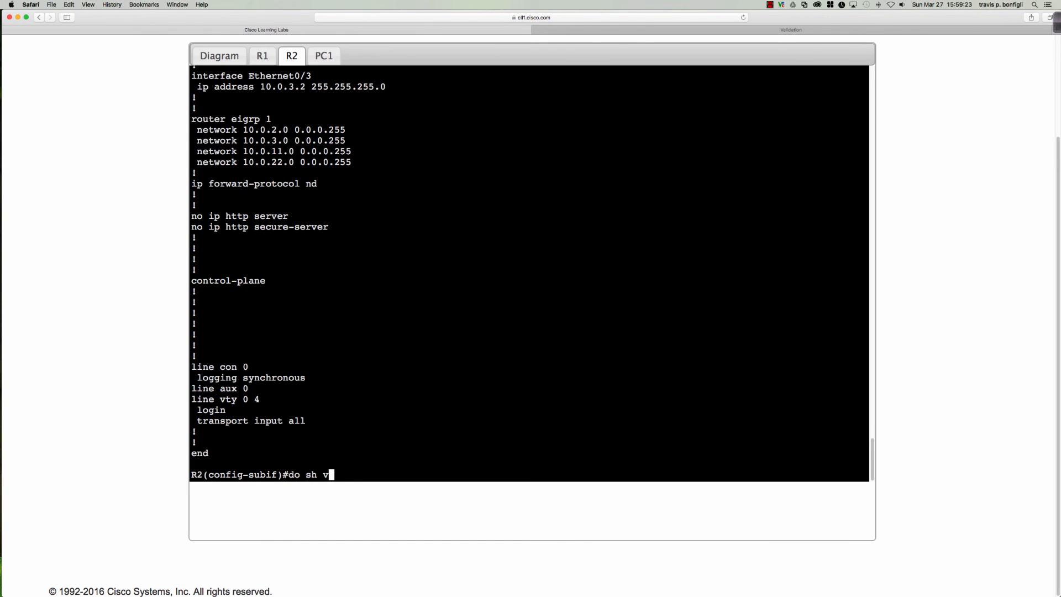
key(Return)
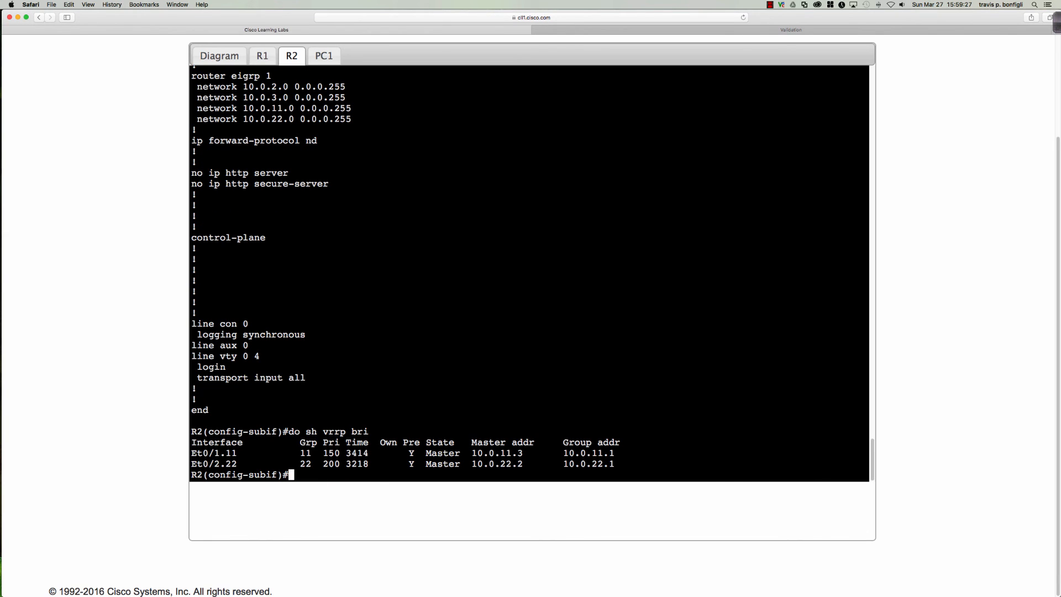
click(264, 57)
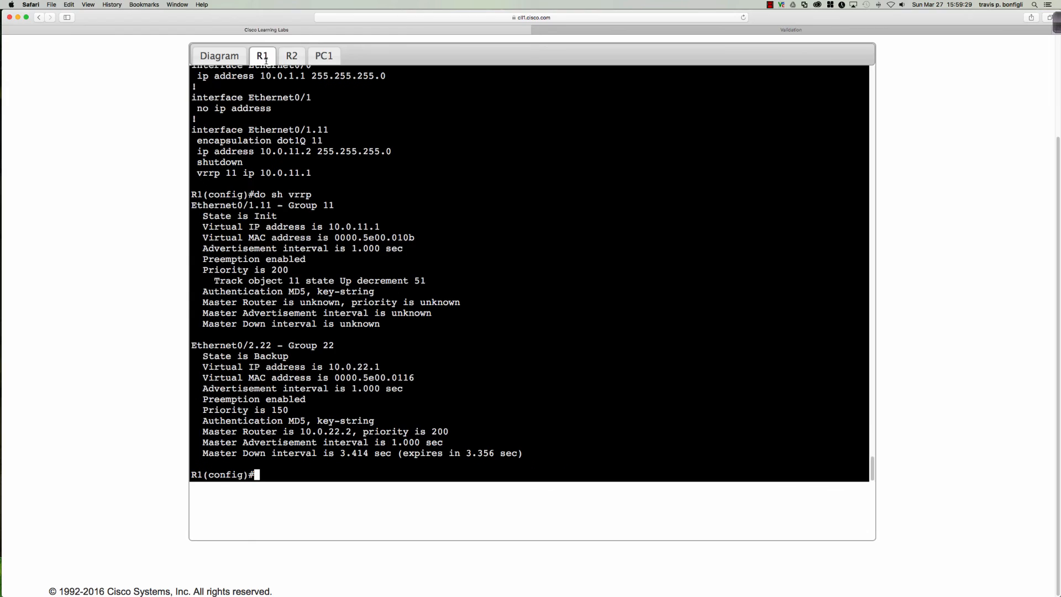
Run 'do sh vrrp bri' on R1: group 11 Init at priority 200, group 22 Backup at 150
text(do sh vrrp b ri)
key(Return)
key(Up)
key(BackSpace)
key(BackSpace)
key(BackSpace)
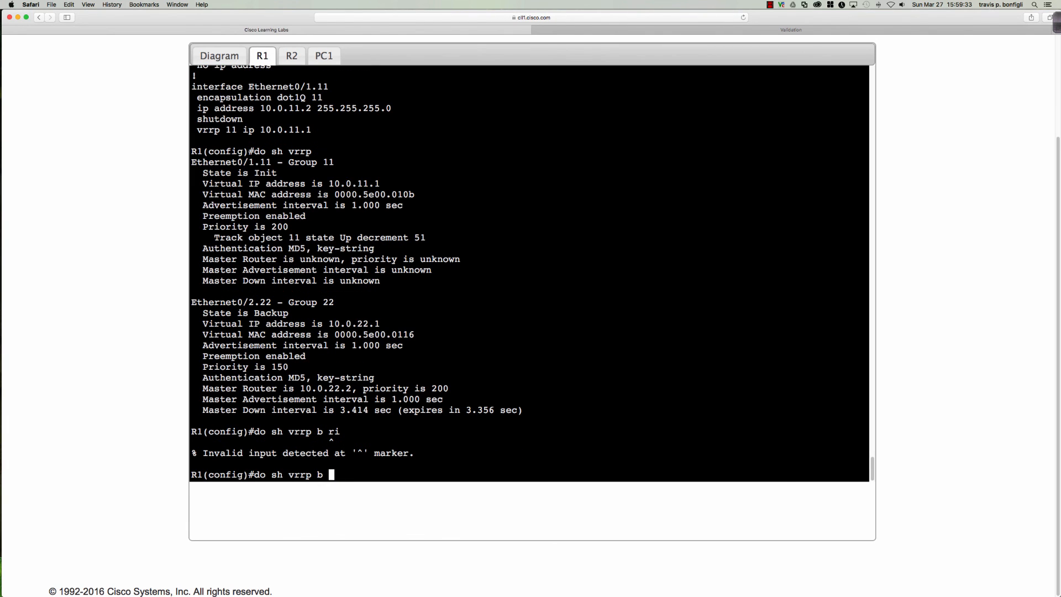
text(ri)
key(Return)
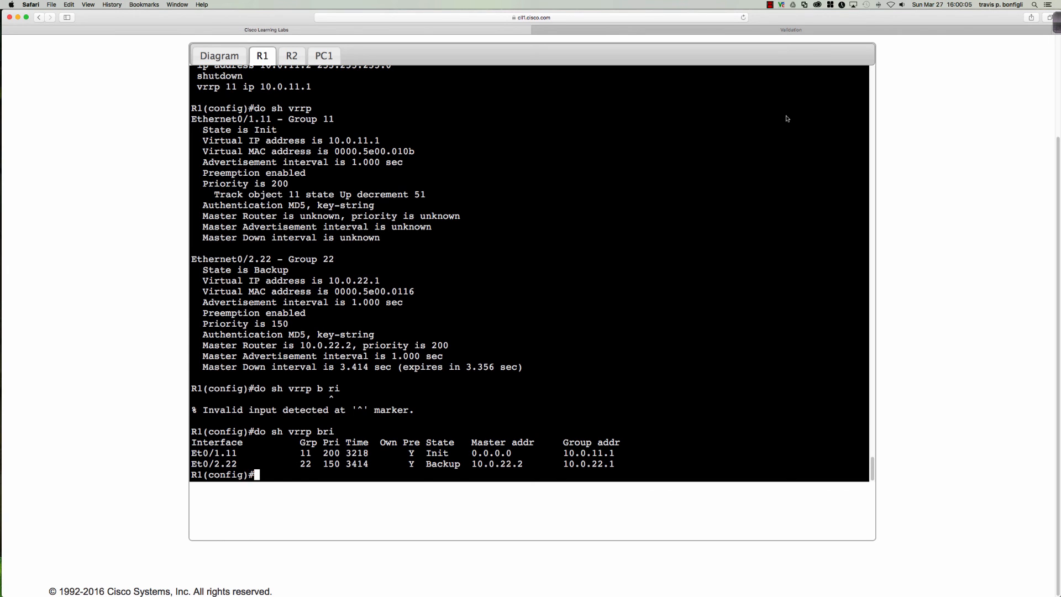
scroll(786, 118, up, 5)
scroll(786, 116, down, 3)
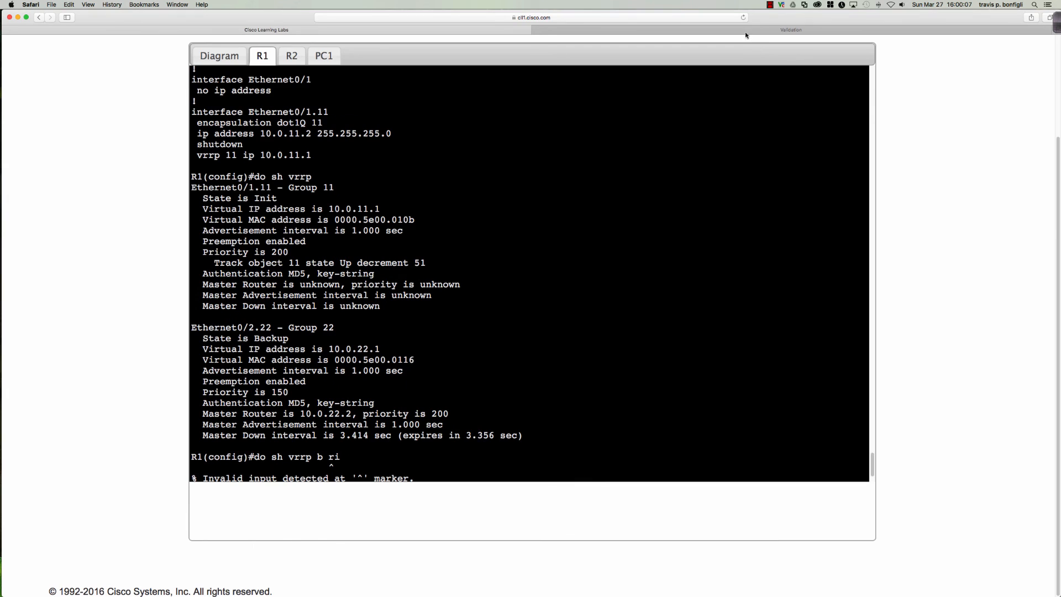
click(745, 33)
scroll(685, 204, down, 5)
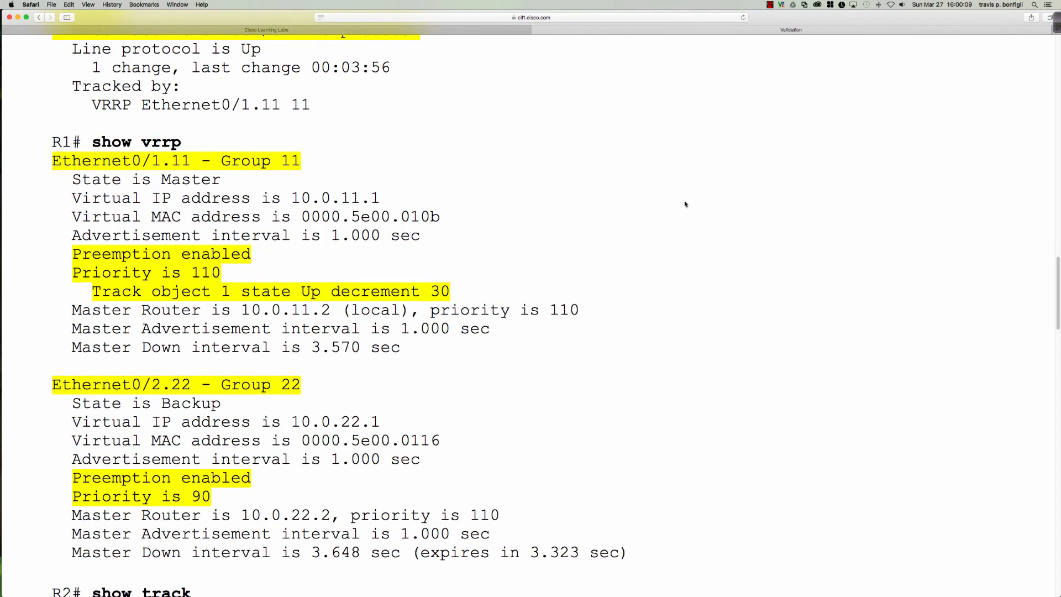
scroll(685, 204, down, 3)
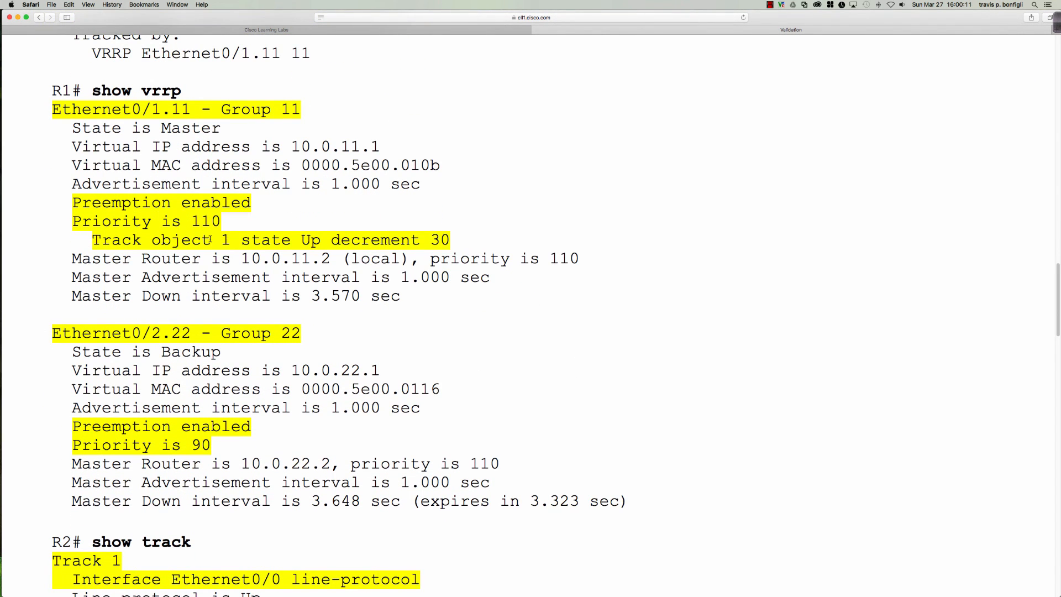
drag(210, 238, 261, 239)
scroll(386, 259, down, 5)
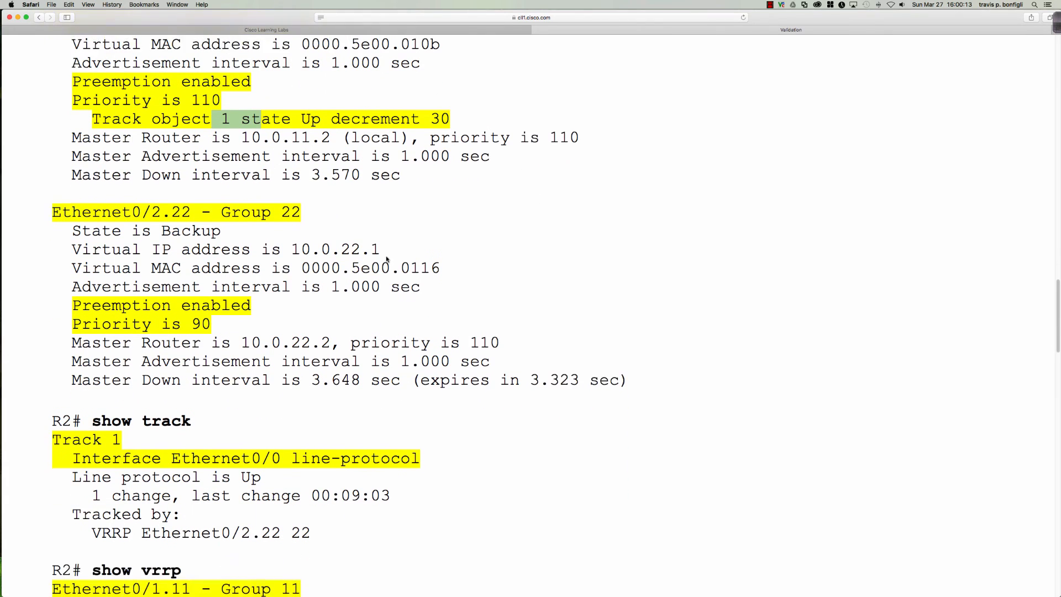
scroll(386, 259, down, 5)
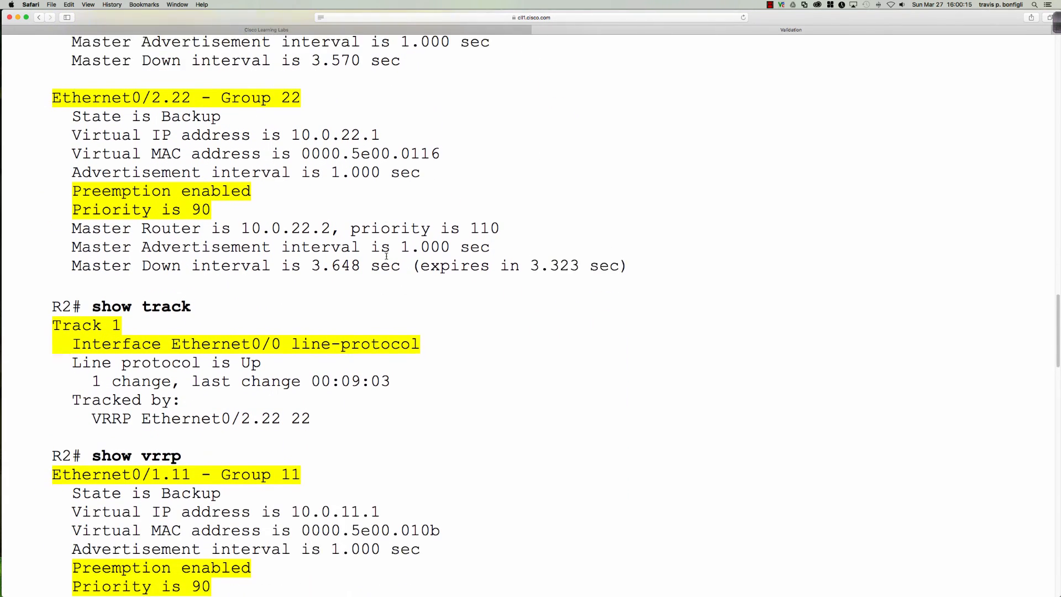
scroll(386, 256, down, 5)
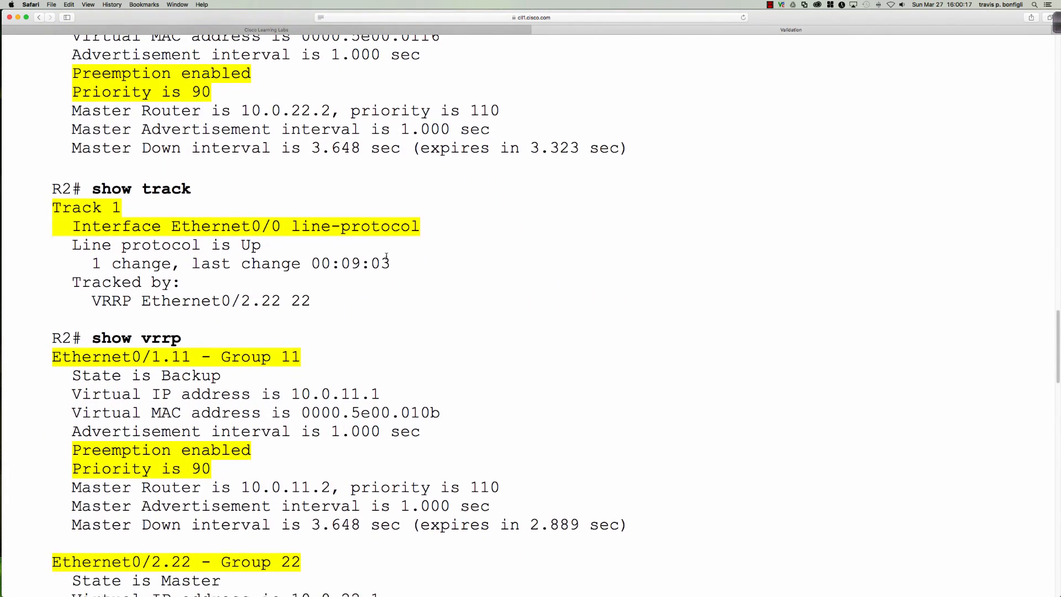
scroll(386, 257, down, 15)
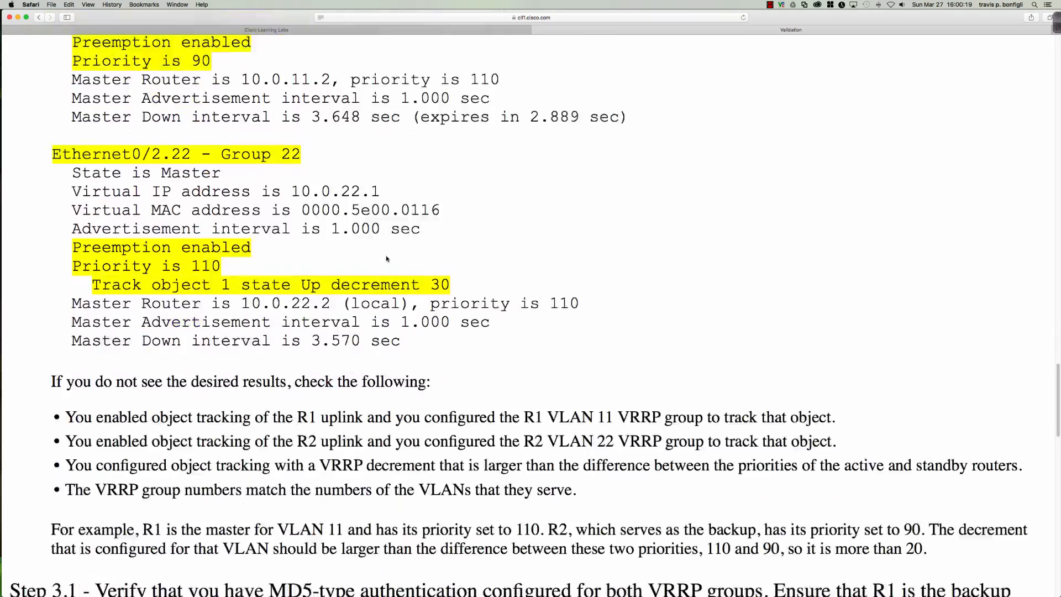
scroll(387, 259, down, 15)
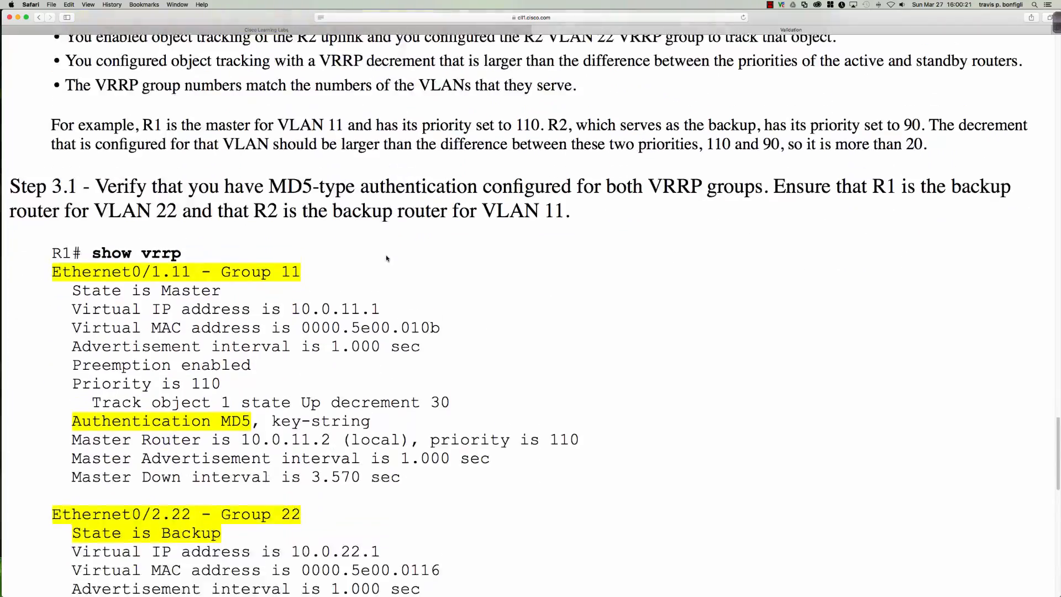
scroll(387, 258, down, 20)
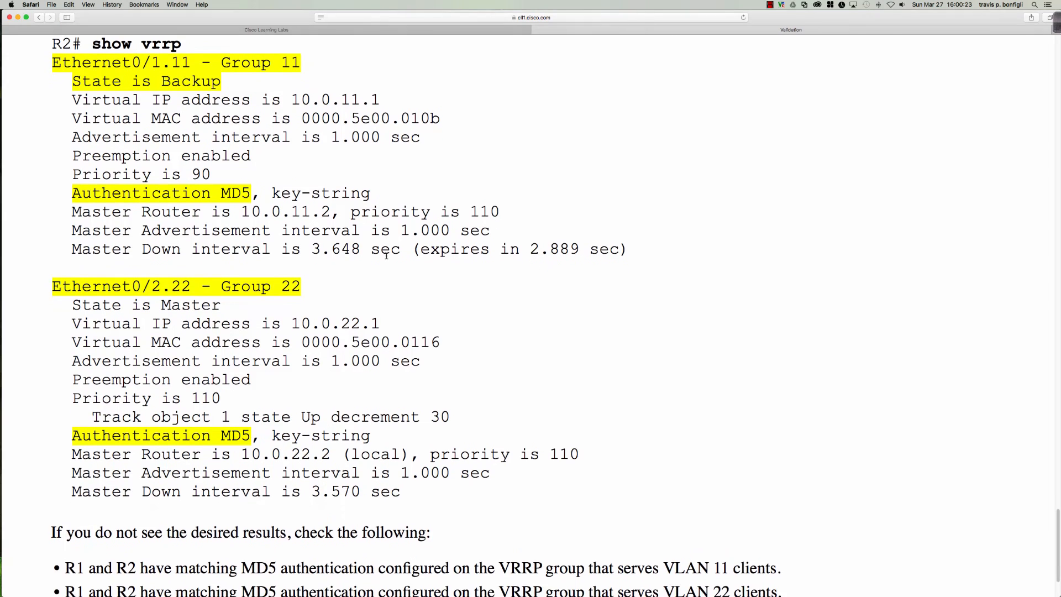
scroll(386, 254, down, 5)
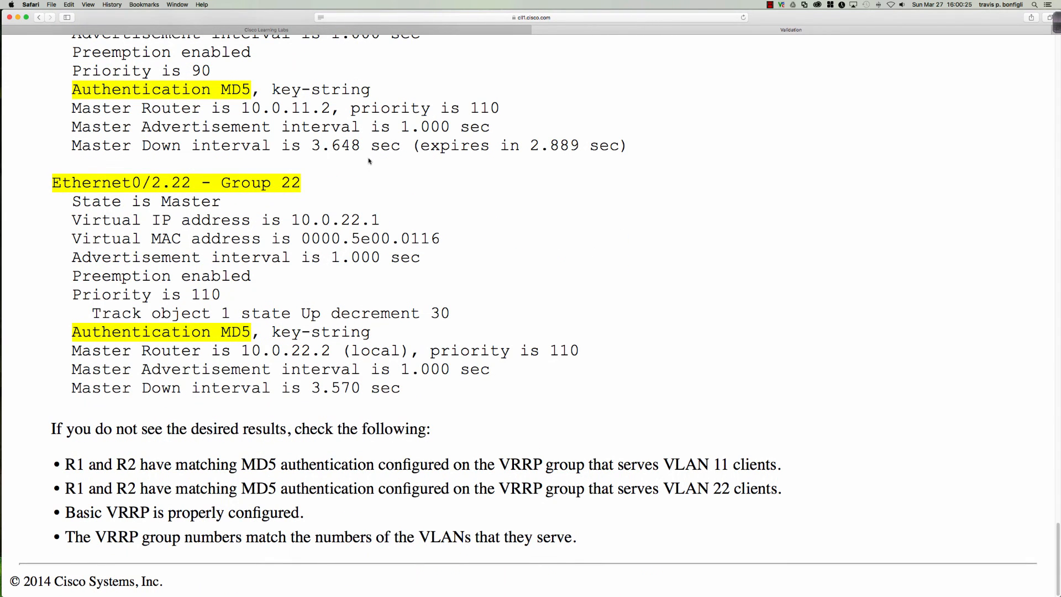
click(343, 31)
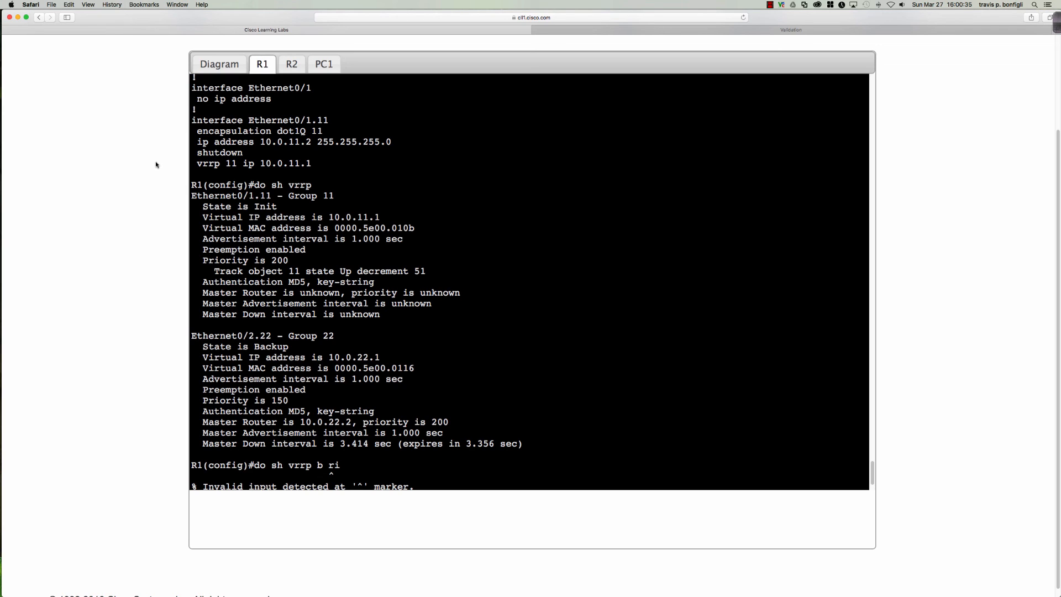
click(771, 7)
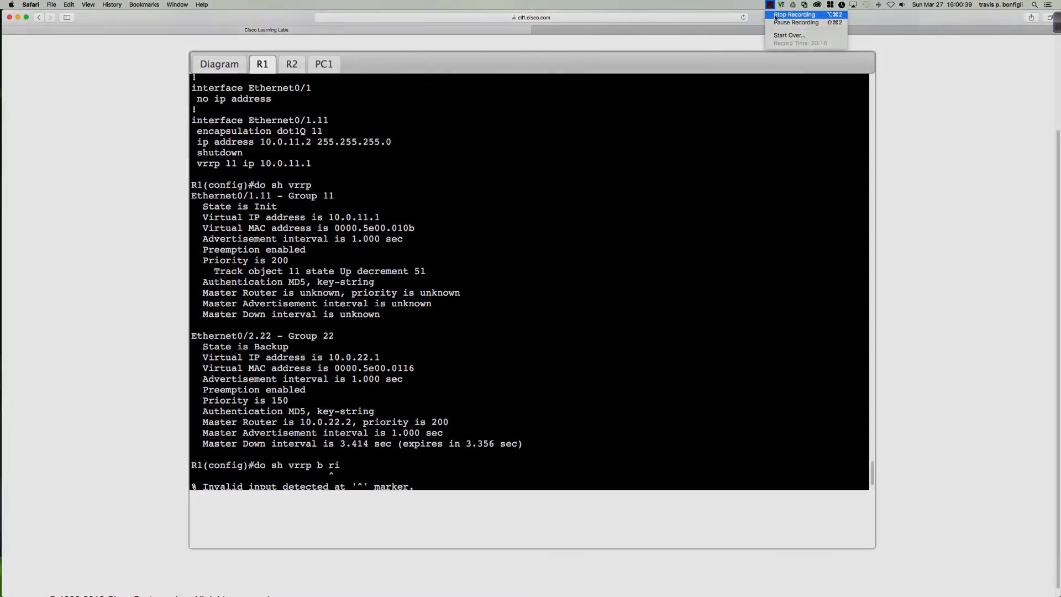